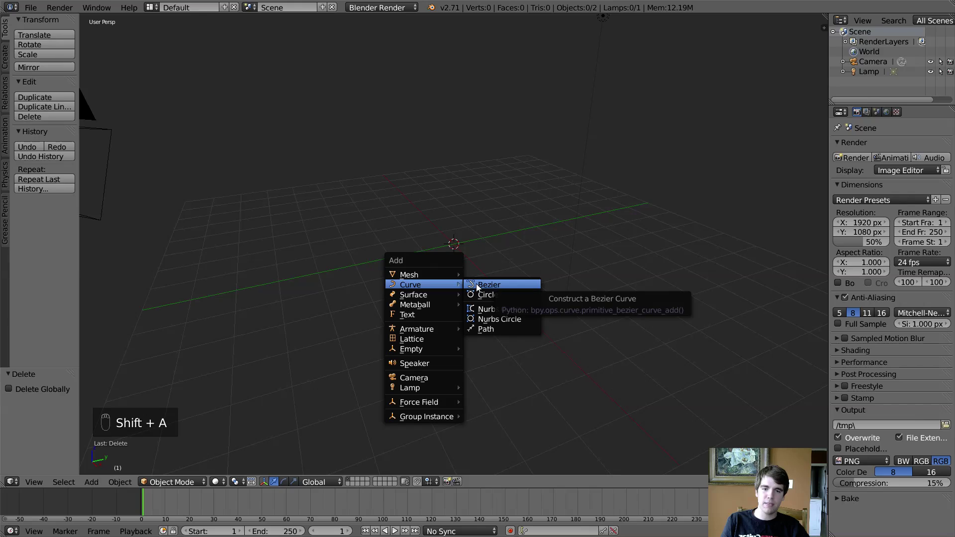
- Add a Bezier curve and a Bezier circle at the scene origin
{"action": "left_click", "coordinate": [476, 284]}
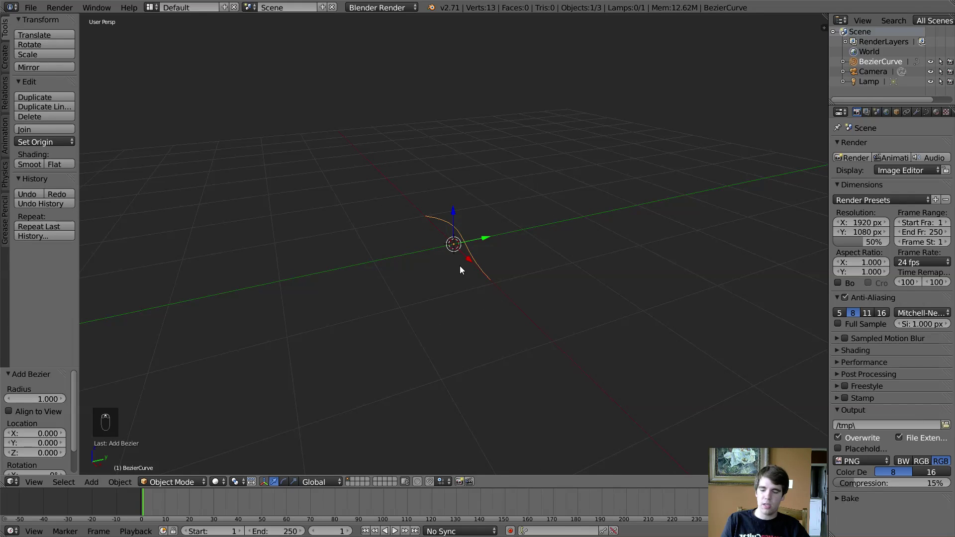
{"action": "key", "text": "shift+a"}
{"action": "mouse_move", "coordinate": [460, 267]}
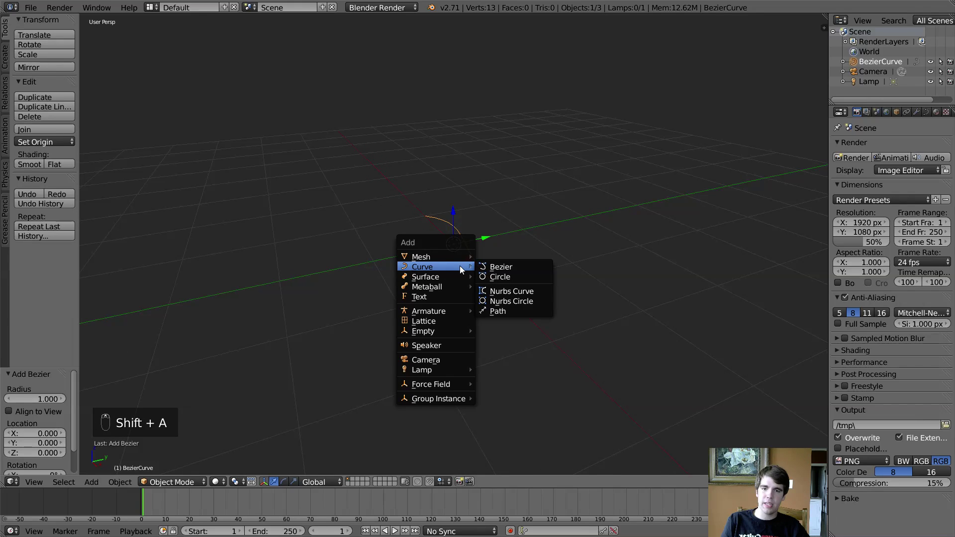
{"action": "left_click", "coordinate": [496, 278]}
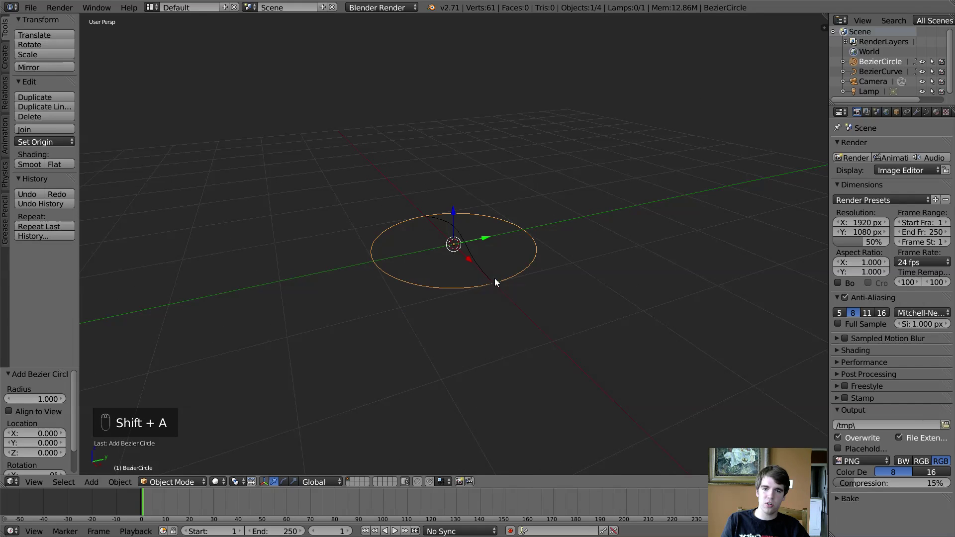
- Switch the render engine to Cycles Render
{"action": "left_click", "coordinate": [377, 7]}
{"action": "left_click", "coordinate": [378, 42]}
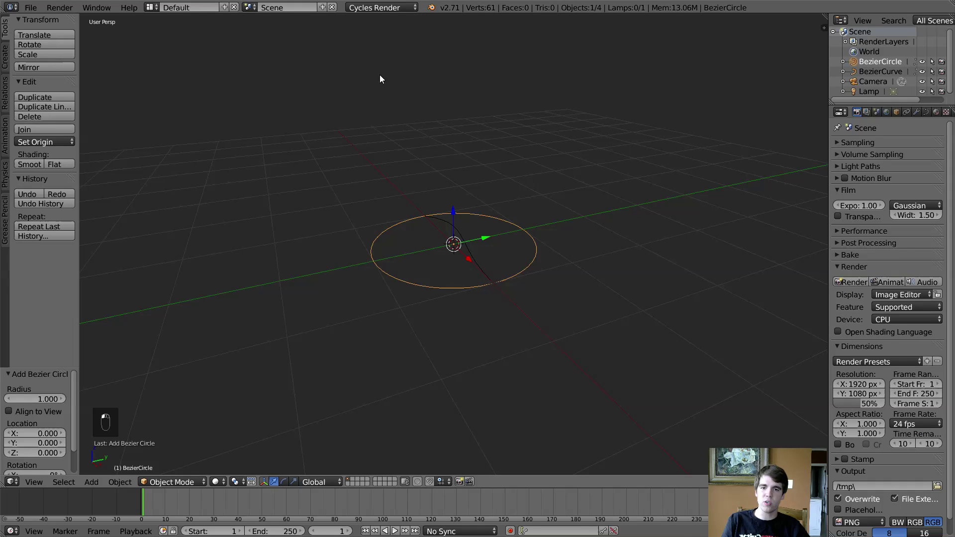
- Assign BezierCircle as the bevel object of the Bezier curve to turn it into a tube
{"action": "right_click", "coordinate": [466, 247]}
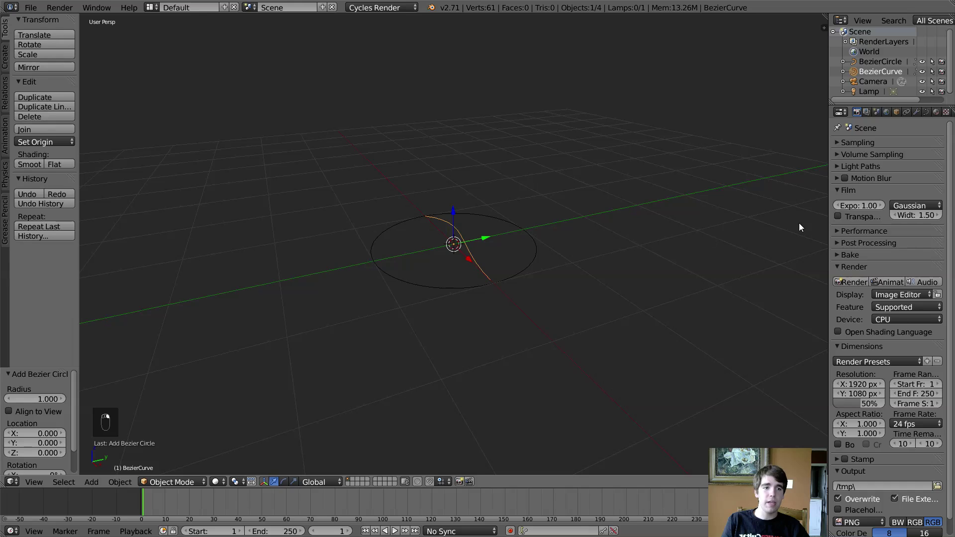
{"action": "left_click_drag", "start_coordinate": [828, 218], "coordinate": [589, 239]}
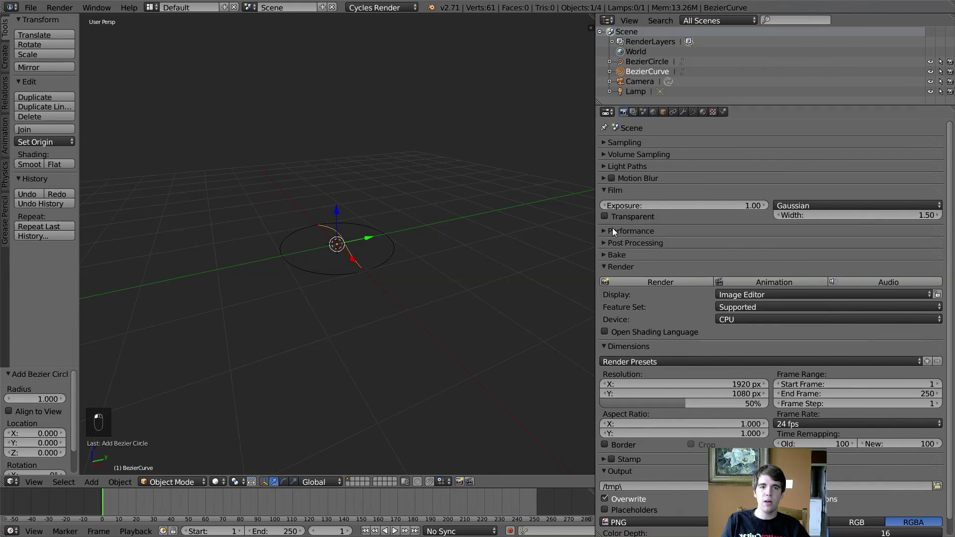
{"action": "left_click", "coordinate": [693, 112]}
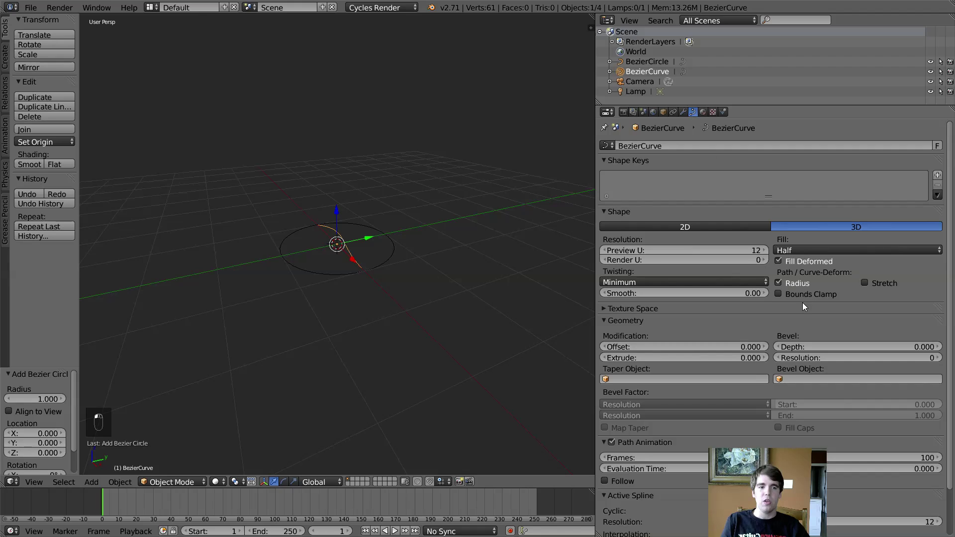
{"action": "scroll", "coordinate": [810, 326], "scroll_direction": "down", "scroll_amount": 2}
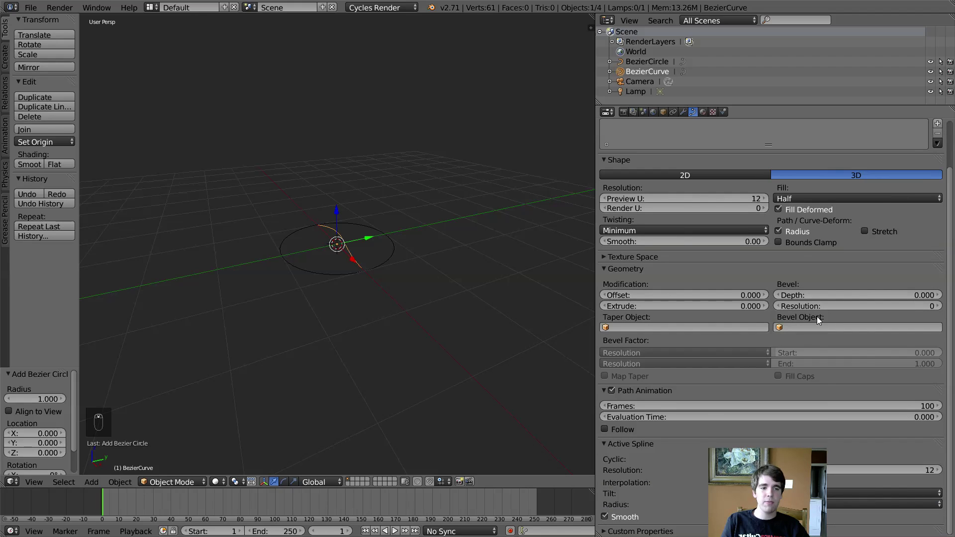
{"action": "left_click", "coordinate": [785, 327]}
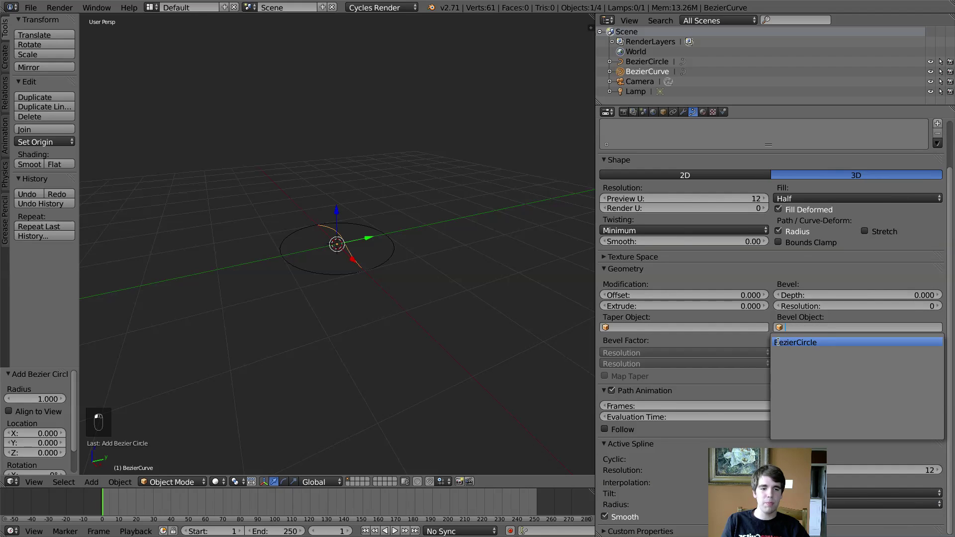
{"action": "left_click", "coordinate": [795, 342]}
{"action": "middle_click_drag", "start_coordinate": [474, 346], "coordinate": [413, 338]}
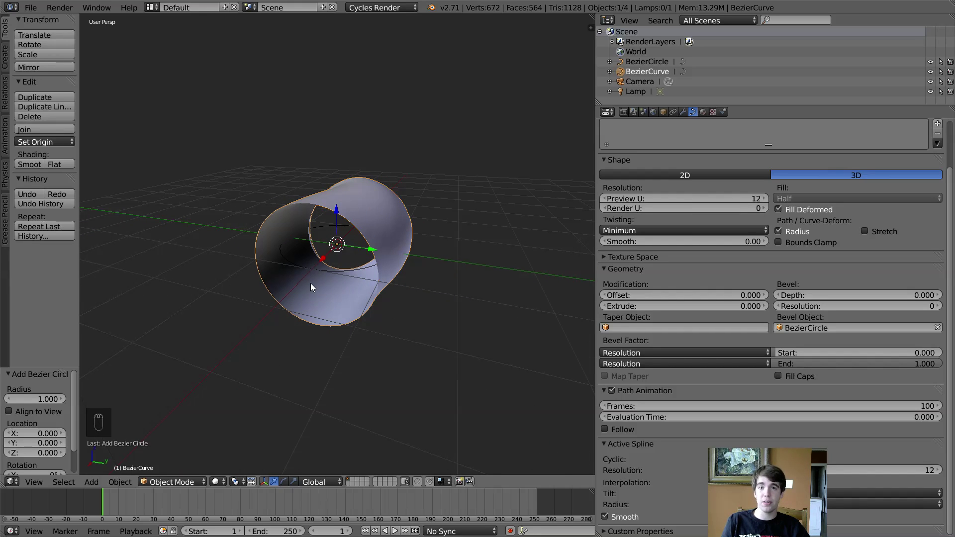
- Enter Edit Mode on the Bezier curve and move its near end point about 2.18 units along X
{"action": "left_click", "coordinate": [176, 481]}
{"action": "left_click", "coordinate": [171, 464]}
{"action": "scroll", "coordinate": [296, 343], "scroll_direction": "up", "scroll_amount": 3}
{"action": "middle_click_drag", "start_coordinate": [297, 342], "coordinate": [323, 333]}
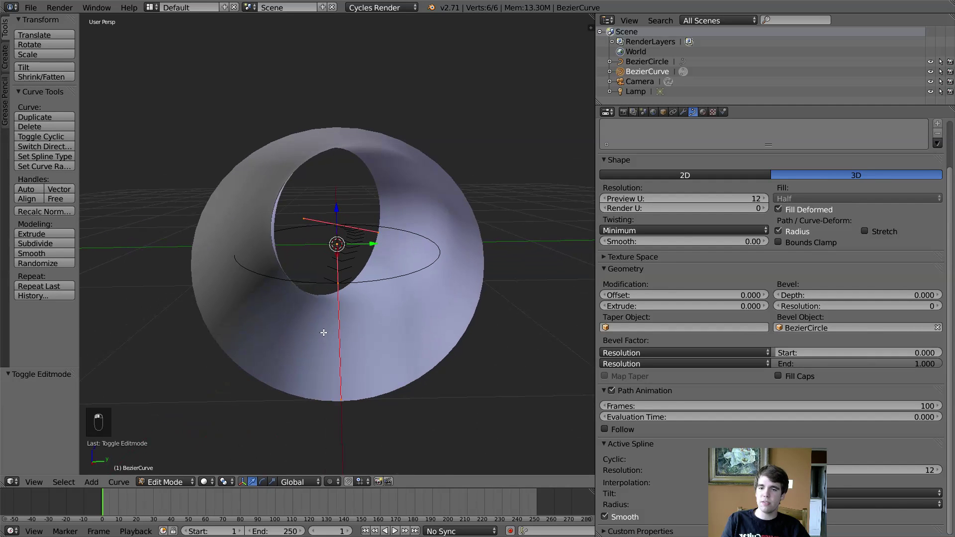
{"action": "scroll", "coordinate": [351, 259], "scroll_direction": "down", "scroll_amount": 3}
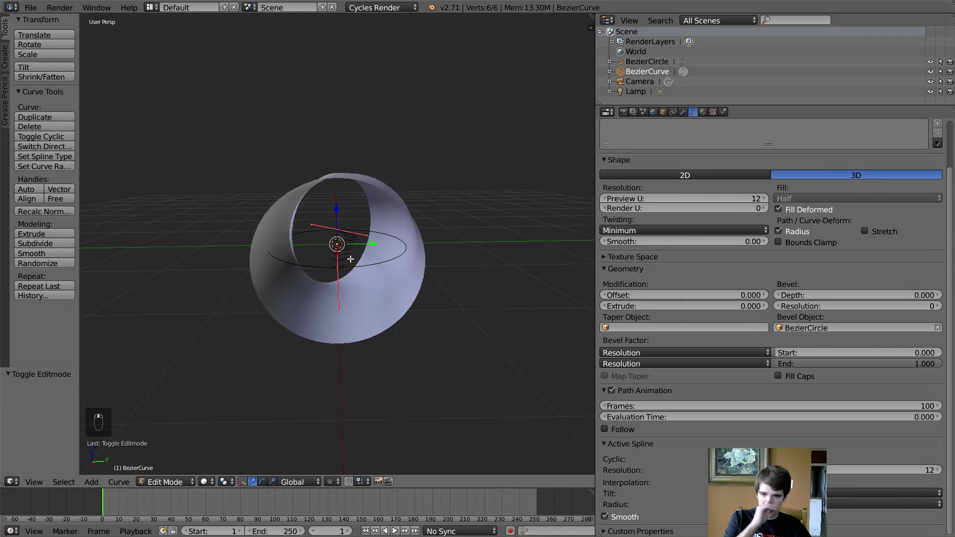
{"action": "middle_click_drag", "start_coordinate": [351, 259], "coordinate": [324, 266]}
{"action": "right_click", "coordinate": [323, 266]}
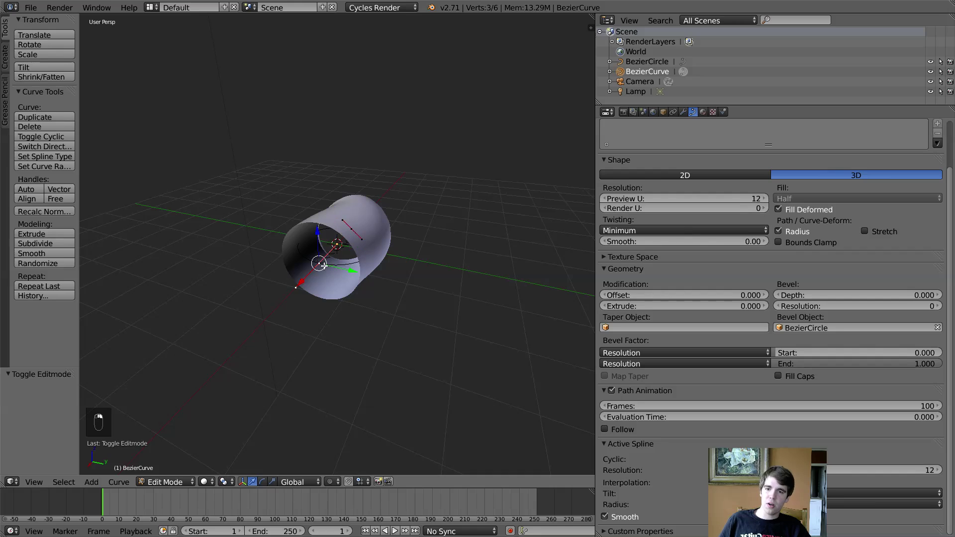
{"action": "key", "text": "g"}
{"action": "key", "text": "x"}
{"action": "left_click", "coordinate": [256, 324]}
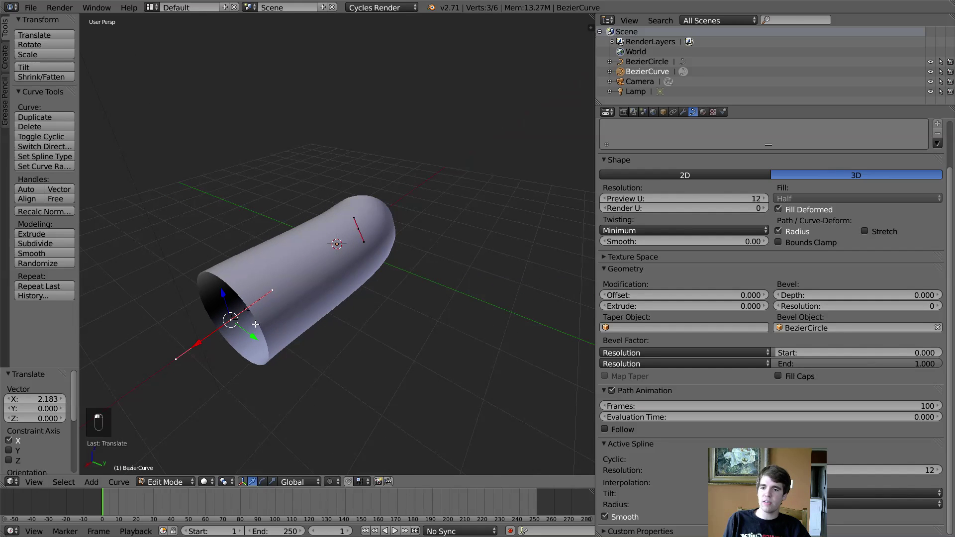
- Shift the same end point about -0.175 units along Y
{"action": "key", "text": "g"}
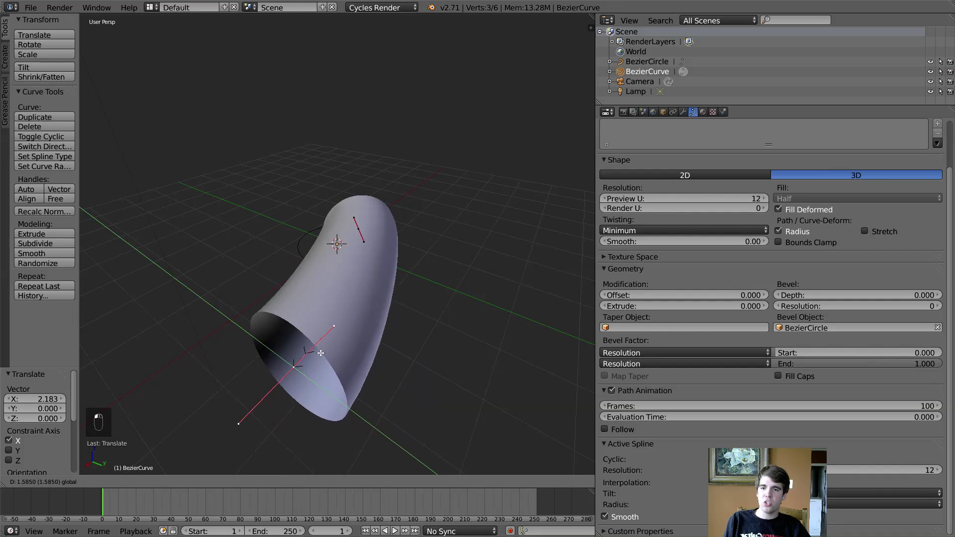
{"action": "key", "text": "x"}
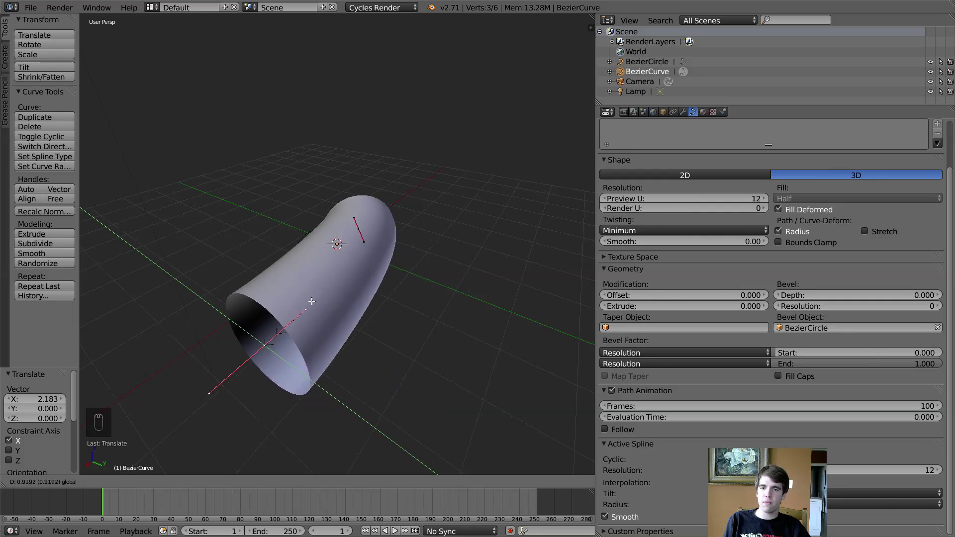
{"action": "key", "text": "y"}
{"action": "left_click", "coordinate": [320, 256]}
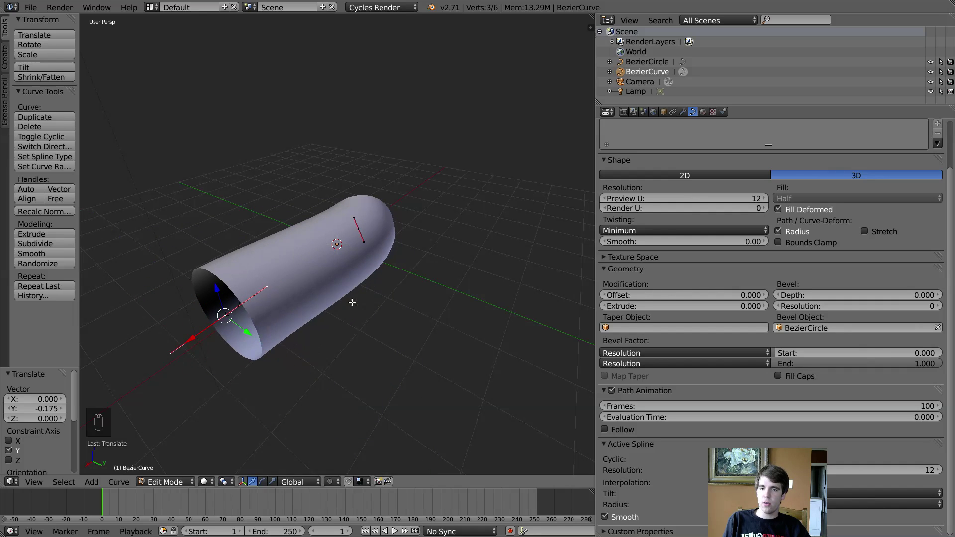
- Raise the control point at the curve's opposite end about 4.05 units along Z
{"action": "middle_click_drag", "start_coordinate": [341, 241], "coordinate": [298, 273]}
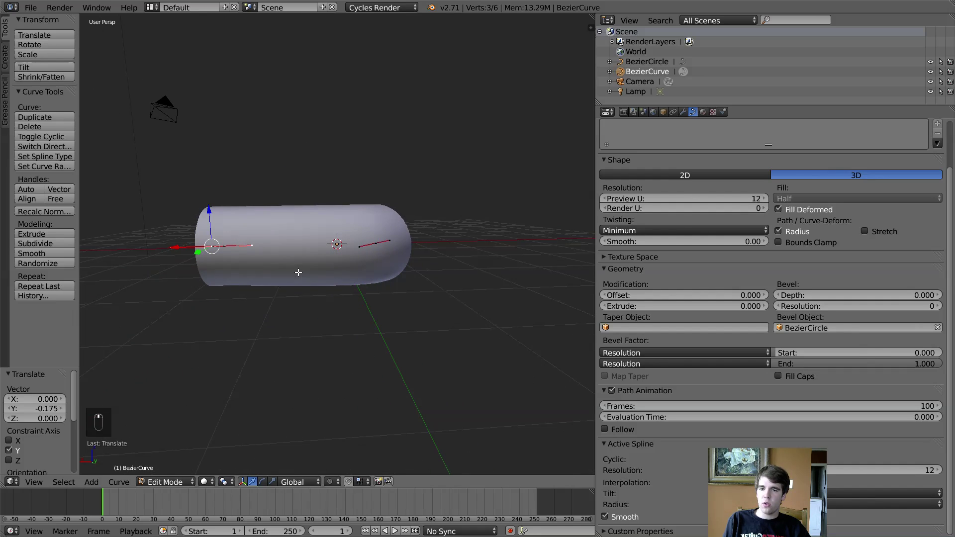
{"action": "right_click", "coordinate": [375, 244]}
{"action": "key", "text": "g"}
{"action": "key", "text": "z"}
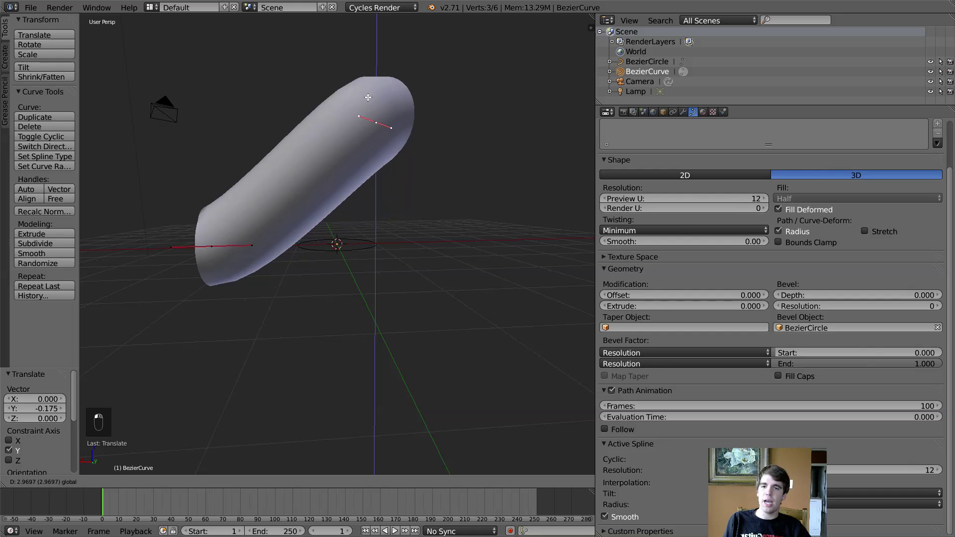
{"action": "left_click", "coordinate": [368, 98]}
- Extrude two segments from the lower end point, first up about 4.43 units and out, and from there down about 4.96 units
{"action": "middle_click_drag", "start_coordinate": [368, 97], "coordinate": [323, 275]}
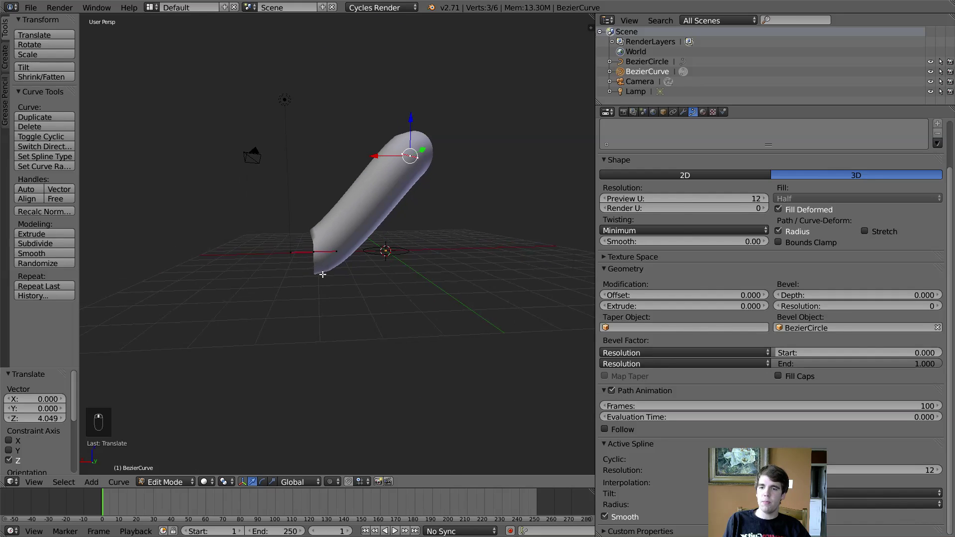
{"action": "right_click", "coordinate": [312, 251]}
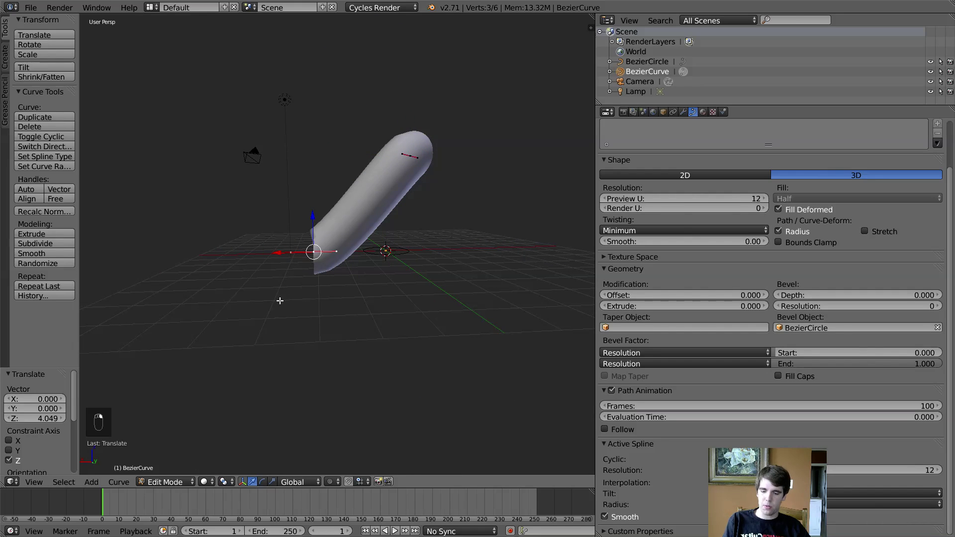
{"action": "key", "text": "e"}
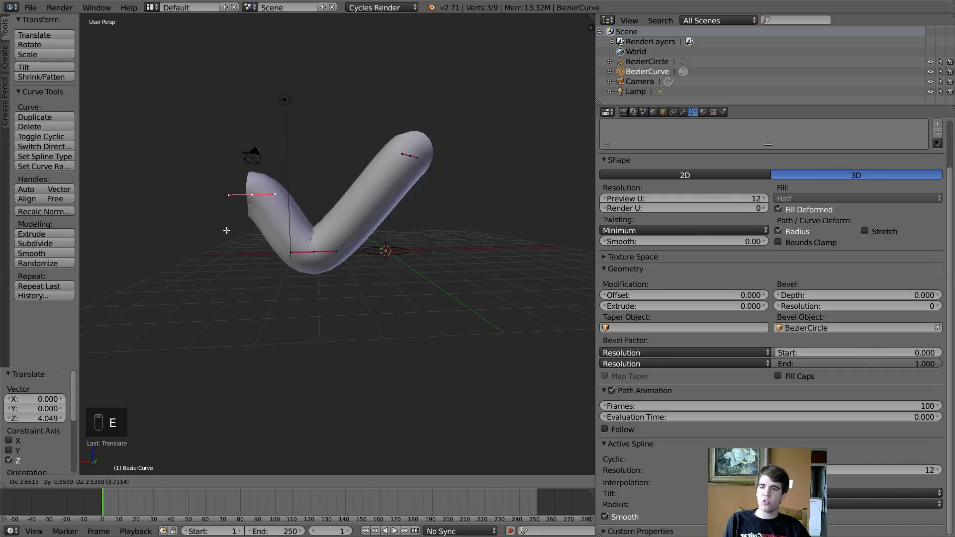
{"action": "left_click", "coordinate": [212, 189]}
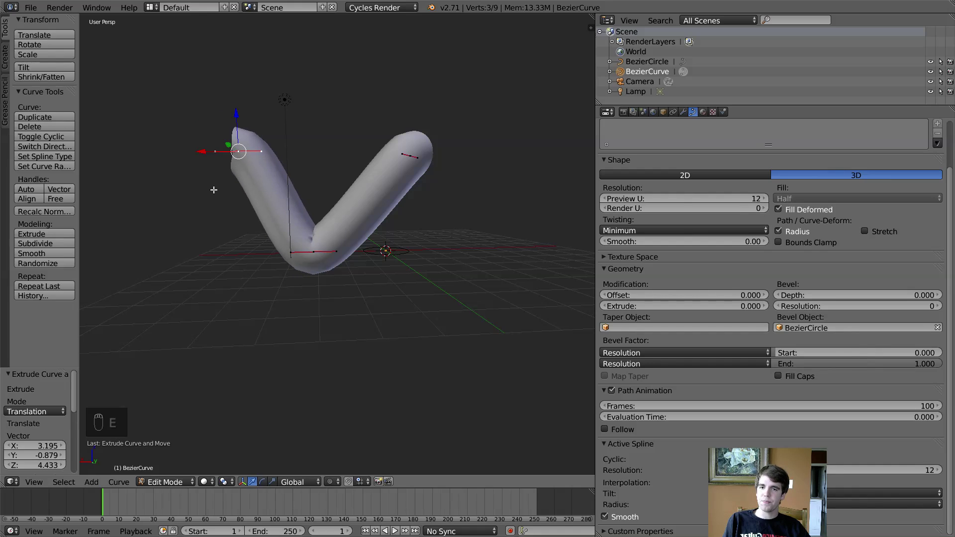
{"action": "key", "text": "e"}
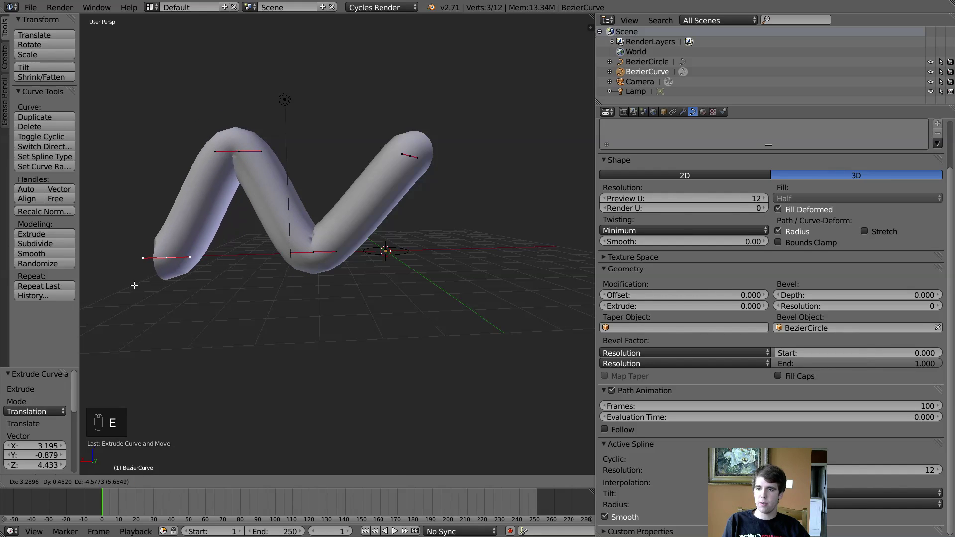
{"action": "left_click", "coordinate": [120, 295]}
- Move the control point at the peak between the two extruded segments about 0.641 units along Y
{"action": "middle_click_drag", "start_coordinate": [300, 229], "coordinate": [278, 244]}
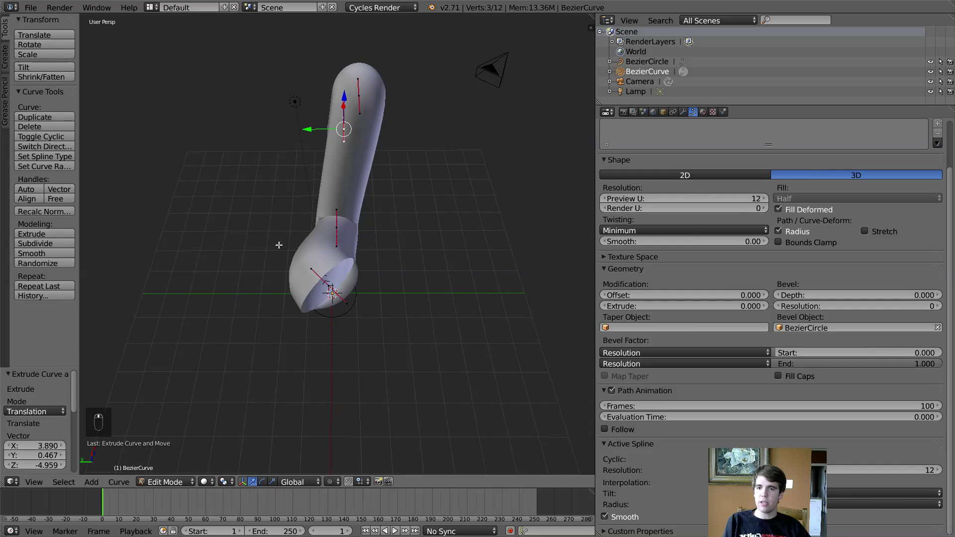
{"action": "right_click", "coordinate": [359, 96]}
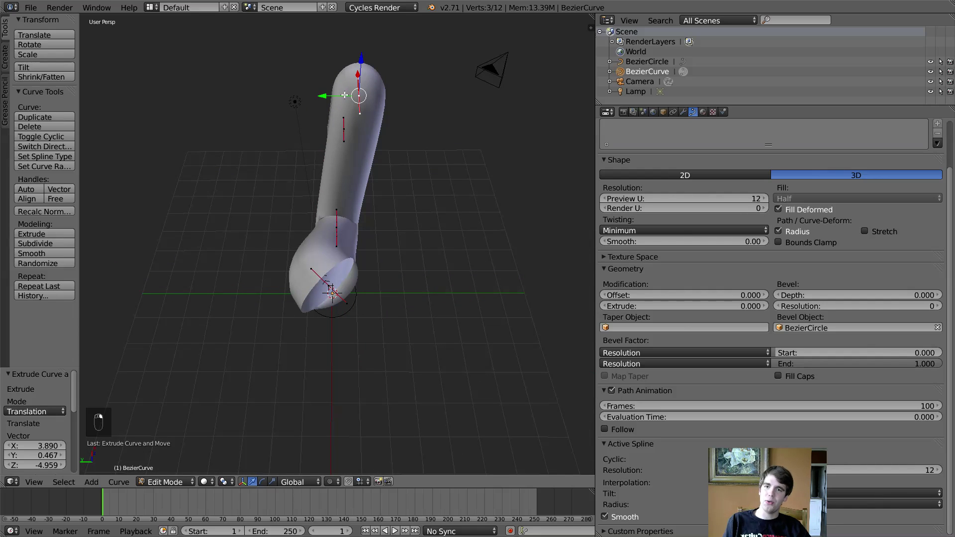
{"action": "key", "text": "g"}
{"action": "key", "text": "y"}
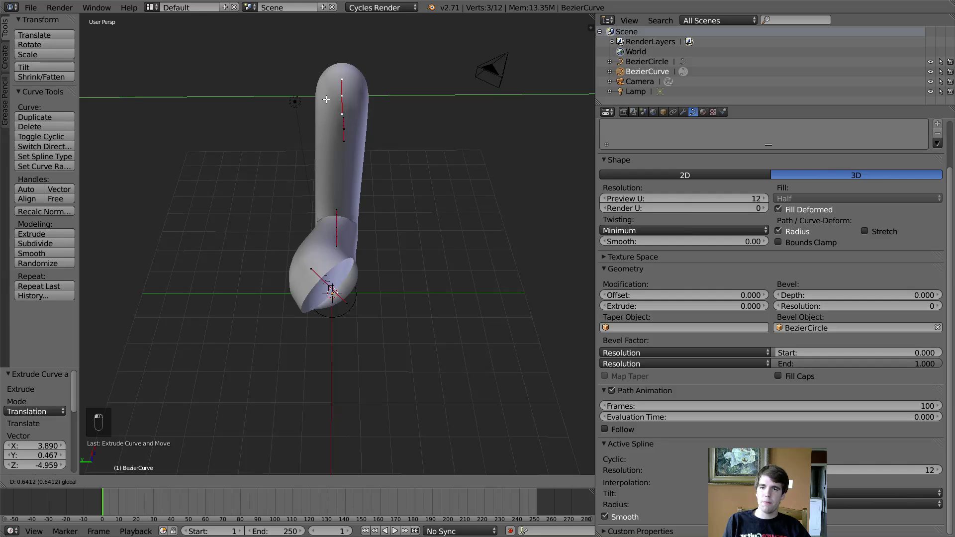
{"action": "left_click", "coordinate": [326, 99]}
- Move the raised end point at the curve's start about -0.437 units along Y
{"action": "right_click", "coordinate": [323, 287]}
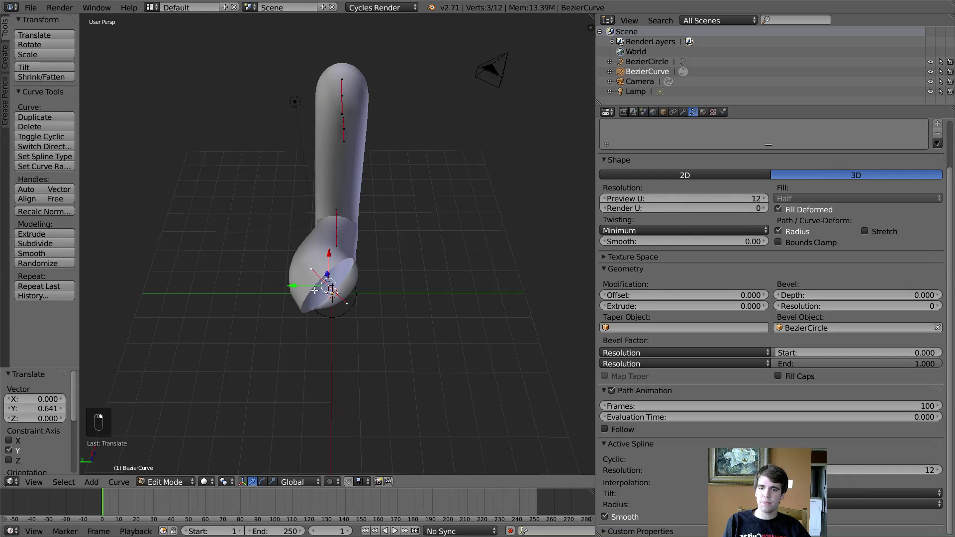
{"action": "key", "text": "g"}
{"action": "key", "text": "y"}
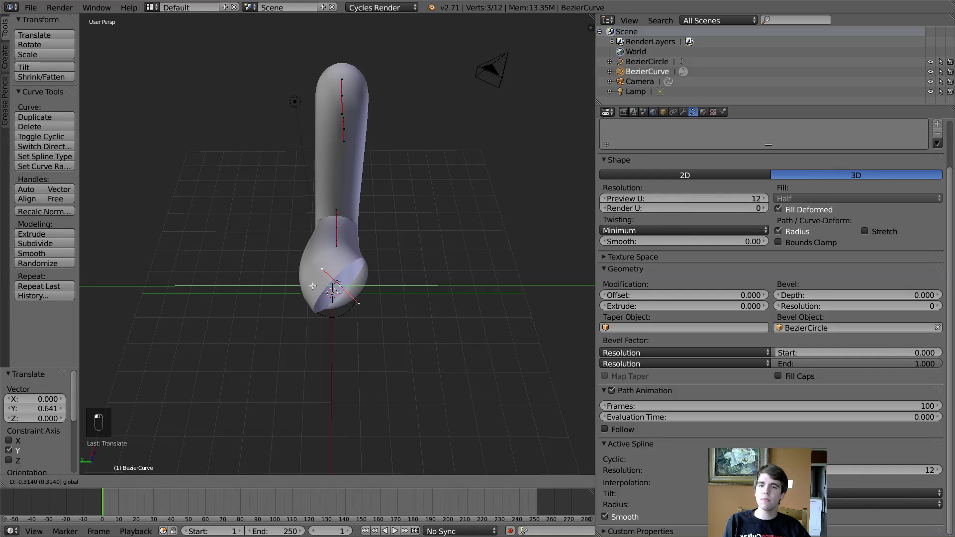
{"action": "left_click", "coordinate": [315, 285]}
- Rotate the raised end point about -46° around Z and about 70.3° around Y
{"action": "mouse_move", "coordinate": [293, 286]}
{"action": "middle_mouse_down"}
{"action": "mouse_move", "coordinate": [428, 214]}
{"action": "mouse_move", "coordinate": [497, 253]}
{"action": "mouse_move", "coordinate": [241, 300]}
{"action": "mouse_move", "coordinate": [290, 300]}
{"action": "mouse_move", "coordinate": [294, 287]}
{"action": "mouse_move", "coordinate": [277, 279]}
{"action": "mouse_move", "coordinate": [330, 267]}
{"action": "mouse_move", "coordinate": [350, 293]}
{"action": "middle_mouse_up"}
{"action": "scroll", "coordinate": [297, 284], "scroll_direction": "down", "scroll_amount": 4}
{"action": "scroll", "coordinate": [329, 268], "scroll_direction": "up", "scroll_amount": 2}
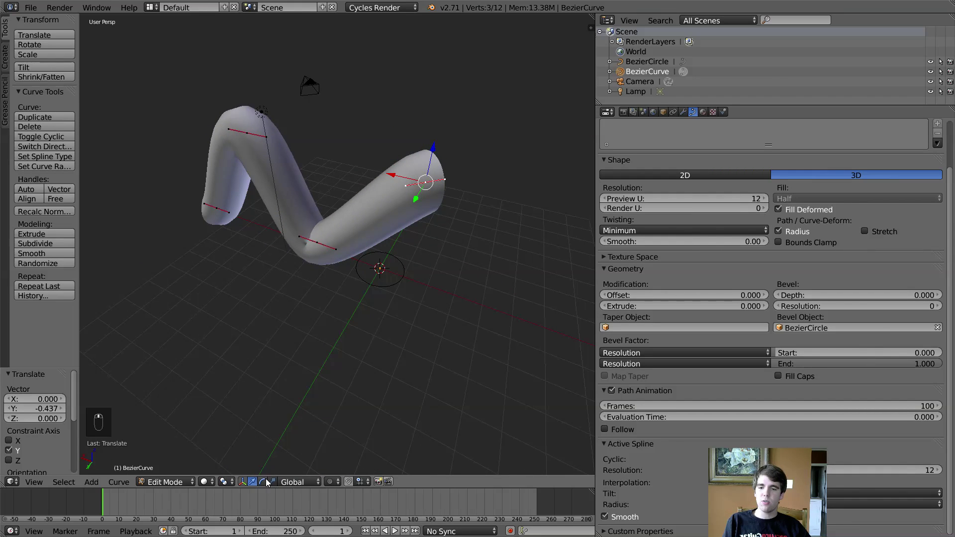
{"action": "left_click", "coordinate": [262, 482]}
{"action": "middle_click_drag", "start_coordinate": [426, 304], "coordinate": [403, 287]}
{"action": "key", "text": "r"}
{"action": "key", "text": "z"}
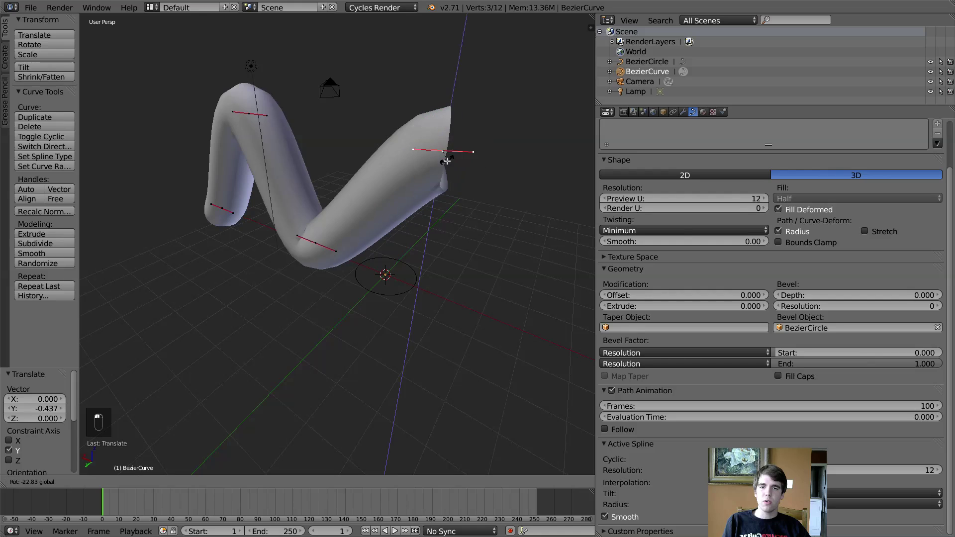
{"action": "left_click", "coordinate": [442, 161]}
{"action": "key", "text": "r"}
{"action": "key", "text": "y"}
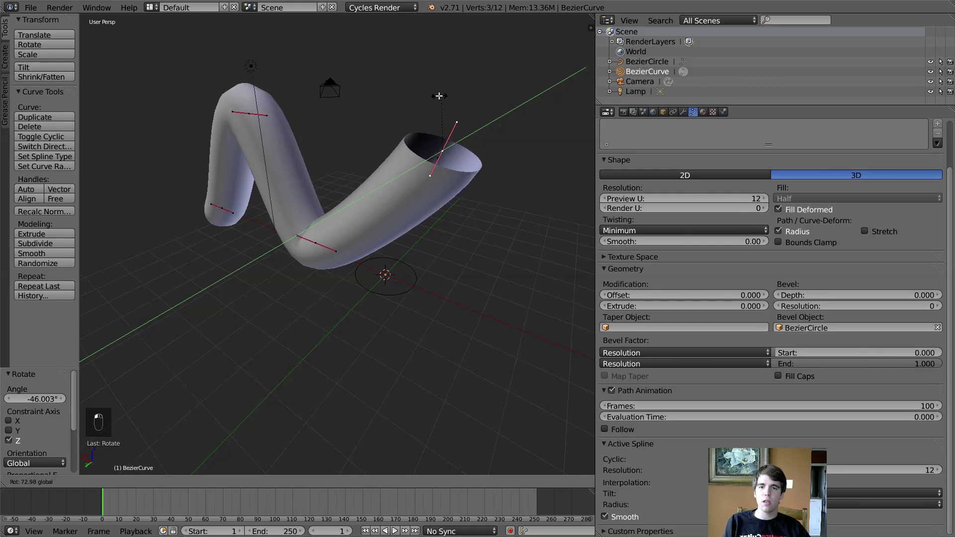
{"action": "left_click", "coordinate": [442, 97]}
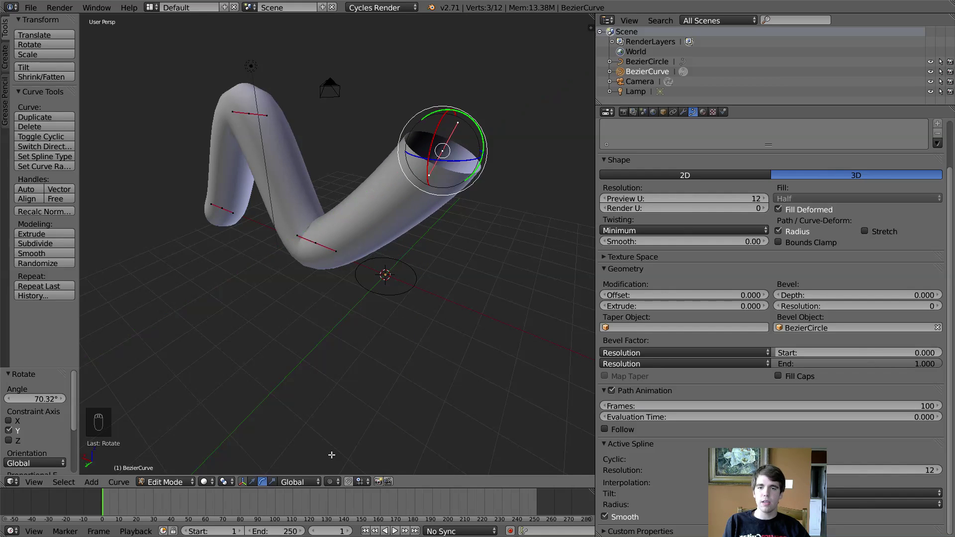
- Move the rotated end point up about 1.13 units along Z
{"action": "left_click", "coordinate": [251, 481]}
{"action": "left_click_drag", "start_coordinate": [454, 120], "coordinate": [447, 68]}
- Rotate the control point at the tube's low open end about 57.7° around Y
{"action": "middle_click_drag", "start_coordinate": [262, 259], "coordinate": [411, 223]}
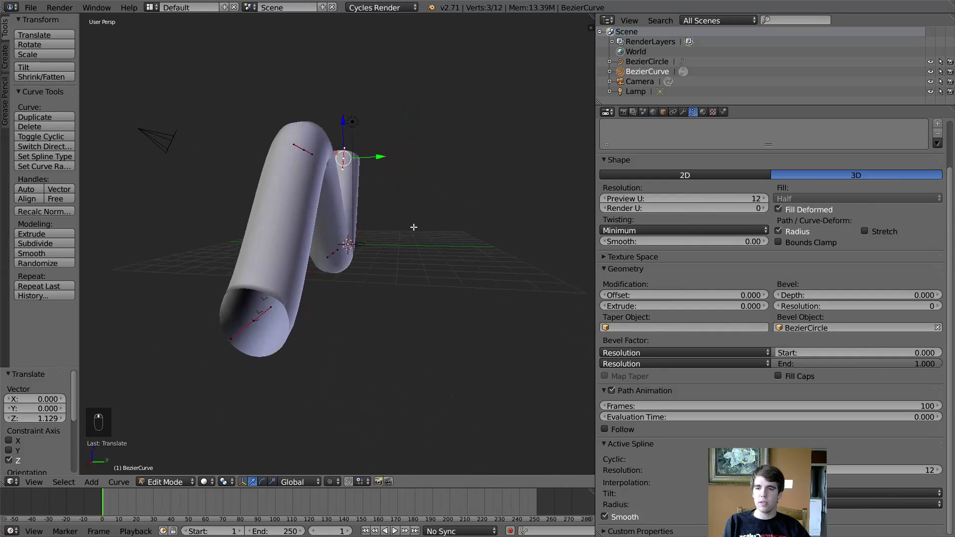
{"action": "left_click", "coordinate": [262, 482]}
{"action": "right_click", "coordinate": [254, 319]}
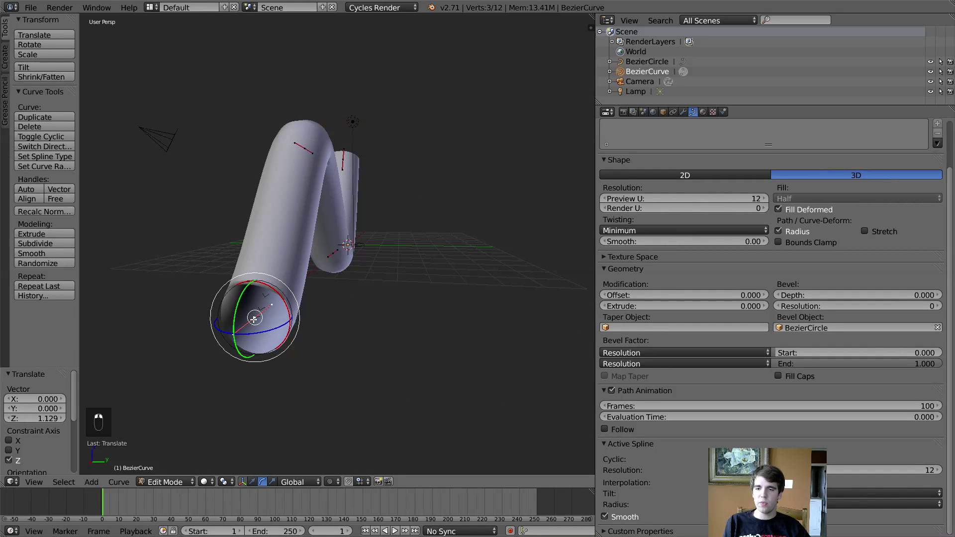
{"action": "left_click_drag", "start_coordinate": [241, 315], "coordinate": [236, 337]}
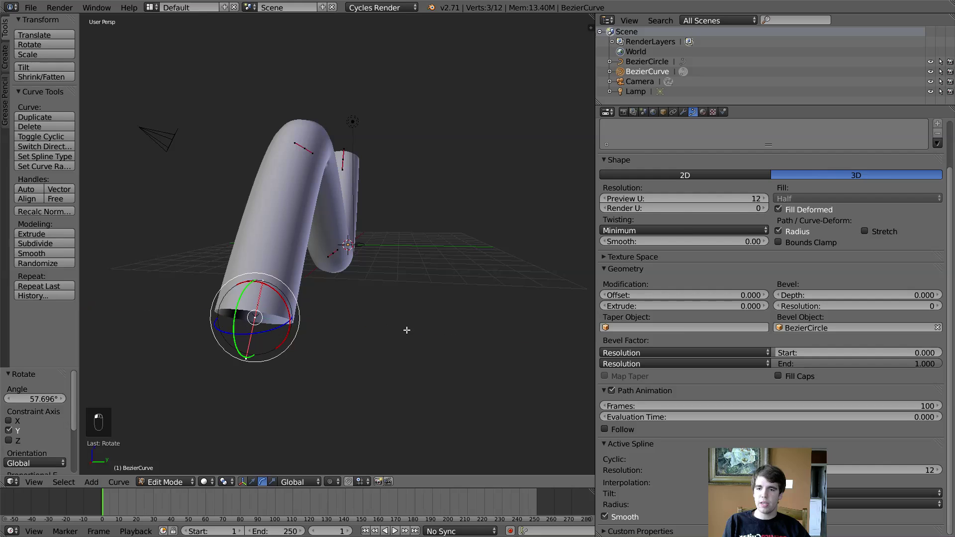
- Leave edit mode and convert the bevelled tube curve to a mesh
{"action": "scroll", "coordinate": [353, 326], "scroll_direction": "down", "scroll_amount": 5}
{"action": "left_click", "coordinate": [165, 481]}
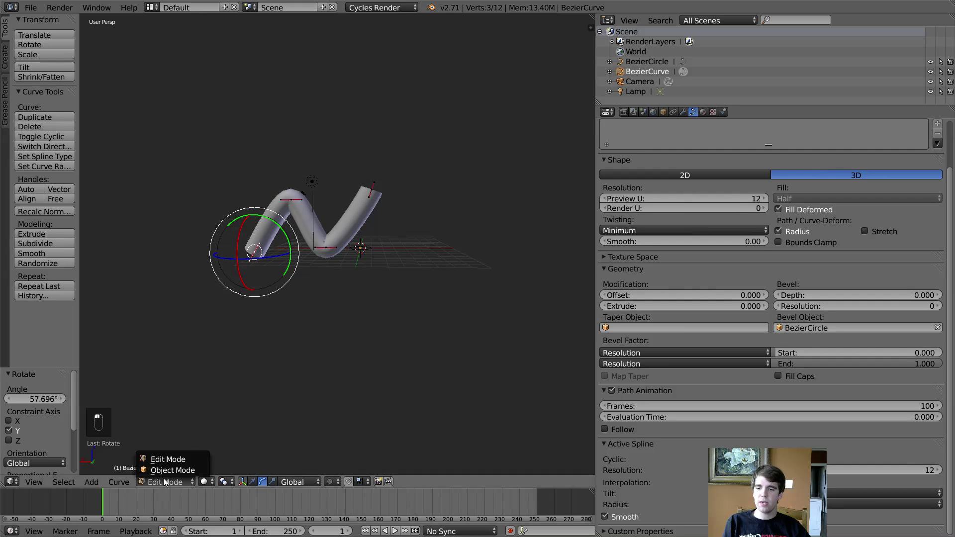
{"action": "left_click", "coordinate": [167, 471]}
{"action": "scroll", "coordinate": [167, 470], "scroll_direction": "up", "scroll_amount": 5}
{"action": "middle_click_drag", "start_coordinate": [329, 294], "coordinate": [448, 343], "text": "shift"}
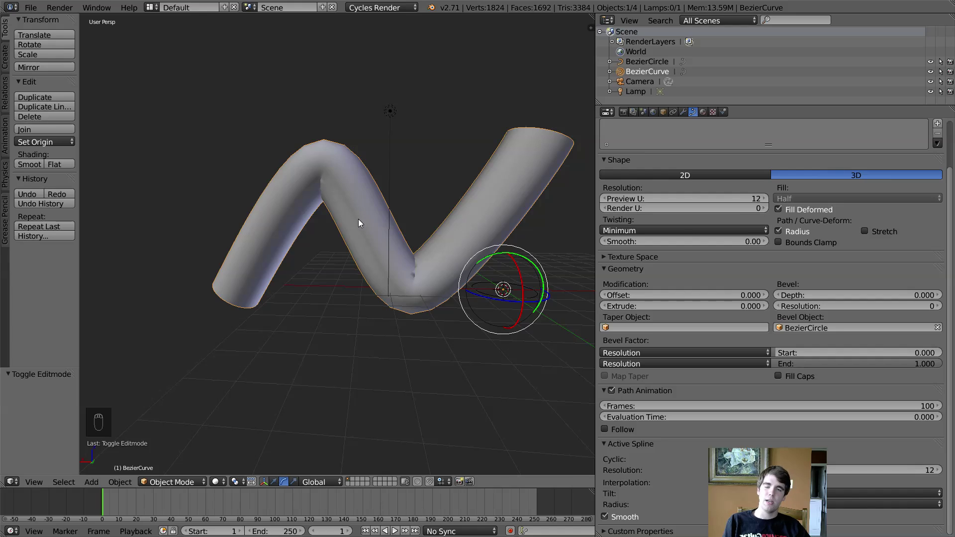
{"action": "scroll", "coordinate": [411, 286], "scroll_direction": "down", "scroll_amount": 2}
{"action": "middle_click_drag", "start_coordinate": [411, 286], "coordinate": [332, 294], "text": "shift"}
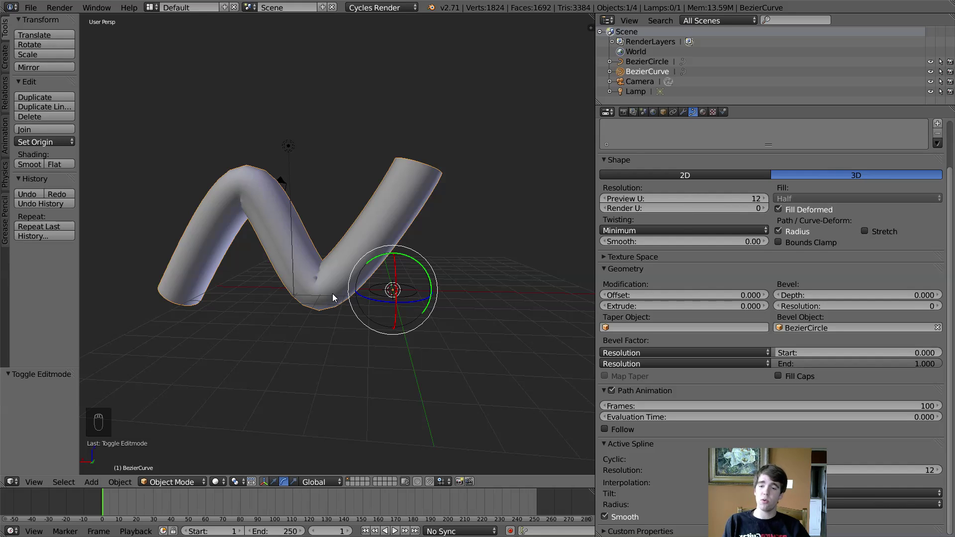
{"action": "middle_click_drag", "start_coordinate": [224, 305], "coordinate": [312, 314], "text": "shift"}
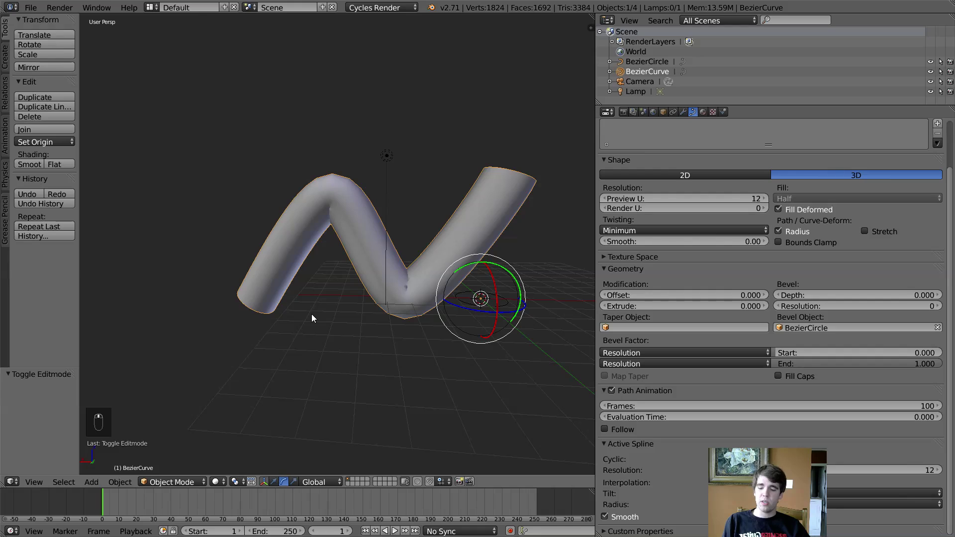
{"action": "key", "text": "alt+c"}
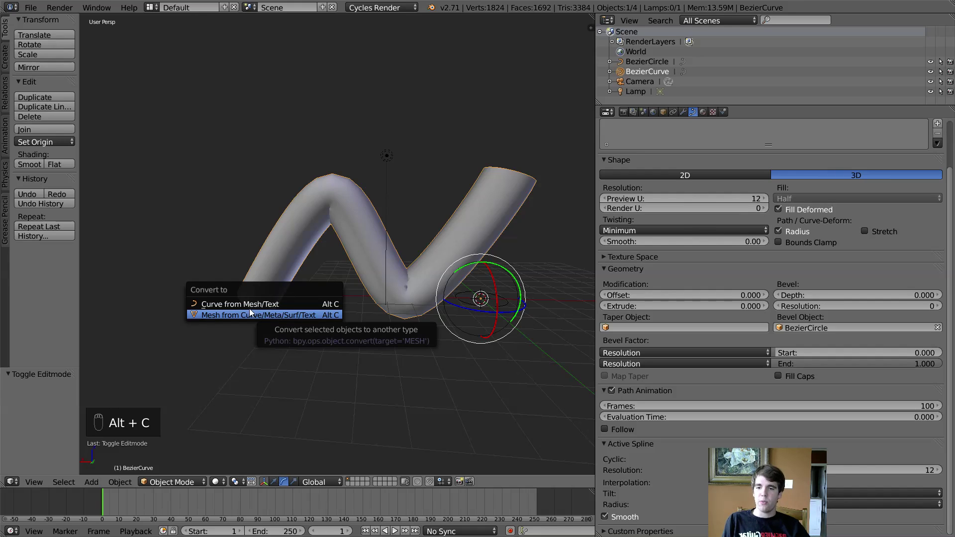
{"action": "left_click", "coordinate": [211, 316]}
- Move the tube mesh about -5.65 units along X to centre it over the grid
{"action": "scroll", "coordinate": [411, 318], "scroll_direction": "down", "scroll_amount": 4}
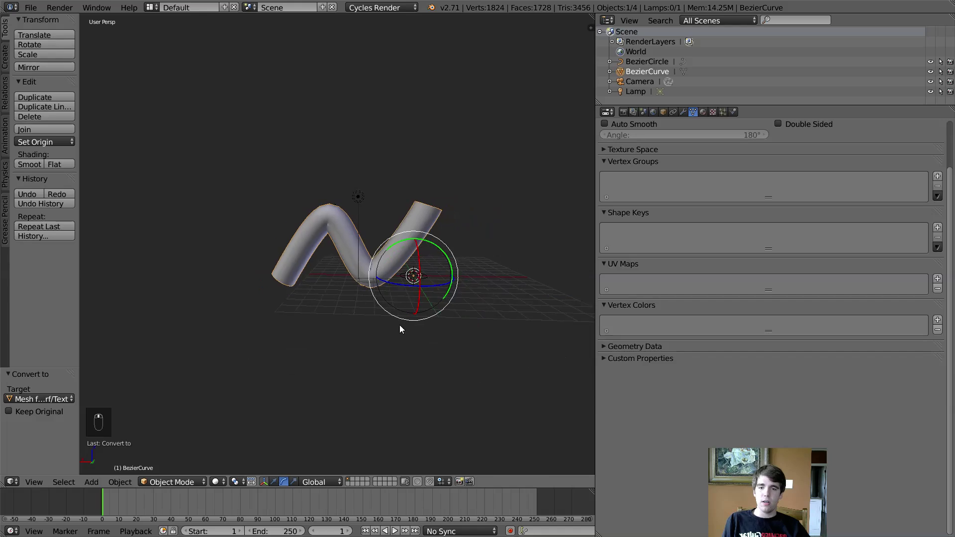
{"action": "left_click", "coordinate": [274, 482]}
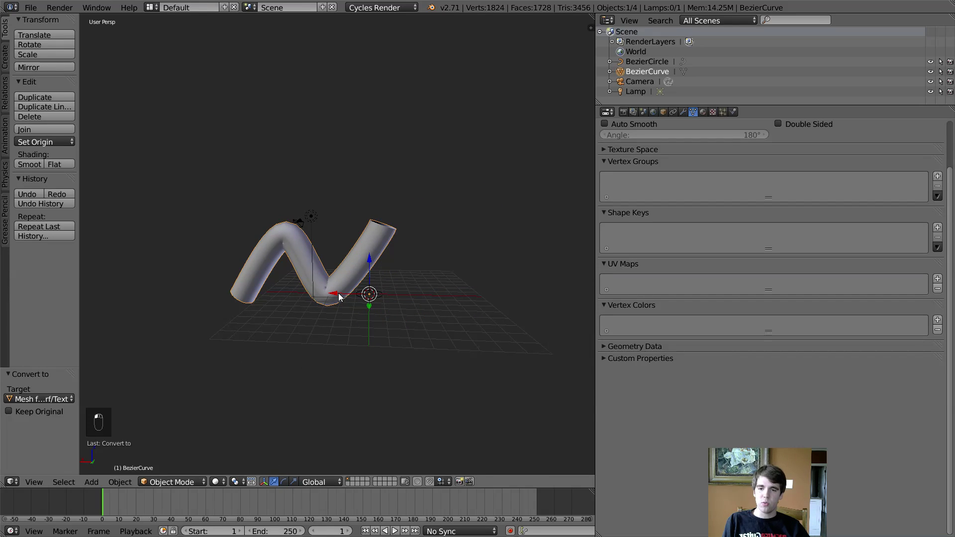
{"action": "left_click_drag", "start_coordinate": [338, 297], "coordinate": [417, 297]}
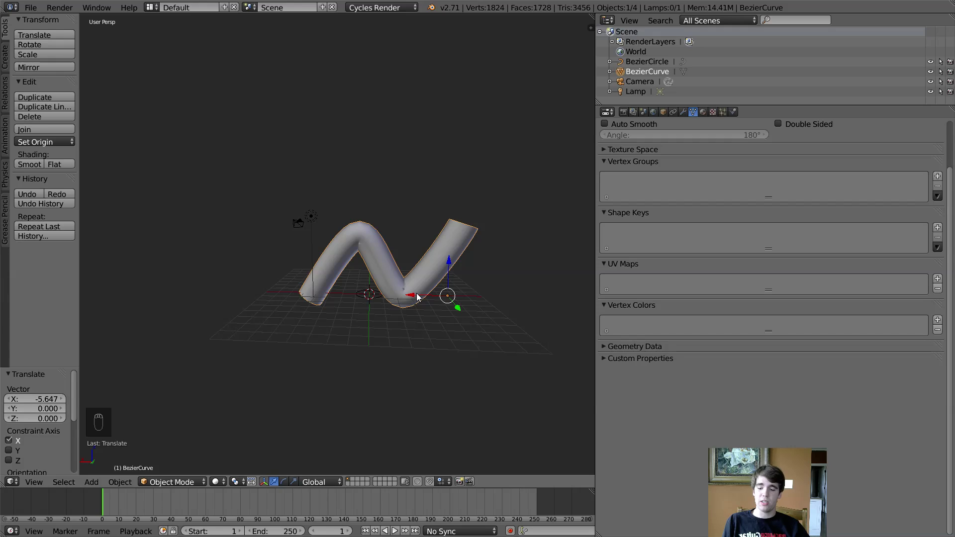
- Add a UV sphere and move it into the tube's raised open end, about 4.84 units along Z and -0.467 along Y
{"action": "key", "text": "shift+a"}
{"action": "mouse_move", "coordinate": [384, 282]}
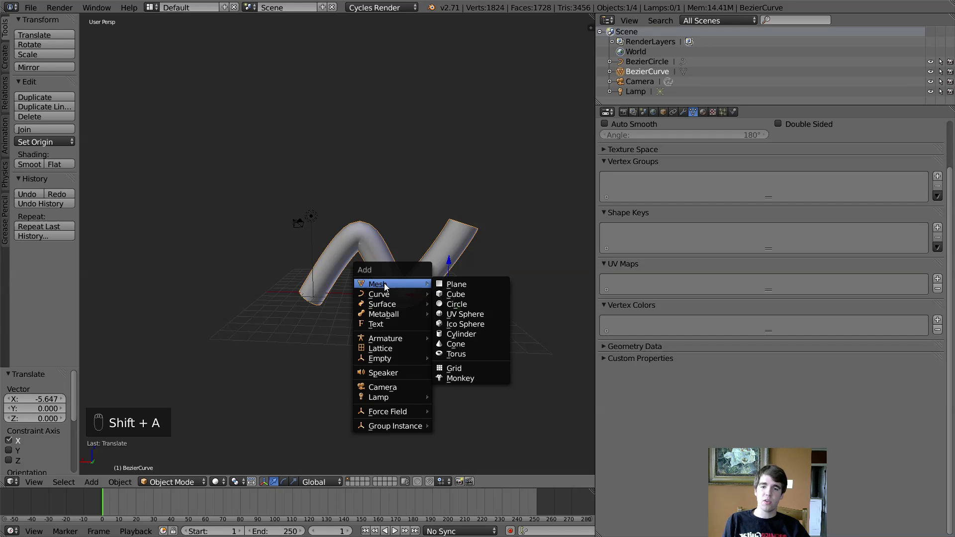
{"action": "left_click", "coordinate": [453, 314]}
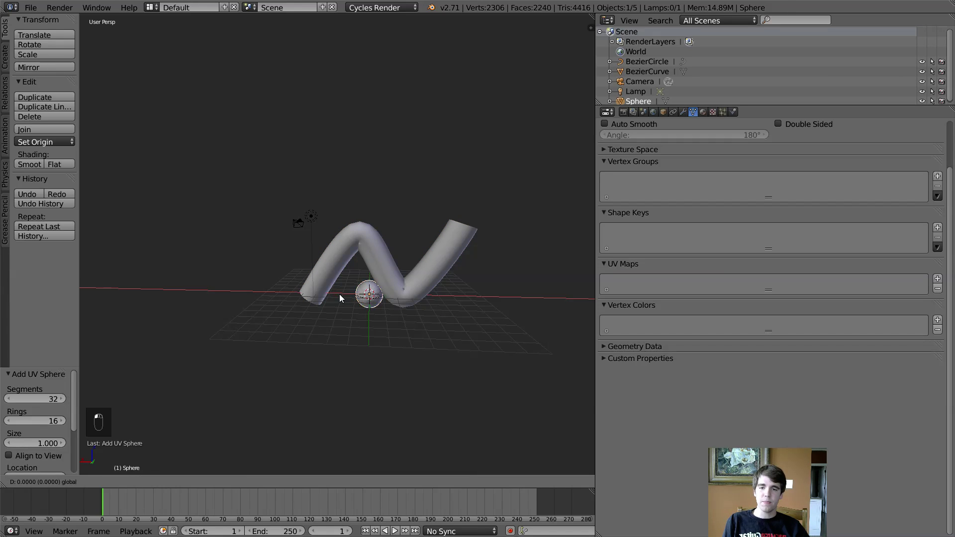
{"action": "left_click_drag", "start_coordinate": [339, 297], "coordinate": [463, 212]}
{"action": "middle_click_drag", "start_coordinate": [463, 211], "coordinate": [354, 426]}
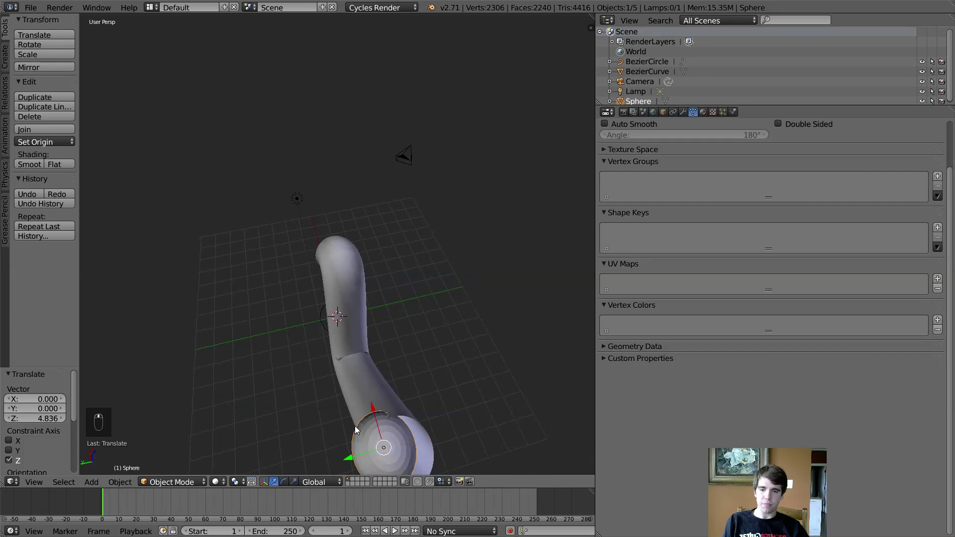
{"action": "scroll", "coordinate": [354, 426], "scroll_direction": "down", "scroll_amount": 2}
{"action": "left_click_drag", "start_coordinate": [334, 369], "coordinate": [370, 343]}
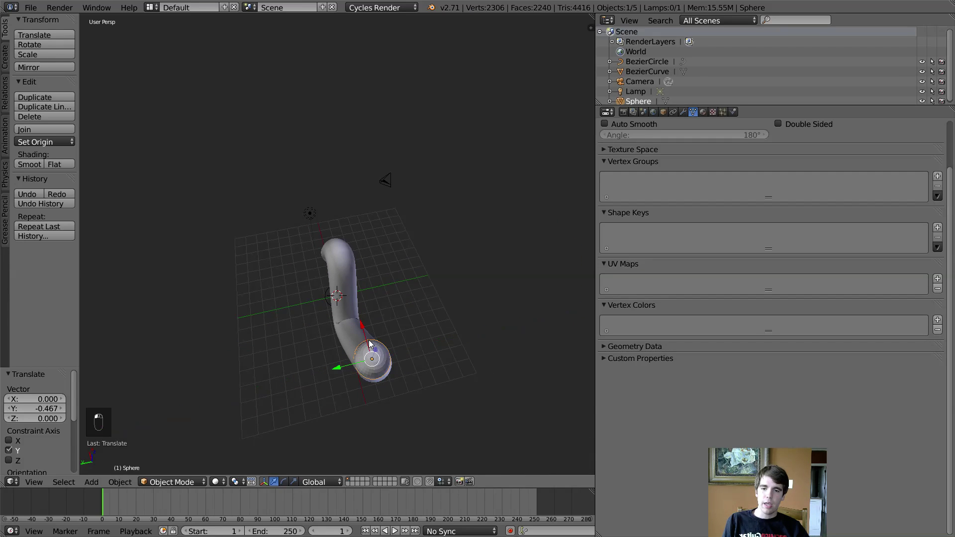
- Scale the sphere to about 0.766 to fit inside the tube opening and check its placement in wireframe
{"action": "key", "text": "s"}
{"action": "left_click", "coordinate": [384, 416]}
{"action": "middle_click_drag", "start_coordinate": [384, 417], "coordinate": [219, 366]}
{"action": "scroll", "coordinate": [438, 328], "scroll_direction": "up", "scroll_amount": 3}
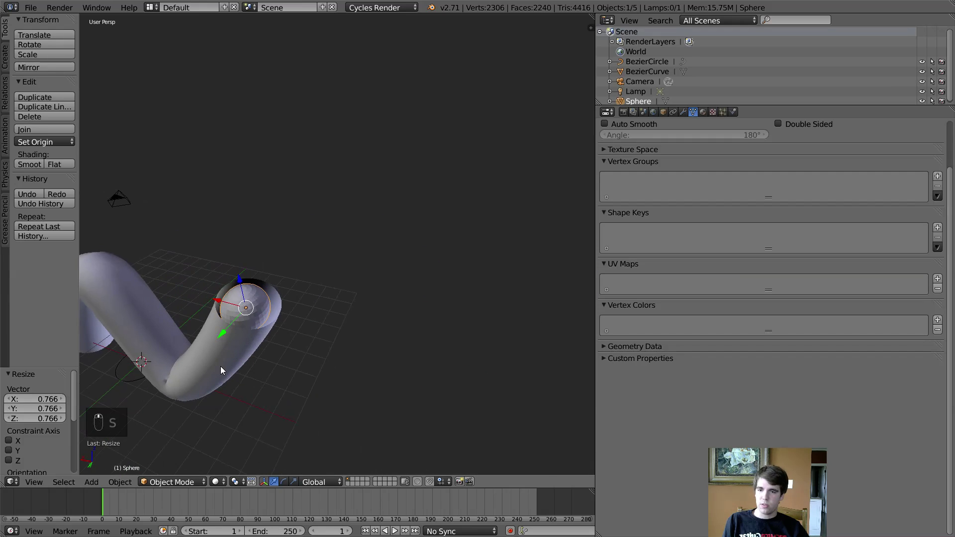
{"action": "scroll", "coordinate": [224, 373], "scroll_direction": "up", "scroll_amount": 4}
{"action": "middle_click_drag", "start_coordinate": [196, 405], "coordinate": [273, 335]}
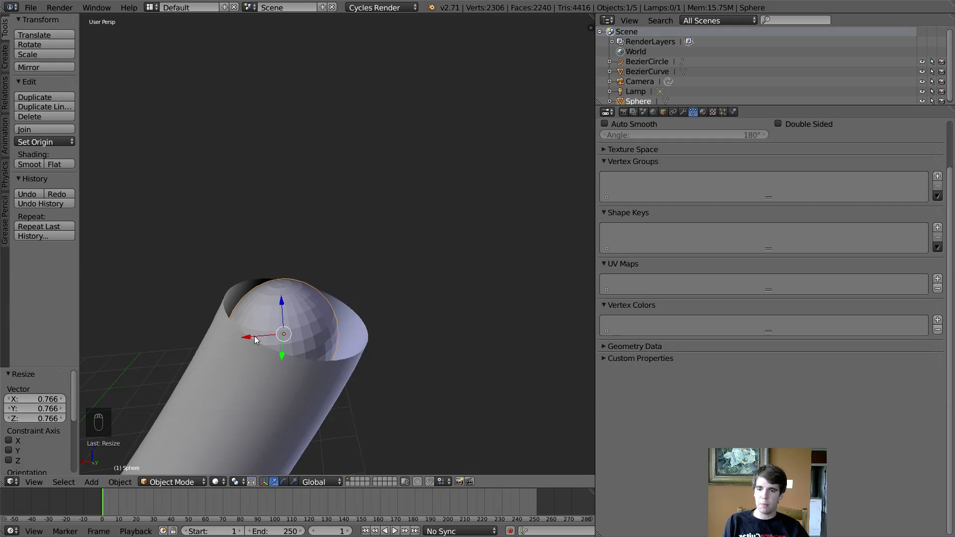
{"action": "scroll", "coordinate": [239, 399], "scroll_direction": "down", "scroll_amount": 4}
{"action": "middle_click_drag", "start_coordinate": [232, 401], "coordinate": [285, 356]}
{"action": "key", "text": "z"}
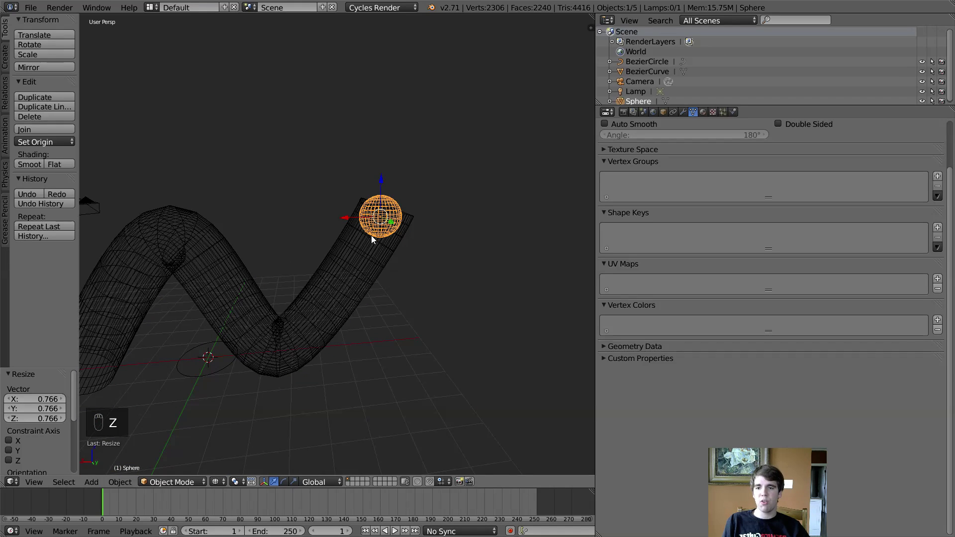
{"action": "scroll", "coordinate": [156, 268], "scroll_direction": "down", "scroll_amount": 4}
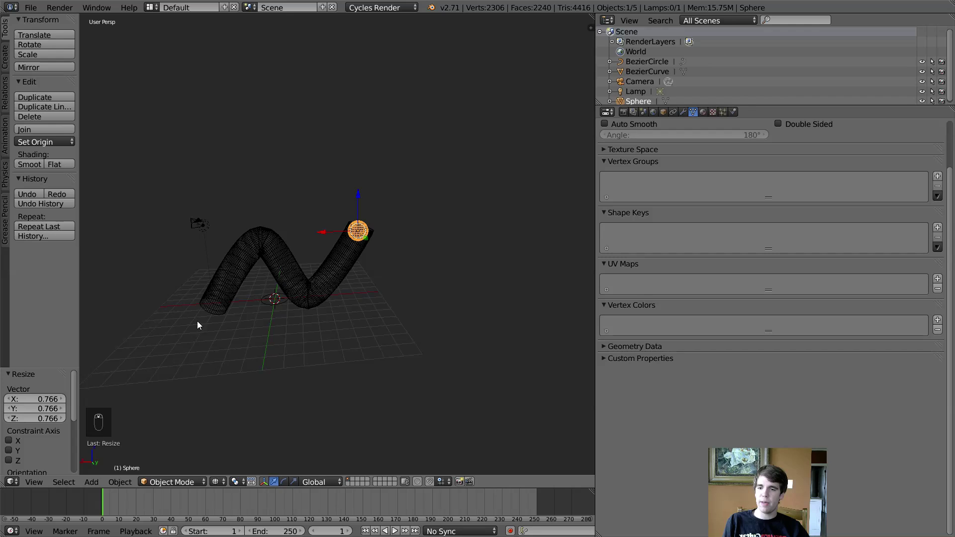
{"action": "middle_click_drag", "start_coordinate": [219, 316], "coordinate": [238, 321]}
{"action": "scroll", "coordinate": [238, 320], "scroll_direction": "down", "scroll_amount": 3}
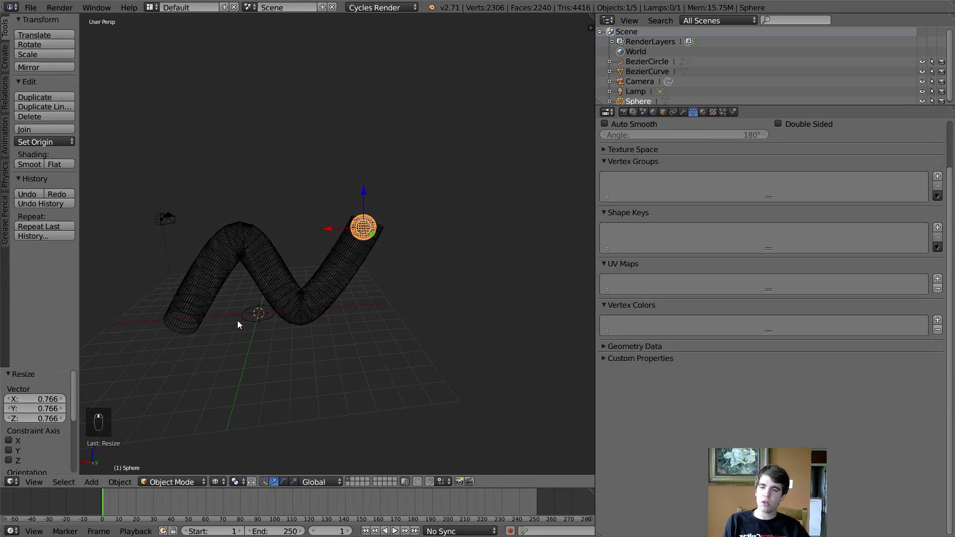
- Add a cube mesh at the scene's origin and return to solid shading
{"action": "key", "text": "shift+a"}
{"action": "mouse_move", "coordinate": [237, 321]}
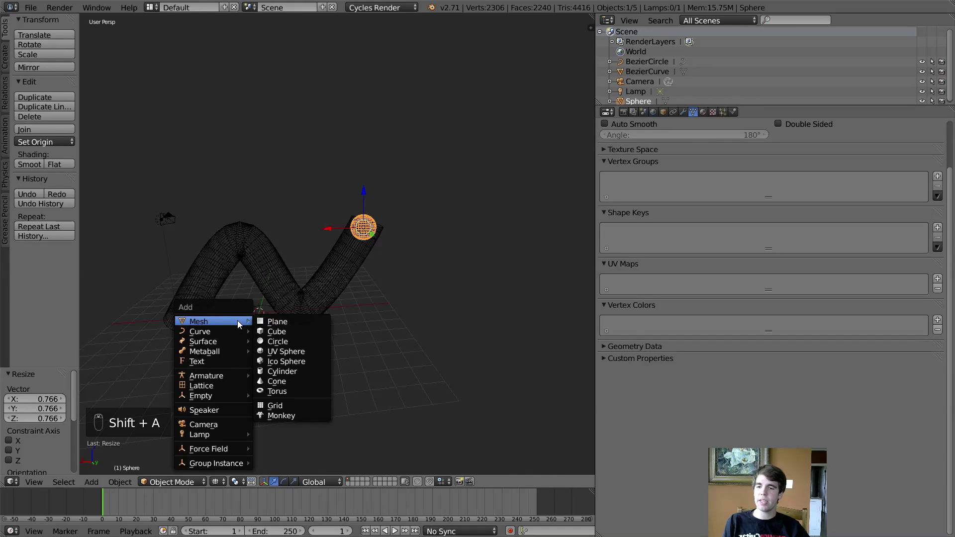
{"action": "left_click", "coordinate": [268, 332]}
{"action": "key", "text": "z"}
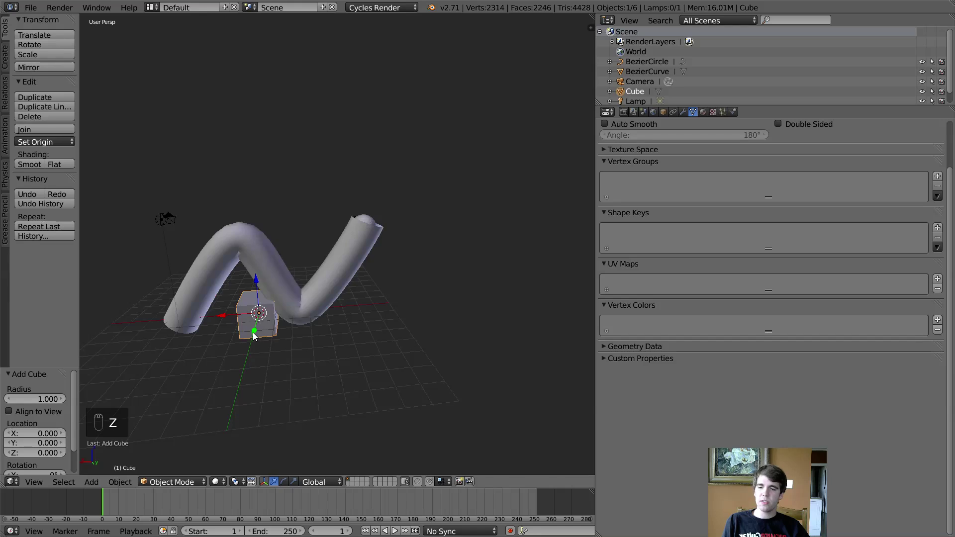
{"action": "mouse_move", "coordinate": [254, 333]}
{"action": "middle_mouse_down"}
{"action": "mouse_move", "coordinate": [244, 342]}
{"action": "mouse_move", "coordinate": [291, 342]}
{"action": "middle_mouse_up"}
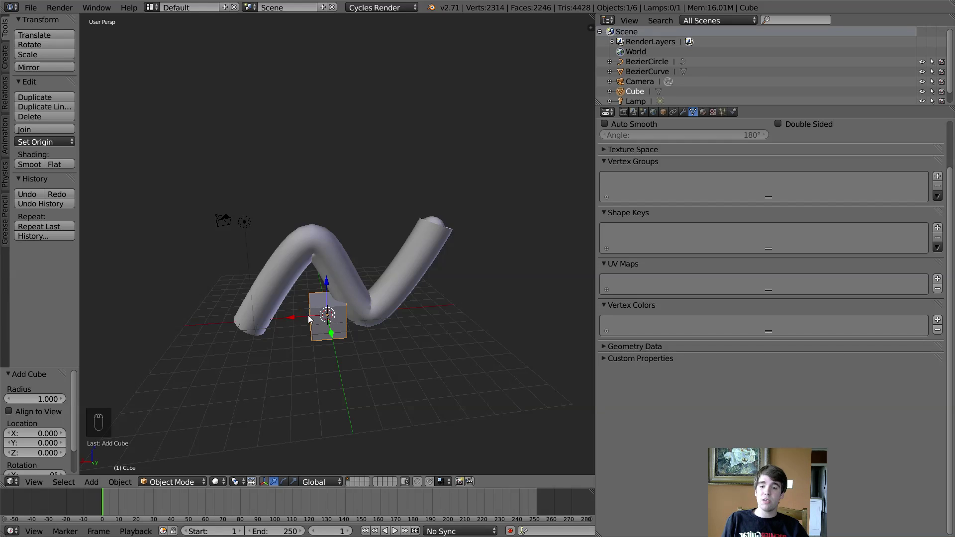
- Stretch the cube about 6.64 times along X, make it taller along Z, and scale it about 3.08 times along Y
{"action": "left_click", "coordinate": [293, 482]}
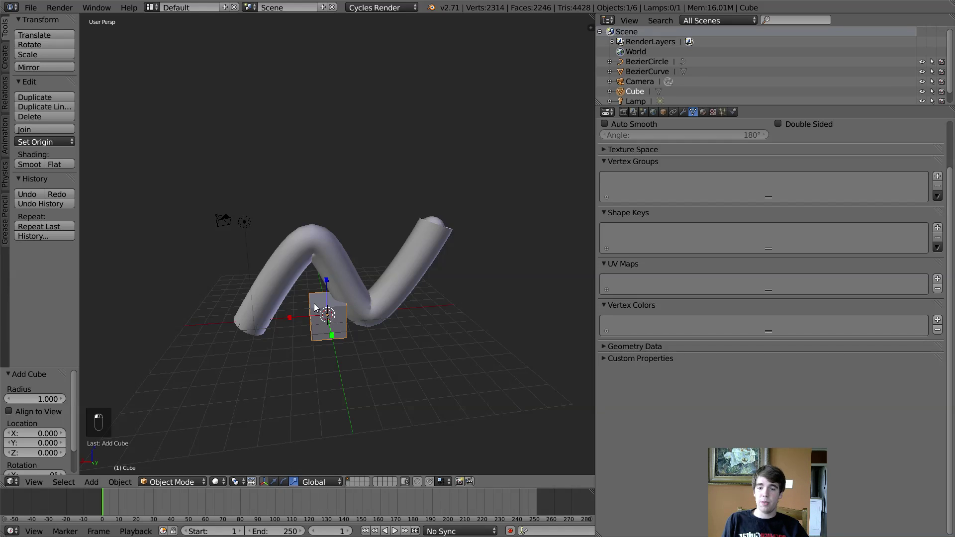
{"action": "left_click_drag", "start_coordinate": [309, 317], "coordinate": [204, 319]}
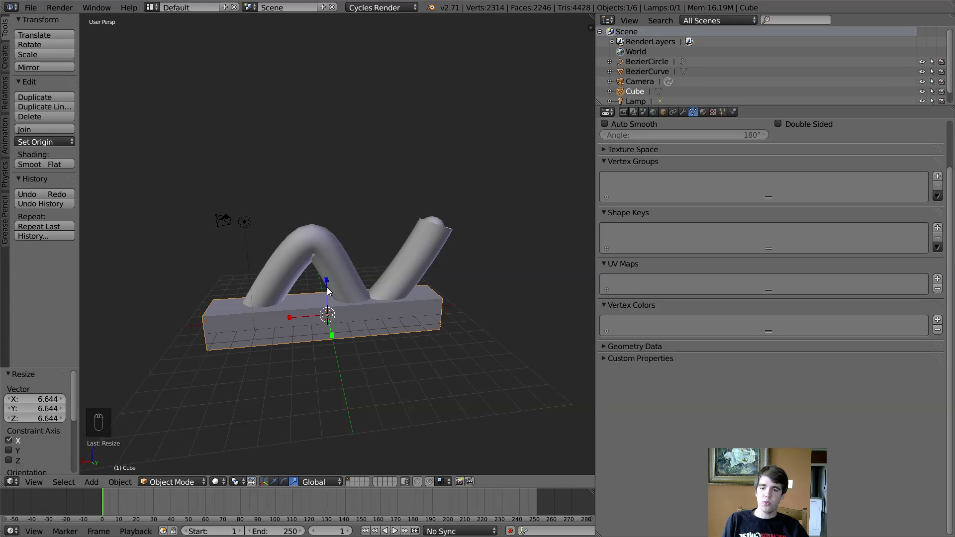
{"action": "left_click_drag", "start_coordinate": [328, 290], "coordinate": [302, 249]}
{"action": "middle_click_drag", "start_coordinate": [302, 249], "coordinate": [411, 305]}
{"action": "left_click_drag", "start_coordinate": [410, 305], "coordinate": [443, 309]}
{"action": "middle_click_drag", "start_coordinate": [443, 309], "coordinate": [359, 327]}
- Enlarge the box further by about 1.51 along X and about 1.3 along Y
{"action": "key", "text": "s"}
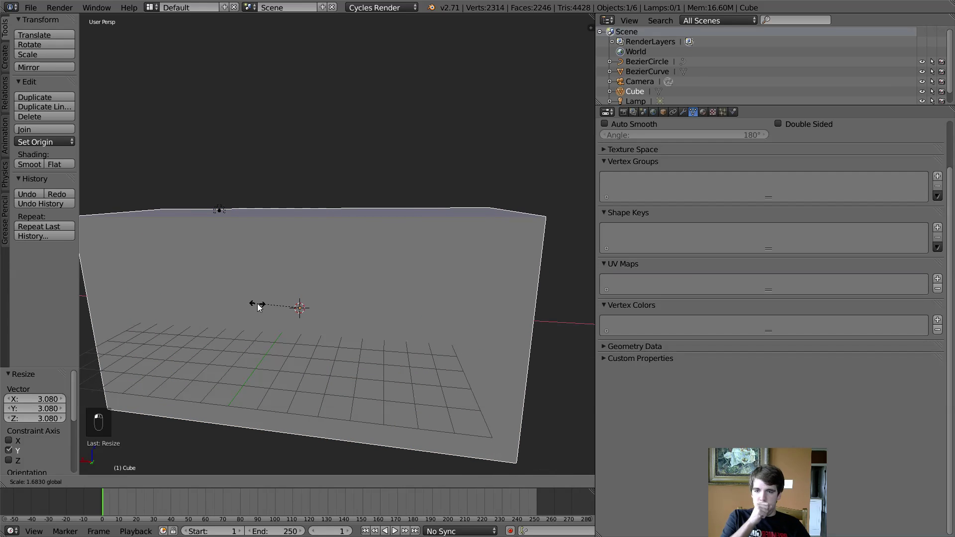
{"action": "key", "text": "x"}
{"action": "left_click", "coordinate": [262, 303]}
{"action": "key", "text": "s"}
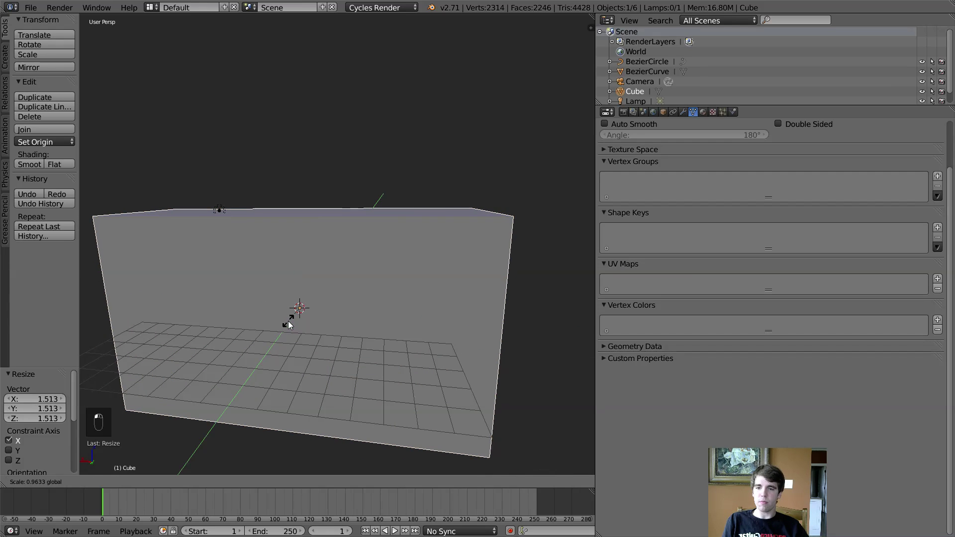
{"action": "key", "text": "y"}
{"action": "left_click", "coordinate": [282, 327]}
- Display the scene in wireframe, then raise the box along Z and shift it about 0.132 units along X around the tube
{"action": "key", "text": "z"}
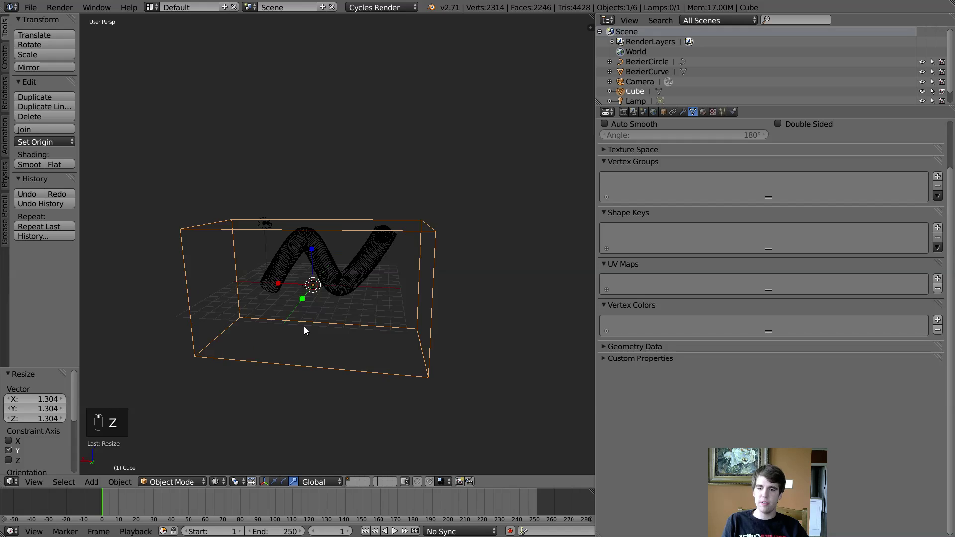
{"action": "left_click", "coordinate": [274, 481]}
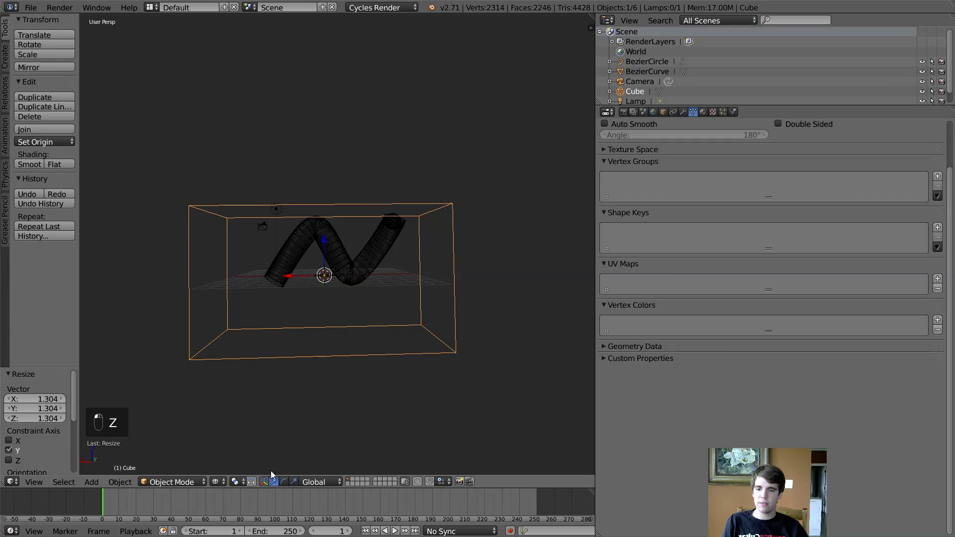
{"action": "left_click_drag", "start_coordinate": [323, 246], "coordinate": [323, 201]}
{"action": "middle_click_drag", "start_coordinate": [383, 281], "coordinate": [366, 252]}
{"action": "left_click_drag", "start_coordinate": [366, 252], "coordinate": [369, 247]}
{"action": "scroll", "coordinate": [371, 292], "scroll_direction": "up", "scroll_amount": 4}
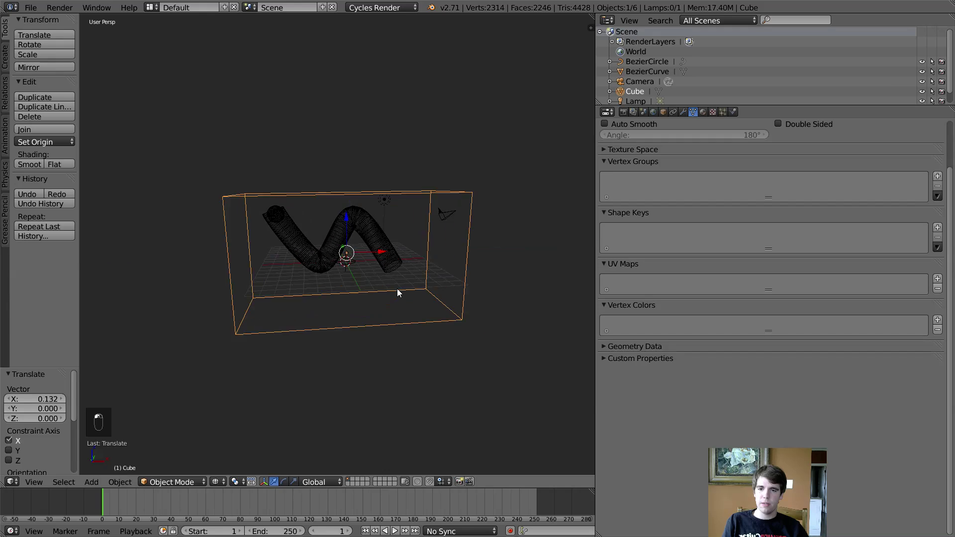
- Enable fluid physics on the enclosing box and set its fluid type to Domain
{"action": "key", "text": "z"}
{"action": "mouse_move", "coordinate": [374, 293]}
{"action": "middle_mouse_down"}
{"action": "mouse_move", "coordinate": [394, 297]}
{"action": "mouse_move", "coordinate": [179, 292]}
{"action": "mouse_move", "coordinate": [251, 291]}
{"action": "middle_mouse_up"}
{"action": "scroll", "coordinate": [252, 292], "scroll_direction": "down", "scroll_amount": 3}
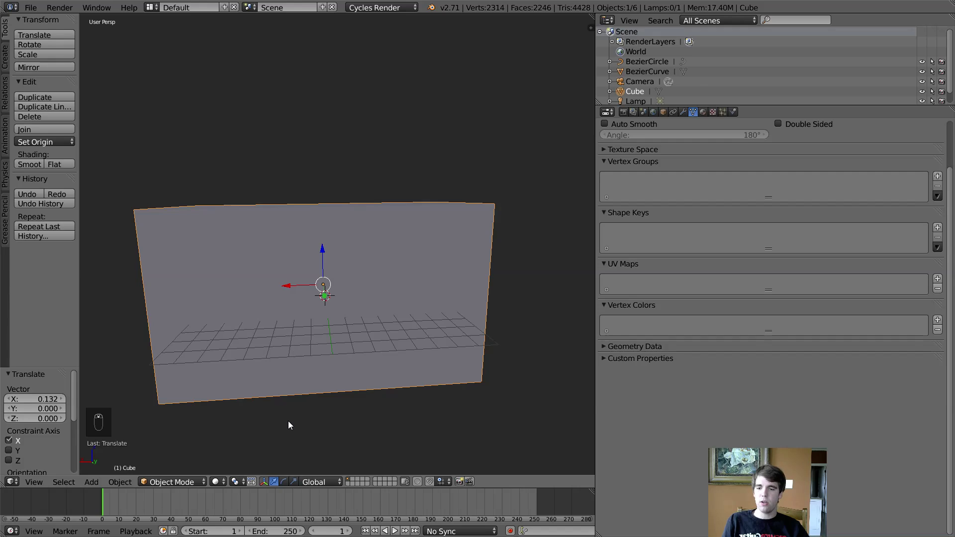
{"action": "middle_click_drag", "start_coordinate": [258, 352], "coordinate": [359, 277]}
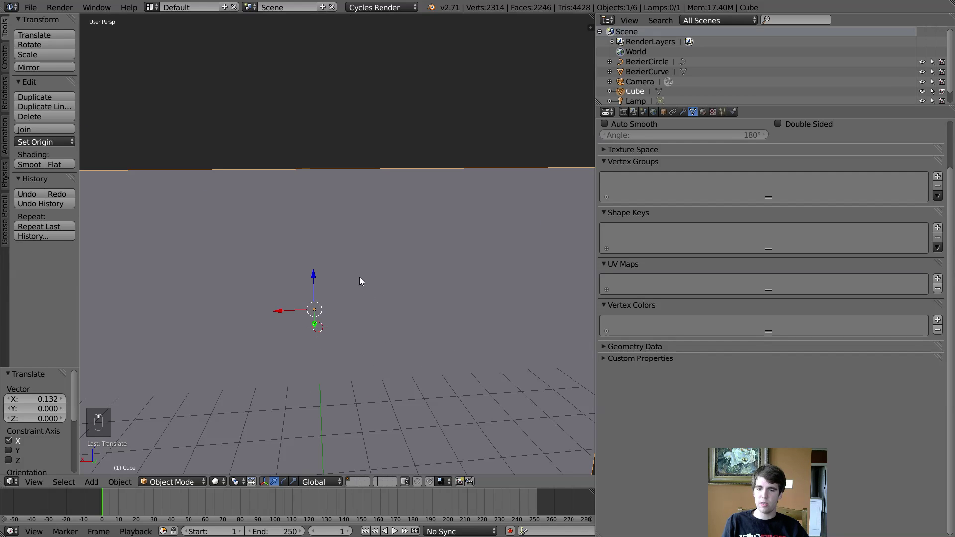
{"action": "key", "text": "z"}
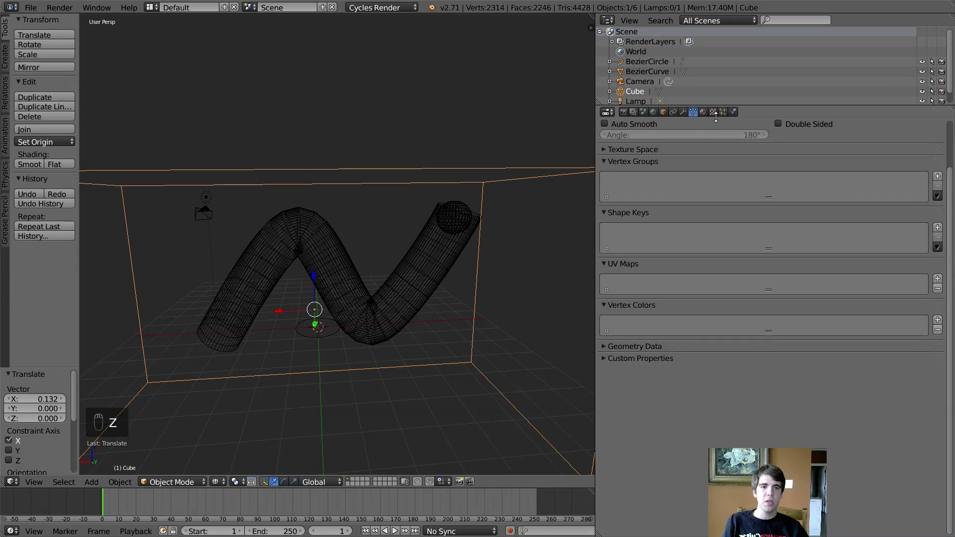
{"action": "left_click", "coordinate": [733, 112]}
{"action": "left_click", "coordinate": [805, 169]}
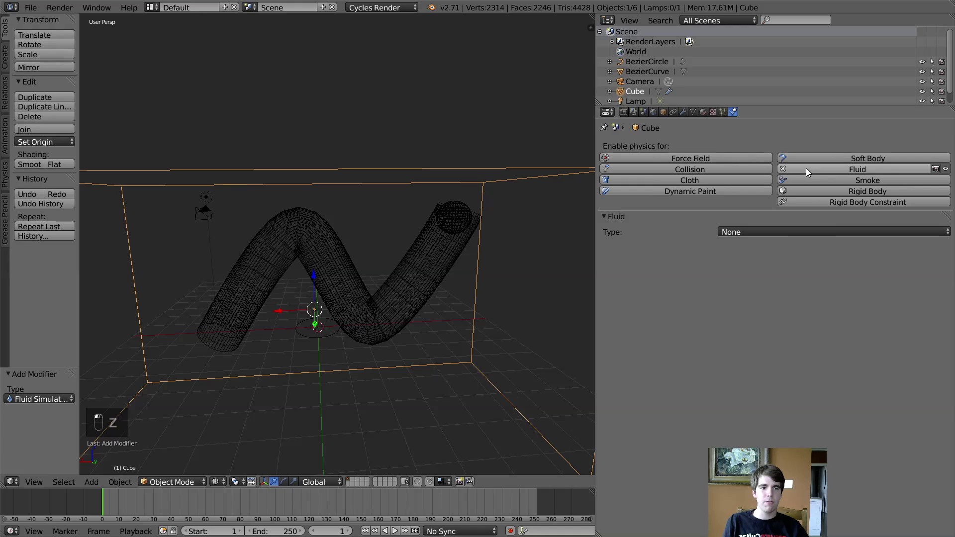
{"action": "left_click", "coordinate": [752, 232]}
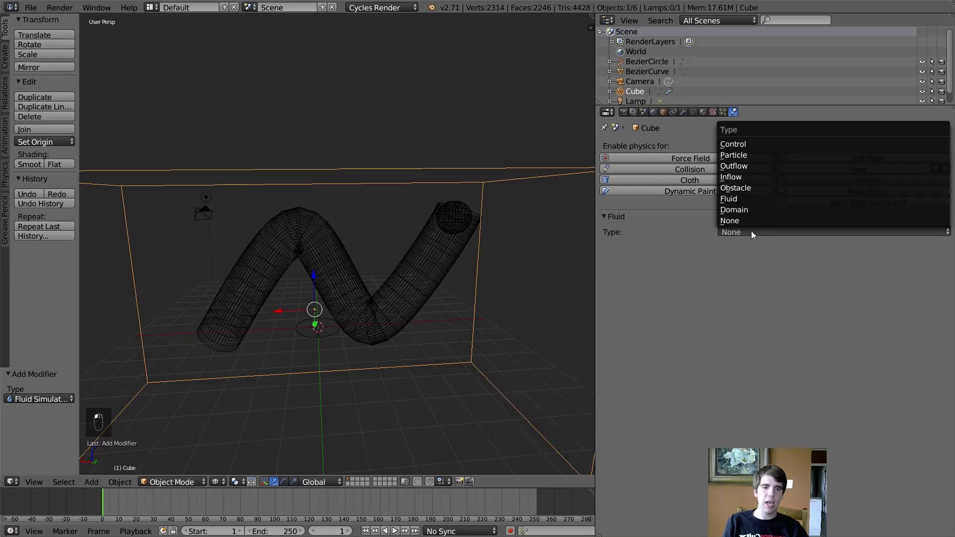
{"action": "left_click", "coordinate": [730, 211]}
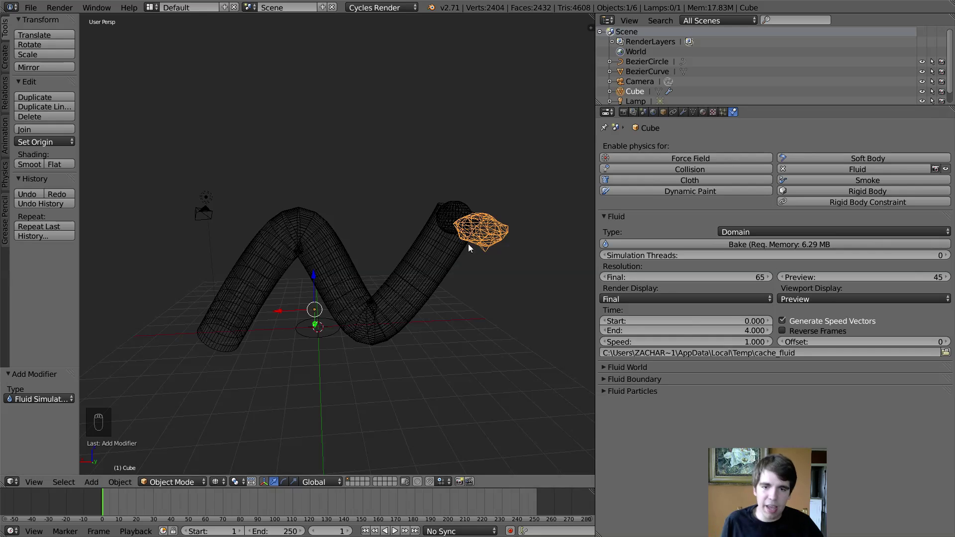
- Set the fluid domain's viewport display to Final and its final resolution to 90
{"action": "scroll", "coordinate": [478, 230], "scroll_direction": "up", "scroll_amount": 1}
{"action": "middle_click_drag", "start_coordinate": [518, 274], "coordinate": [409, 277], "text": "shift"}
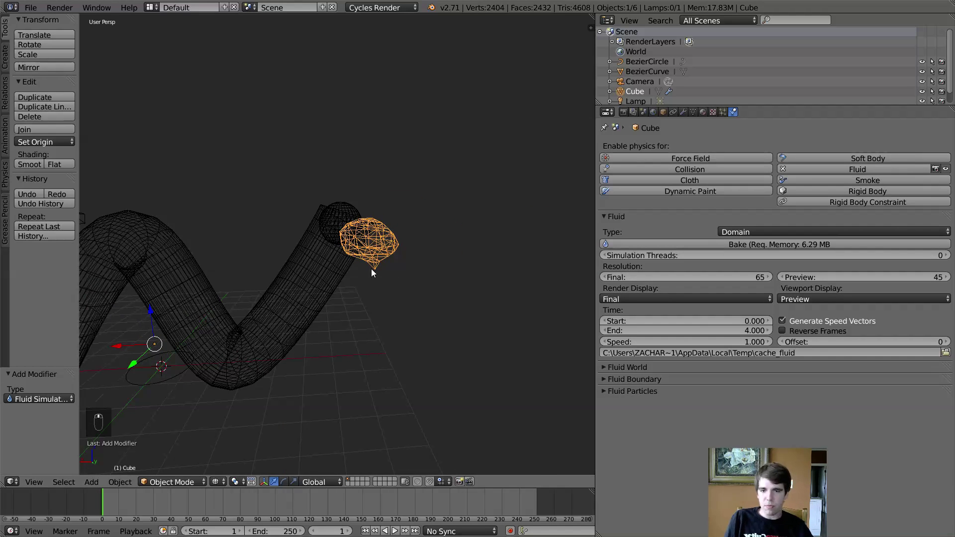
{"action": "scroll", "coordinate": [420, 256], "scroll_direction": "up", "scroll_amount": 6}
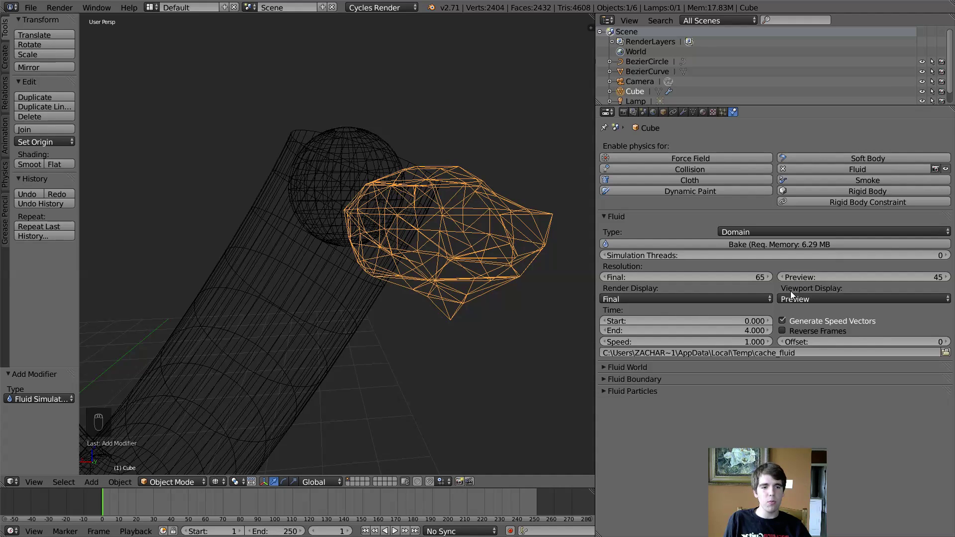
{"action": "left_click", "coordinate": [819, 298]}
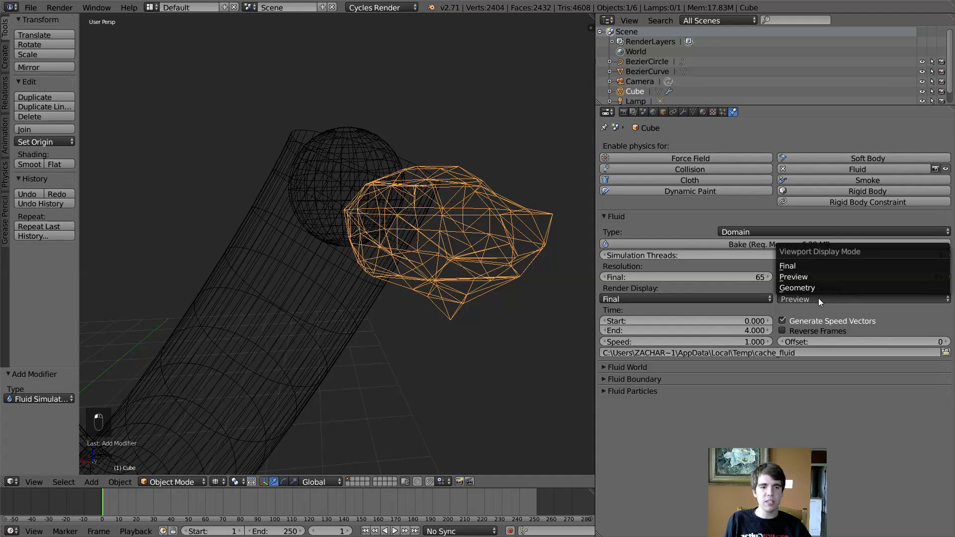
{"action": "left_click", "coordinate": [796, 266]}
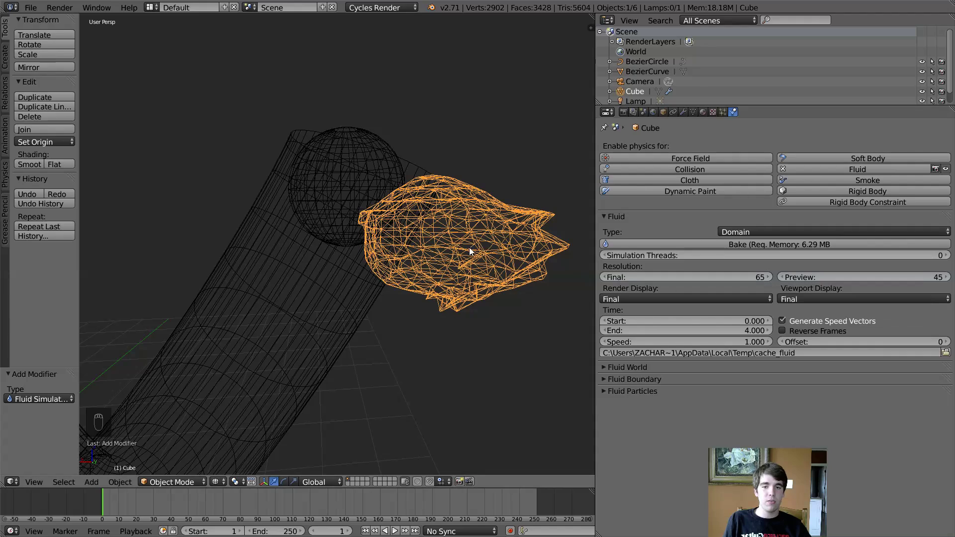
{"action": "left_click", "coordinate": [650, 276]}
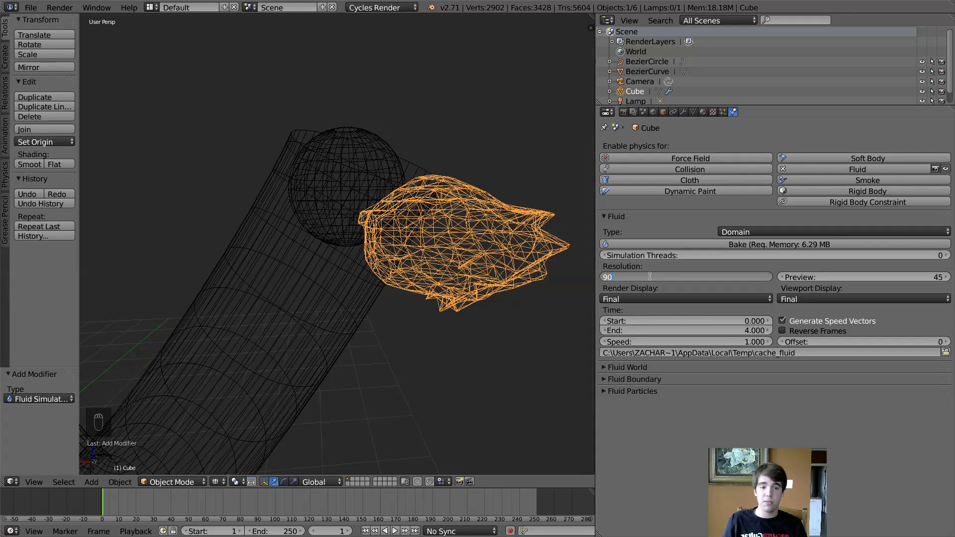
{"action": "key", "text": "Return"}
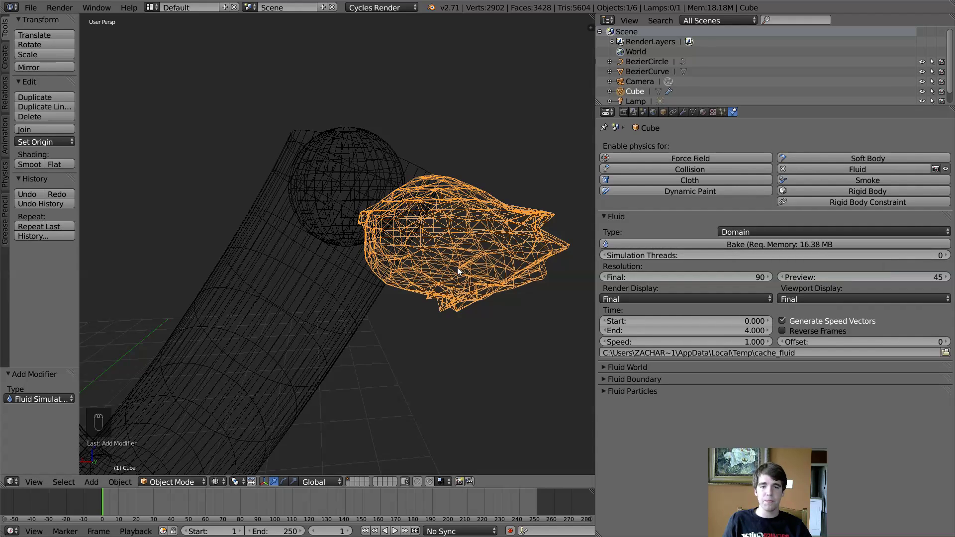
- Enable fluid physics on the sphere in the tube's raised end and set its type to Inflow
{"action": "scroll", "coordinate": [353, 217], "scroll_direction": "down", "scroll_amount": 6}
{"action": "right_click", "coordinate": [344, 206]}
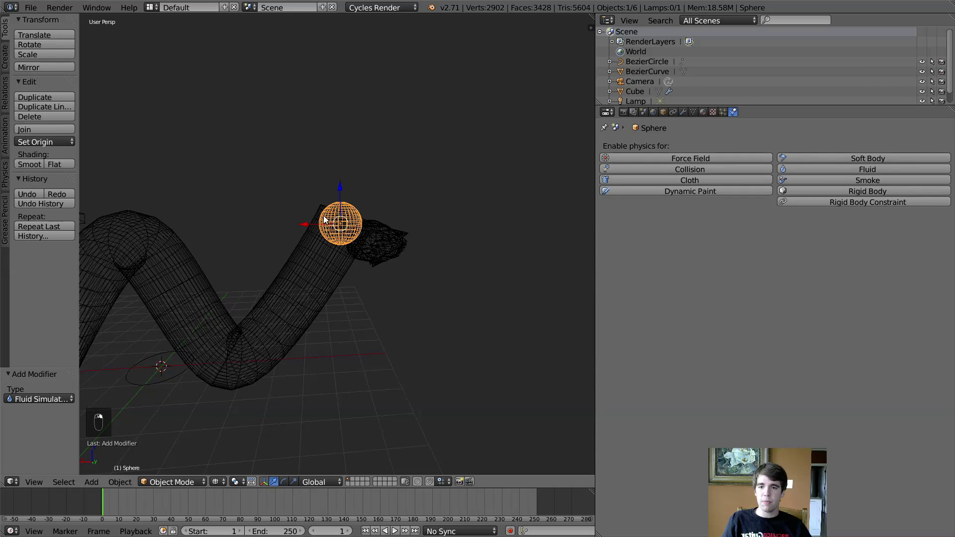
{"action": "left_click", "coordinate": [822, 169]}
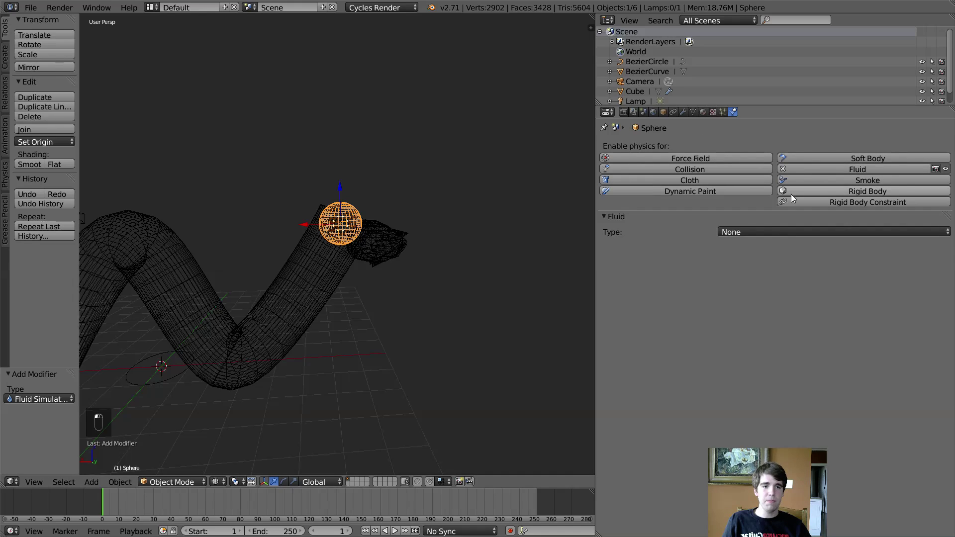
{"action": "left_click", "coordinate": [766, 235]}
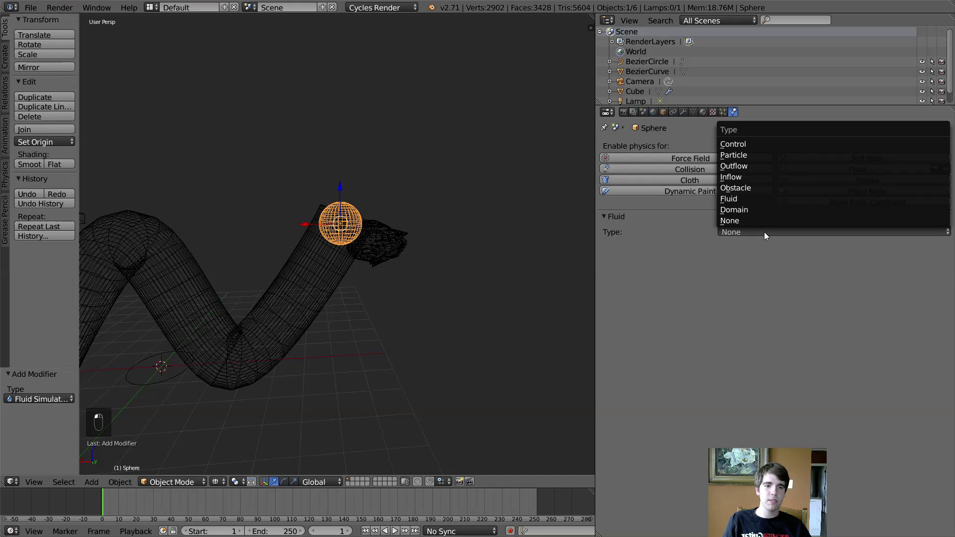
{"action": "left_click", "coordinate": [740, 184]}
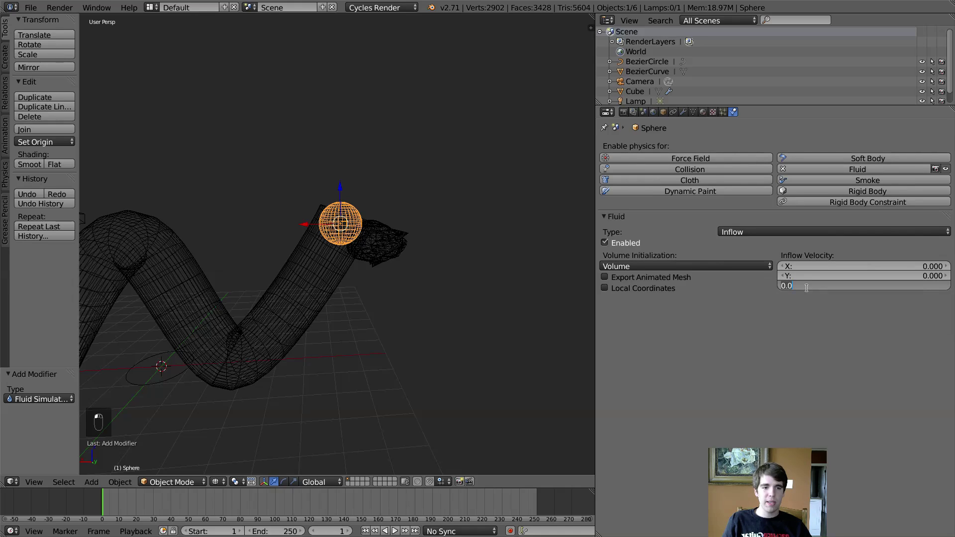
- Set the sphere's inflow velocity along Z to -0.5
{"action": "left_click", "coordinate": [804, 288]}
{"action": "key", "text": "BackSpace"}
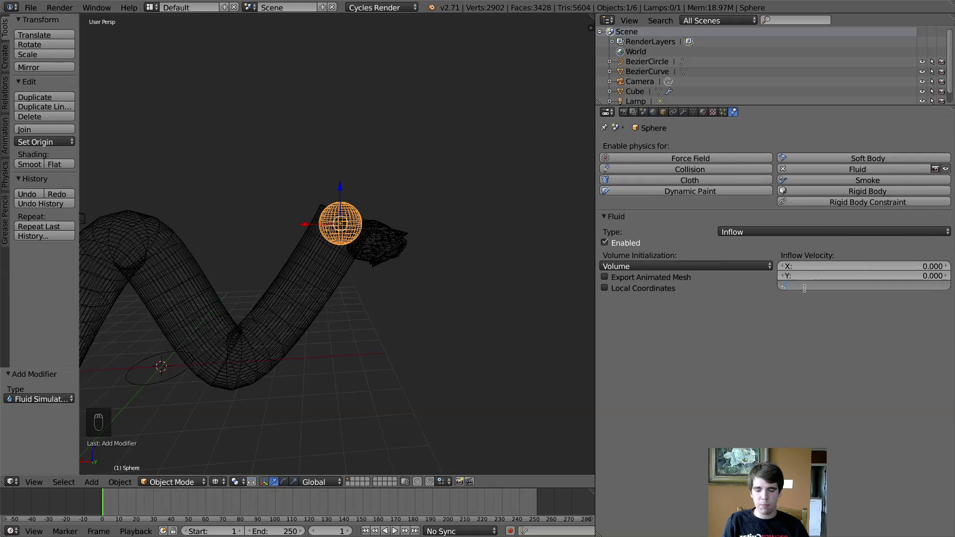
{"action": "type", "text": "-0.5"}
{"action": "key", "text": "Return"}
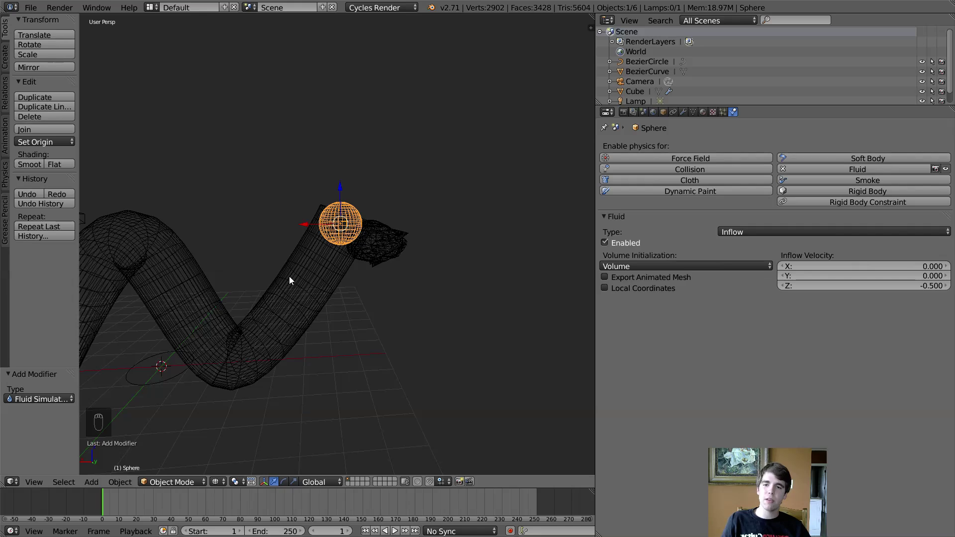
- Enable fluid physics on the bent tube as an Obstacle and set its volume initialization to Shell
{"action": "middle_click_drag", "start_coordinate": [290, 281], "coordinate": [360, 253], "text": "shift"}
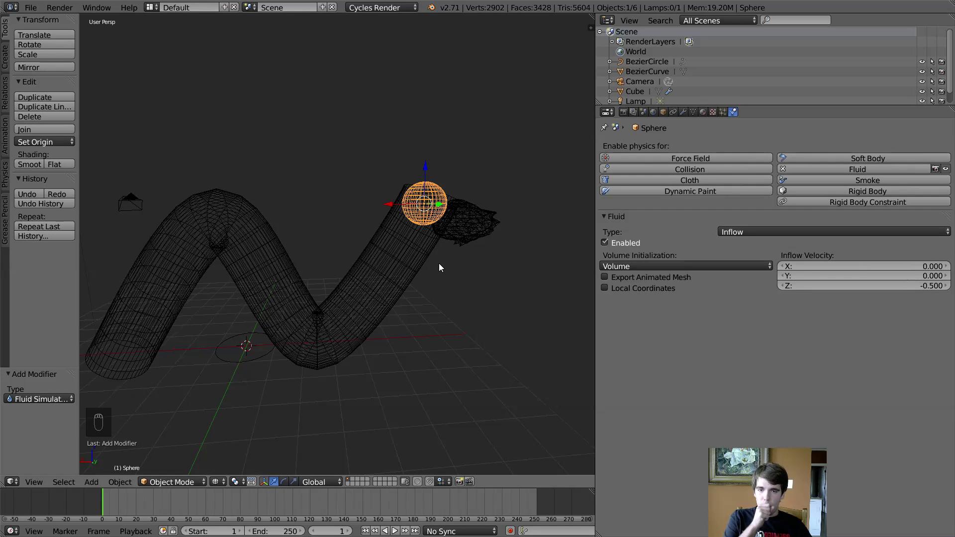
{"action": "right_click", "coordinate": [392, 257]}
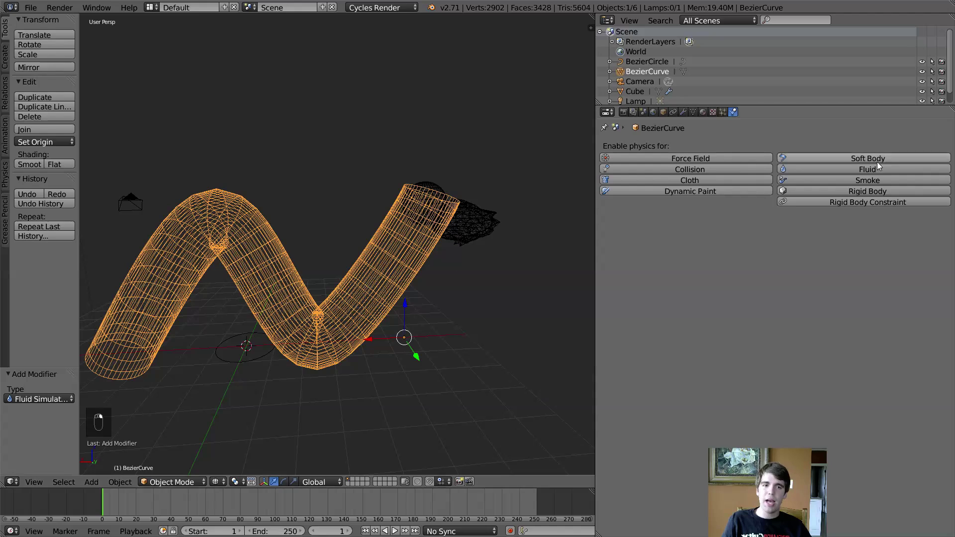
{"action": "left_click", "coordinate": [842, 170]}
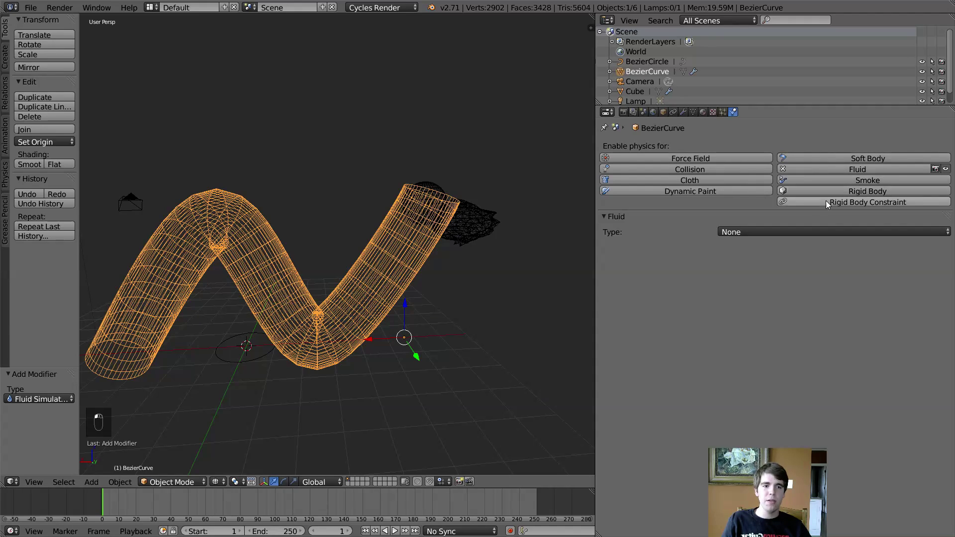
{"action": "left_click", "coordinate": [725, 232]}
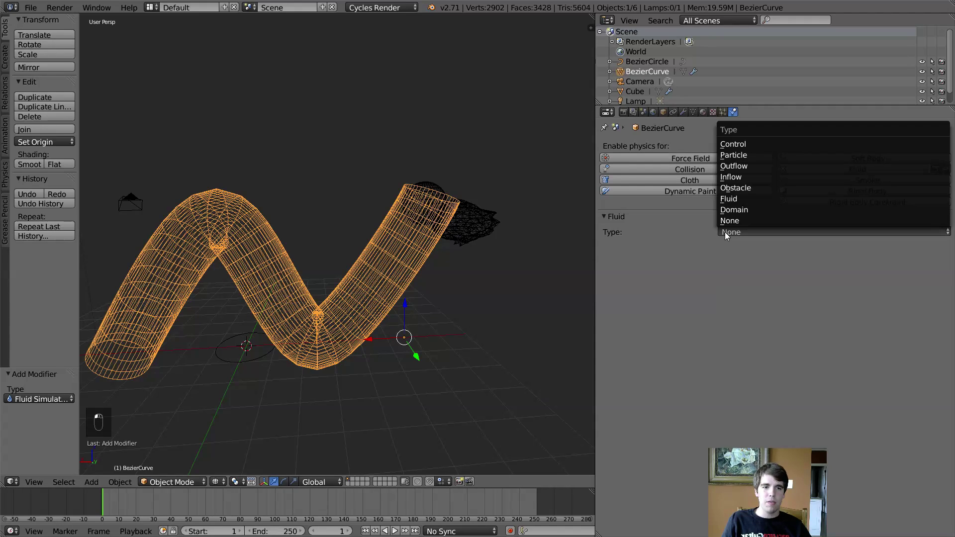
{"action": "left_click", "coordinate": [757, 187]}
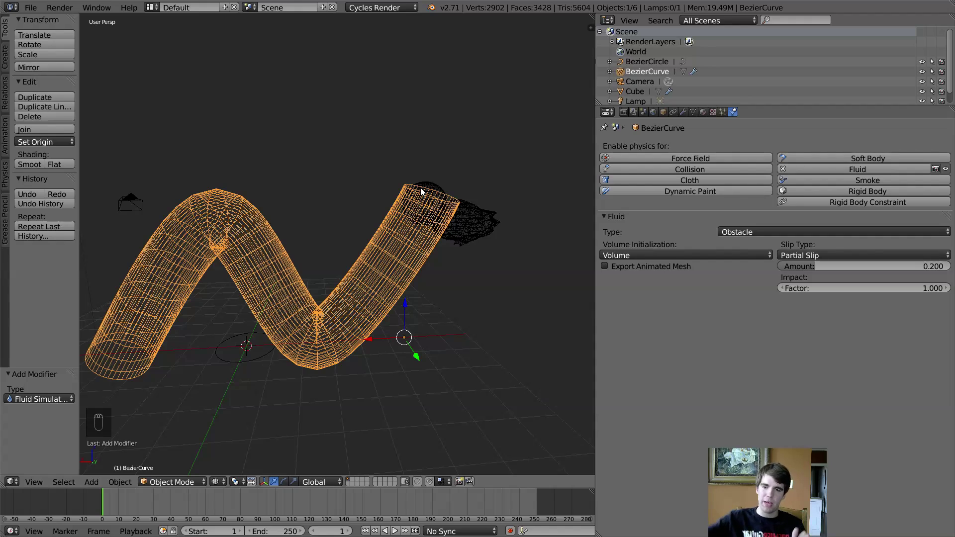
{"action": "left_click", "coordinate": [645, 253]}
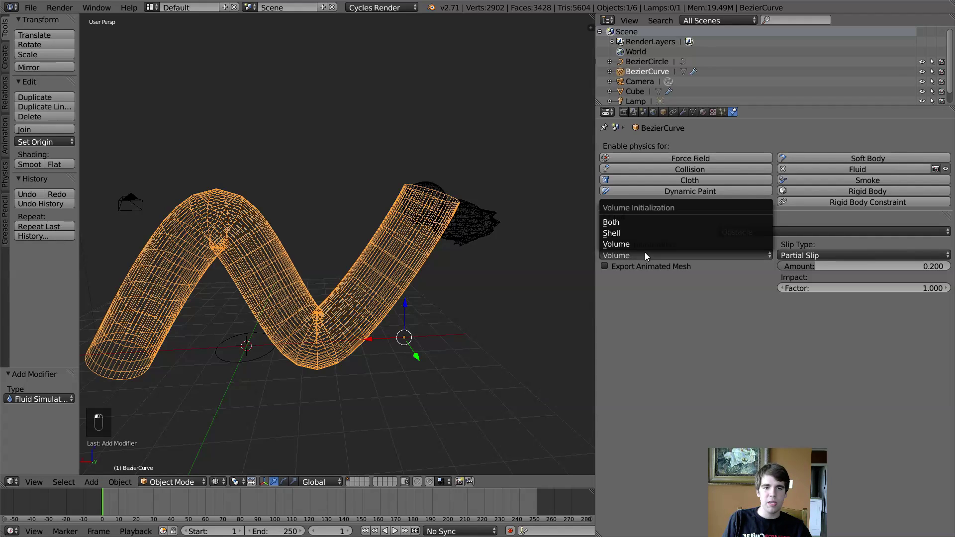
{"action": "left_click", "coordinate": [622, 231]}
- Select the fluid domain object and start baking the simulation
{"action": "middle_click_drag", "start_coordinate": [310, 337], "coordinate": [317, 355]}
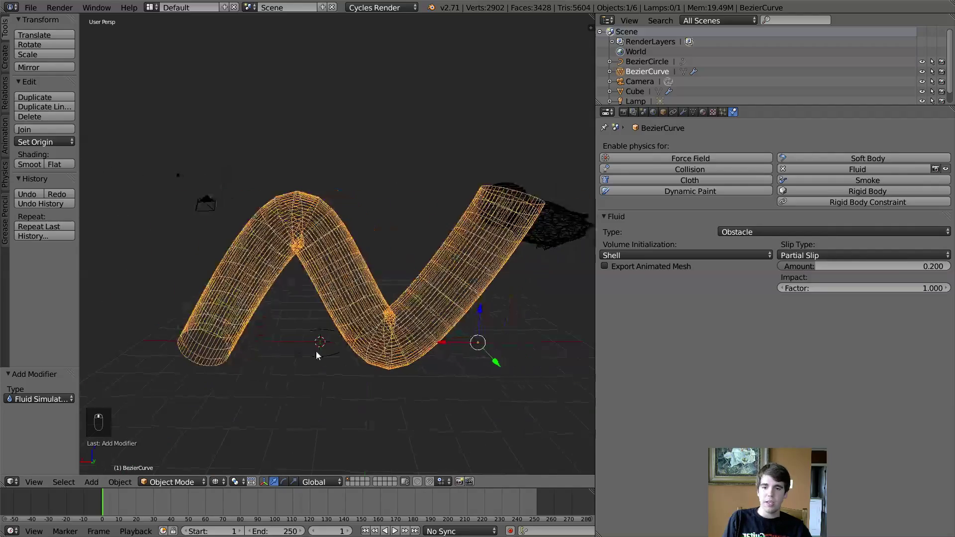
{"action": "scroll", "coordinate": [560, 221], "scroll_direction": "up", "scroll_amount": 2}
{"action": "right_click", "coordinate": [560, 221]}
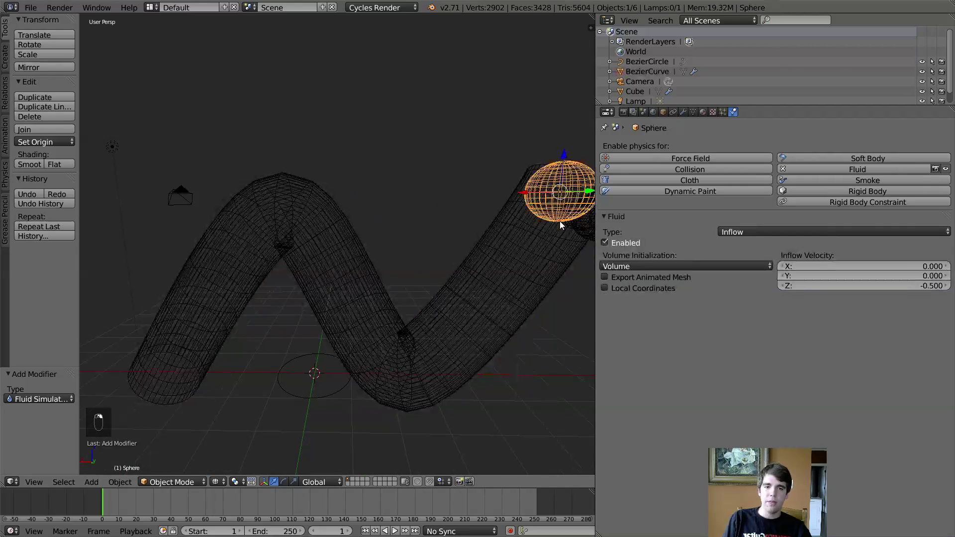
{"action": "scroll", "coordinate": [560, 221], "scroll_direction": "down", "scroll_amount": 3}
{"action": "right_click", "coordinate": [496, 224]}
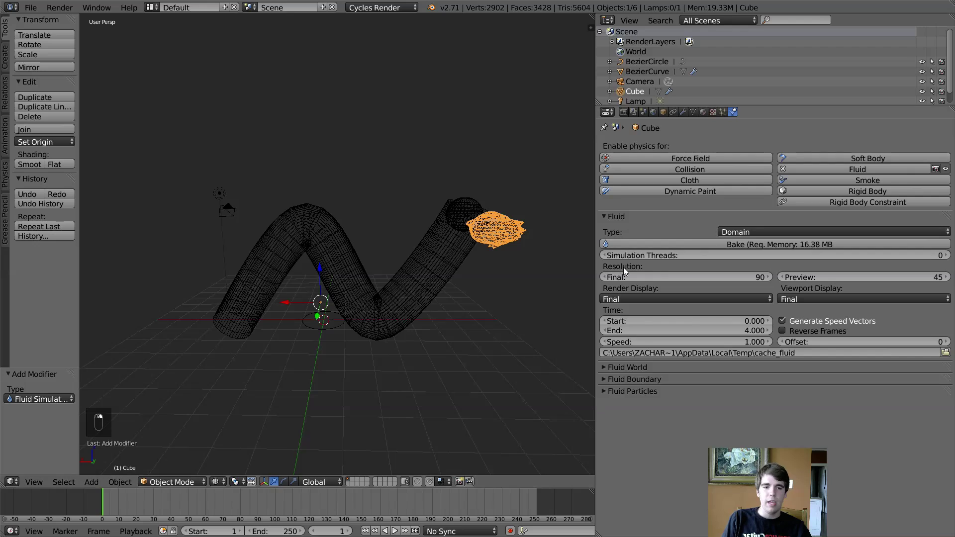
{"action": "left_click", "coordinate": [717, 246]}
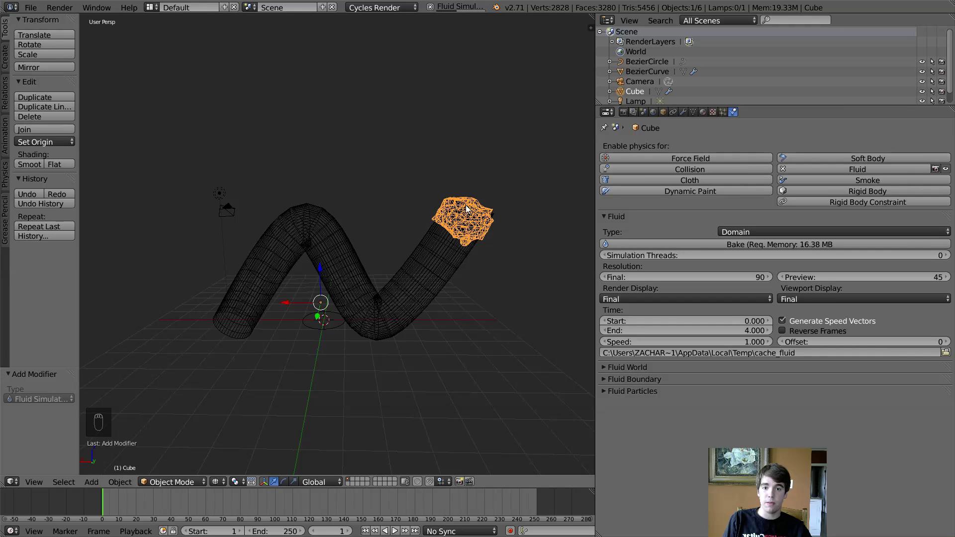
- Give the bent tube a new material with a Glass BSDF surface and show the material preview
{"action": "scroll", "coordinate": [444, 235], "scroll_direction": "up", "scroll_amount": 2}
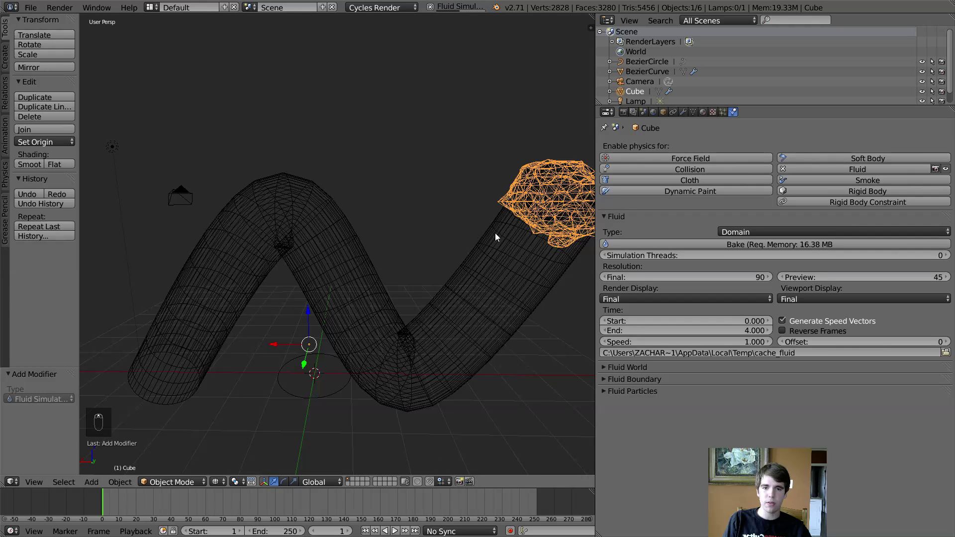
{"action": "middle_click_drag", "start_coordinate": [495, 233], "coordinate": [458, 233]}
{"action": "right_click", "coordinate": [458, 234]}
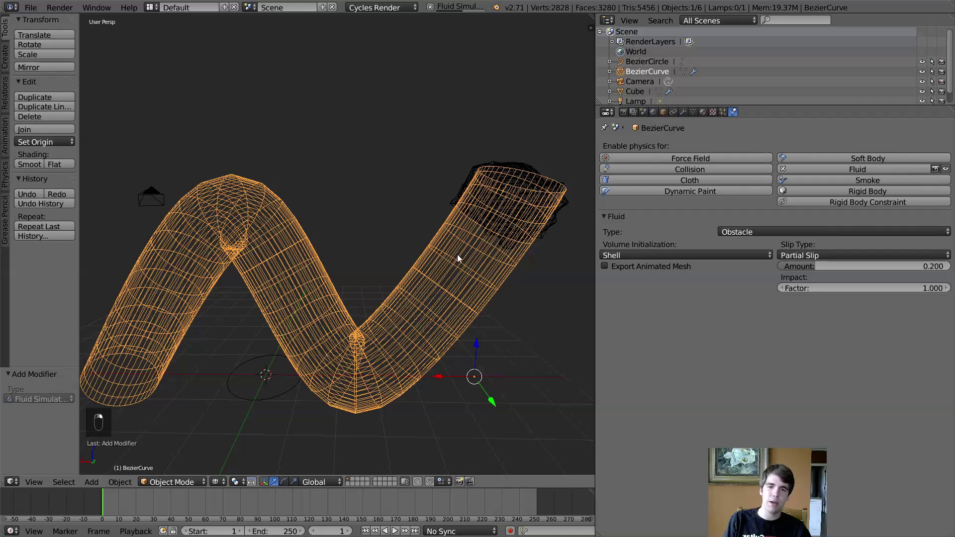
{"action": "left_click", "coordinate": [703, 113]}
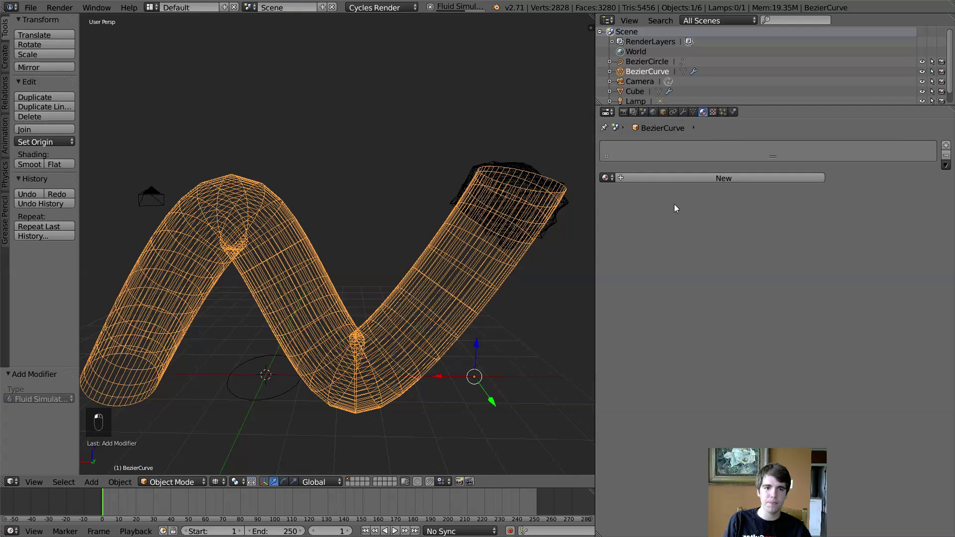
{"action": "left_click", "coordinate": [628, 181]}
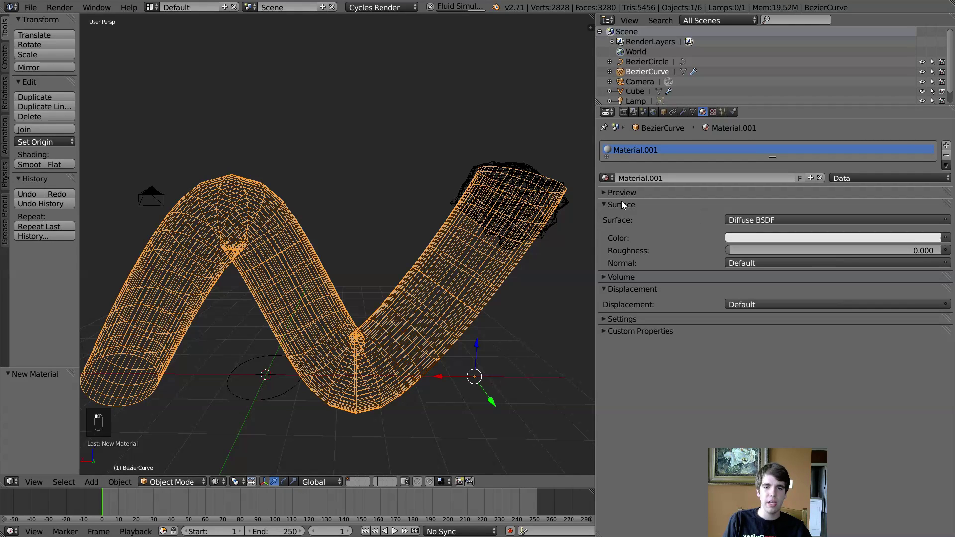
{"action": "left_click", "coordinate": [619, 193]}
{"action": "left_click", "coordinate": [750, 288]}
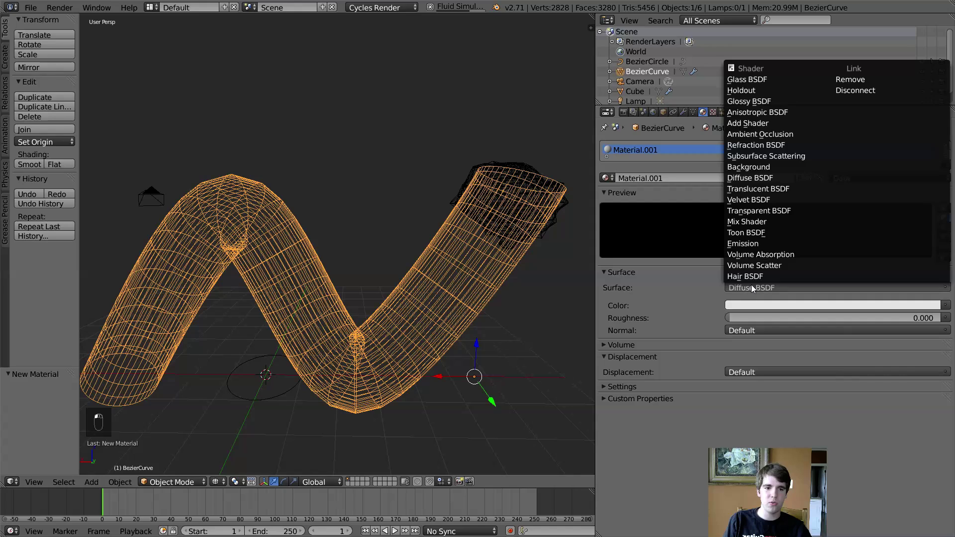
{"action": "left_click", "coordinate": [746, 79]}
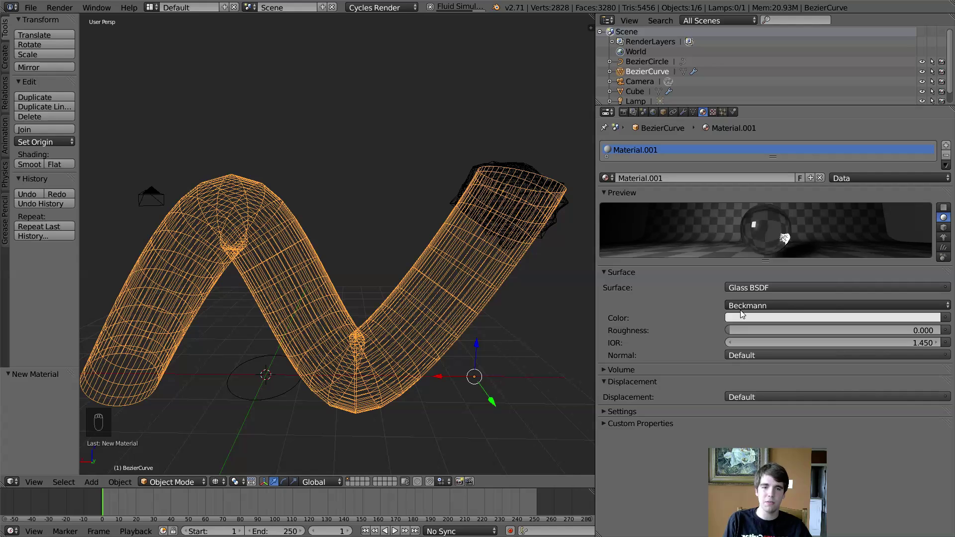
{"action": "scroll", "coordinate": [535, 312], "scroll_direction": "down", "scroll_amount": 2}
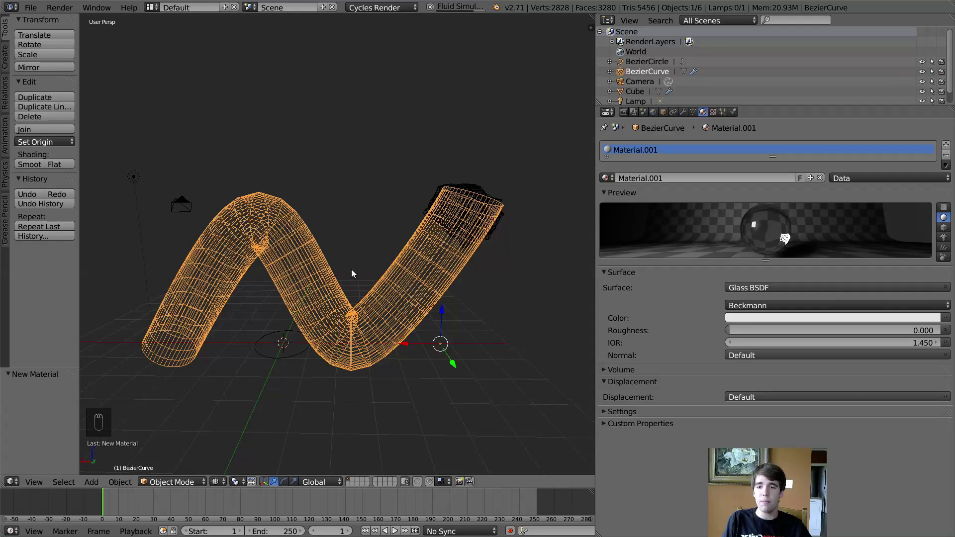
{"action": "scroll", "coordinate": [351, 274], "scroll_direction": "up", "scroll_amount": 2}
{"action": "scroll", "coordinate": [331, 285], "scroll_direction": "down", "scroll_amount": 2}
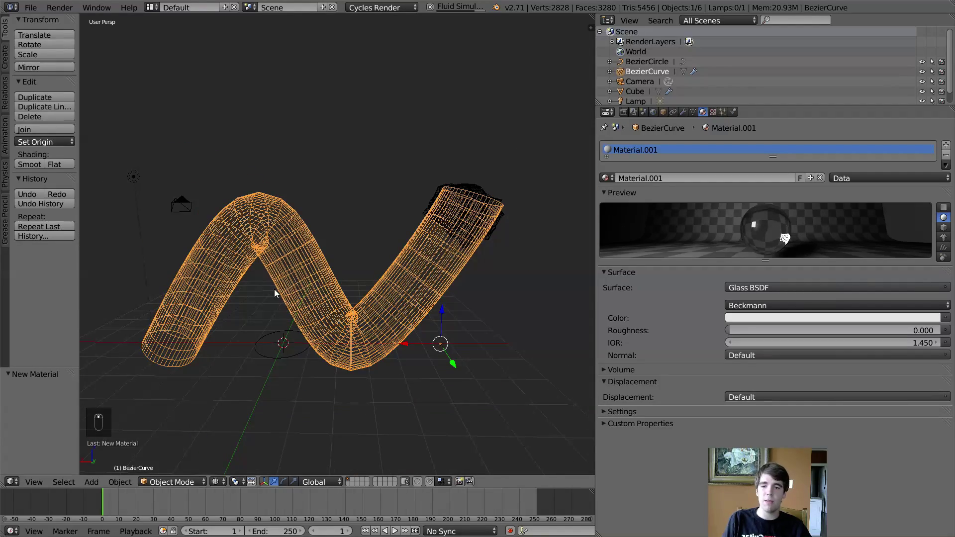
{"action": "middle_click_drag", "start_coordinate": [275, 292], "coordinate": [318, 292]}
{"action": "scroll", "coordinate": [294, 299], "scroll_direction": "down", "scroll_amount": 5}
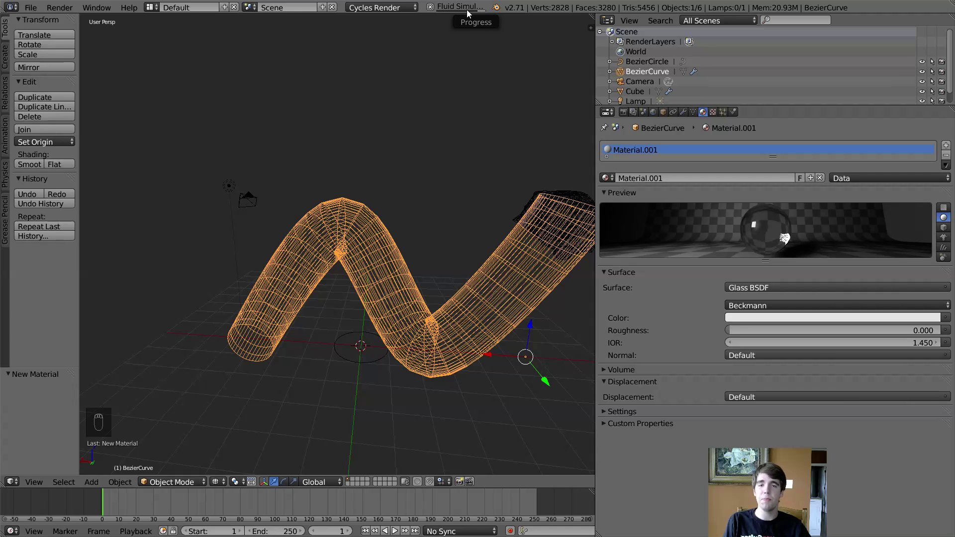
- Enable nodes for the world surface and set its Background color to pure white
{"action": "left_click", "coordinate": [693, 113]}
{"action": "left_click", "coordinate": [684, 112]}
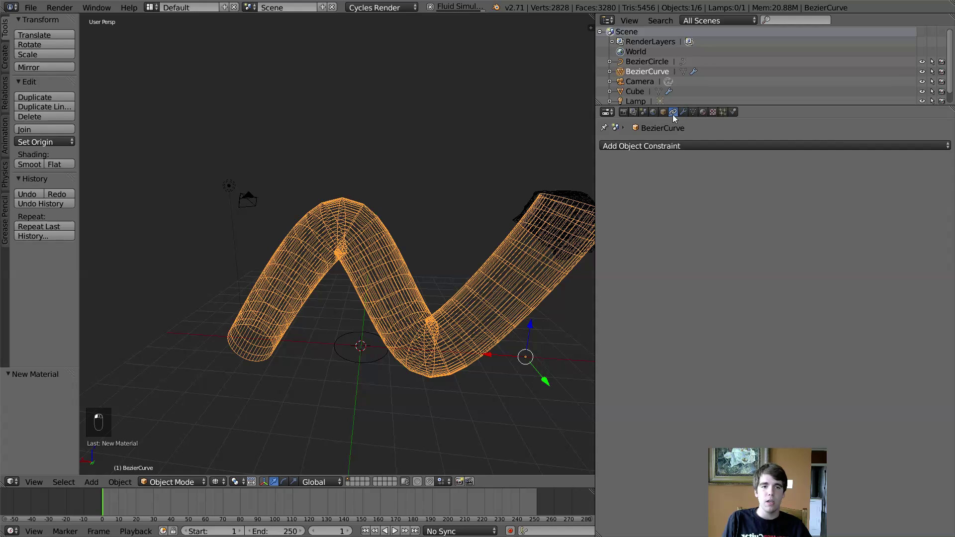
{"action": "left_click", "coordinate": [673, 112]}
{"action": "left_click", "coordinate": [662, 114]}
{"action": "left_click", "coordinate": [634, 112]}
{"action": "left_click", "coordinate": [653, 114]}
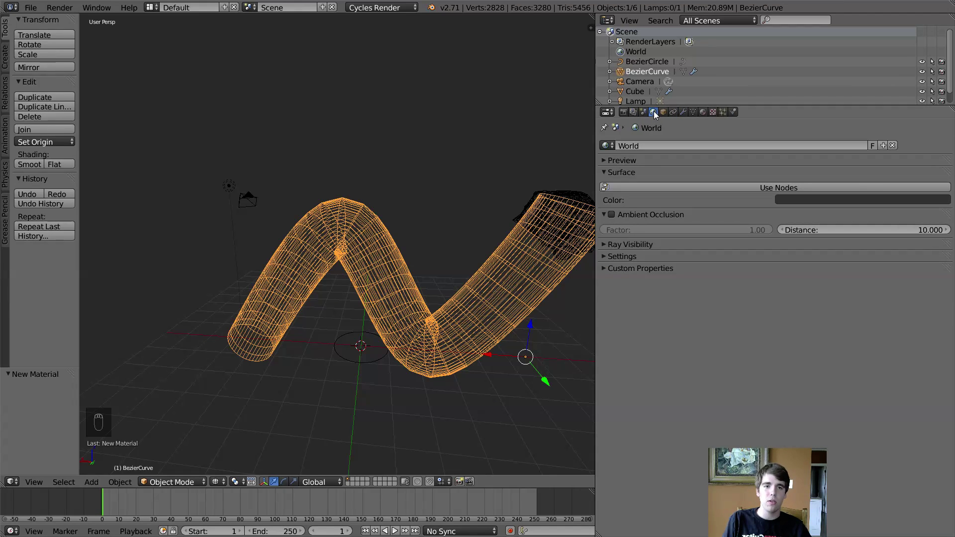
{"action": "left_click", "coordinate": [610, 160]}
{"action": "left_click", "coordinate": [721, 255]}
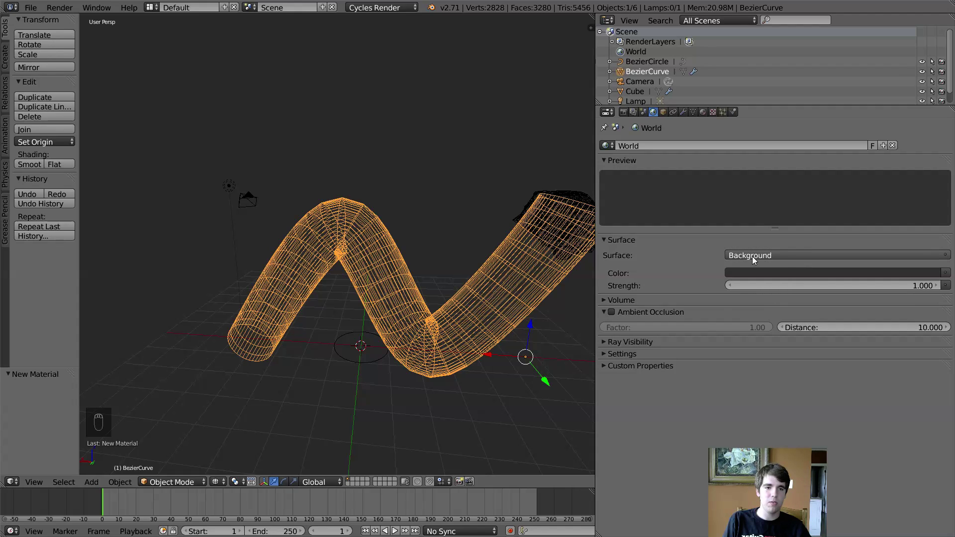
{"action": "left_click", "coordinate": [891, 273]}
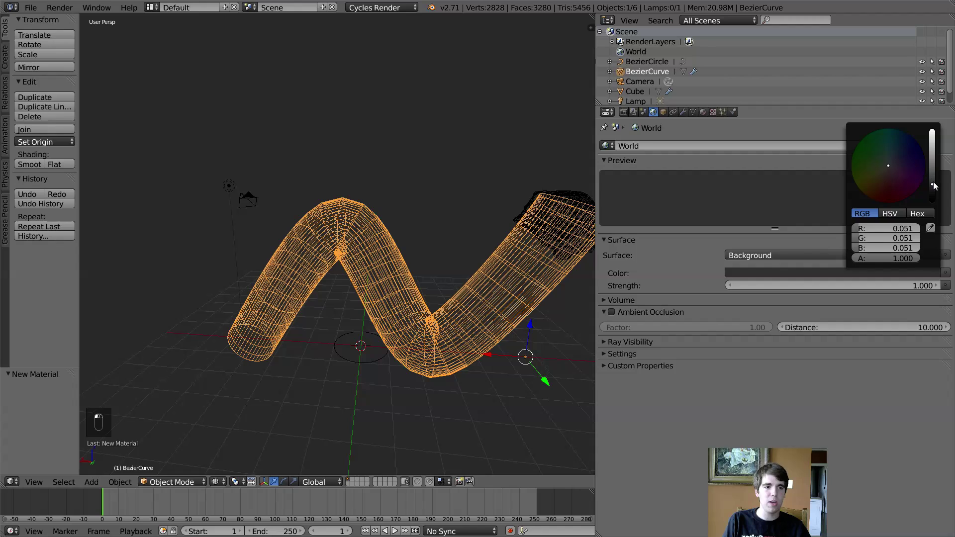
{"action": "left_click_drag", "start_coordinate": [931, 185], "coordinate": [932, 131]}
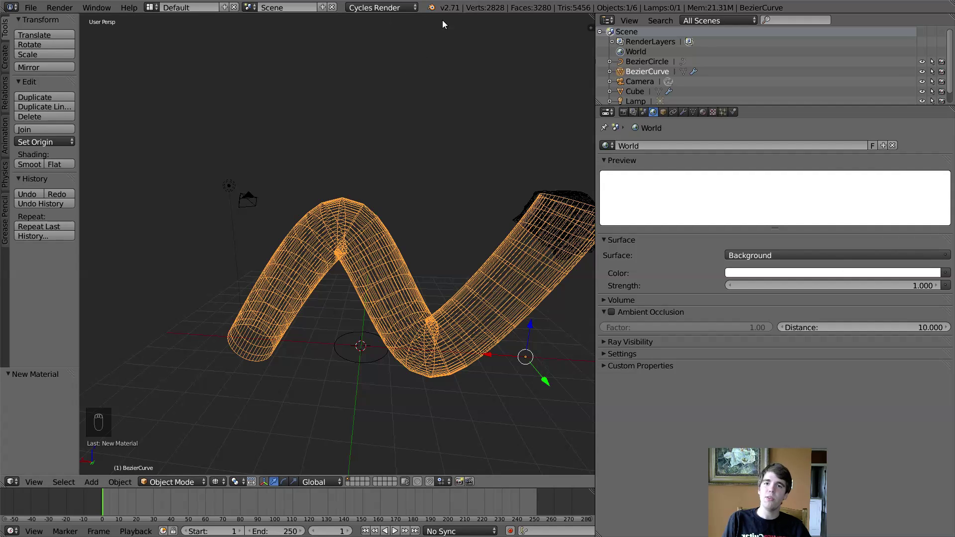
- Select the fluid domain object and inspect the baked fluid at frame 110 in solid shading
{"action": "scroll", "coordinate": [472, 183], "scroll_direction": "down", "scroll_amount": 2}
{"action": "middle_click_drag", "start_coordinate": [471, 183], "coordinate": [449, 245]}
{"action": "right_click", "coordinate": [450, 245]}
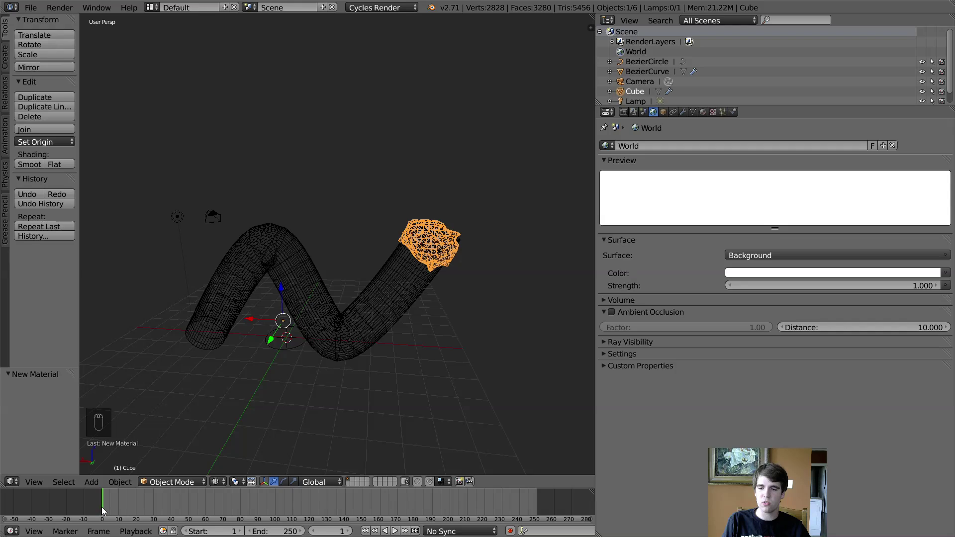
{"action": "left_click_drag", "start_coordinate": [101, 506], "coordinate": [293, 510]}
{"action": "scroll", "coordinate": [256, 360], "scroll_direction": "up", "scroll_amount": 3}
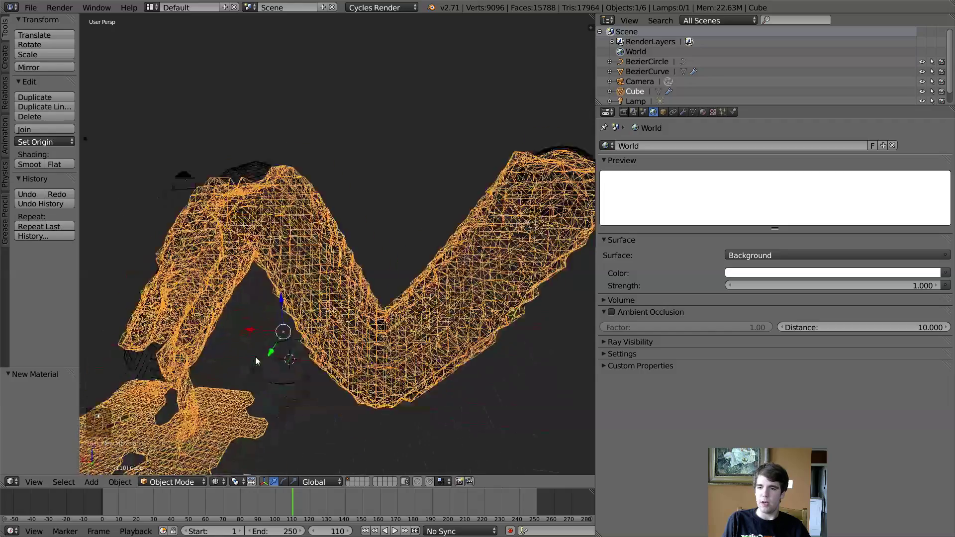
{"action": "scroll", "coordinate": [275, 330], "scroll_direction": "down", "scroll_amount": 2}
{"action": "key", "text": "z"}
{"action": "scroll", "coordinate": [286, 320], "scroll_direction": "down", "scroll_amount": 3}
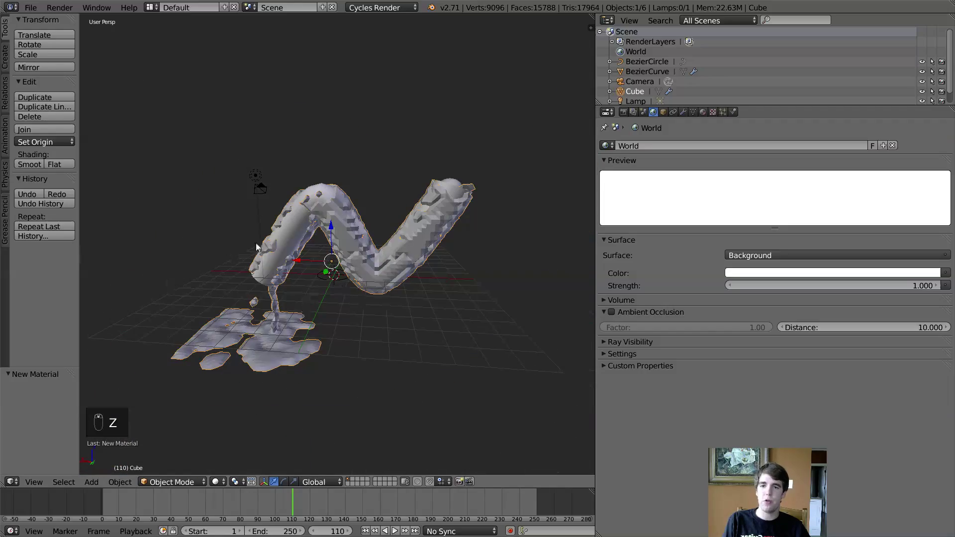
{"action": "scroll", "coordinate": [389, 315], "scroll_direction": "up", "scroll_amount": 3}
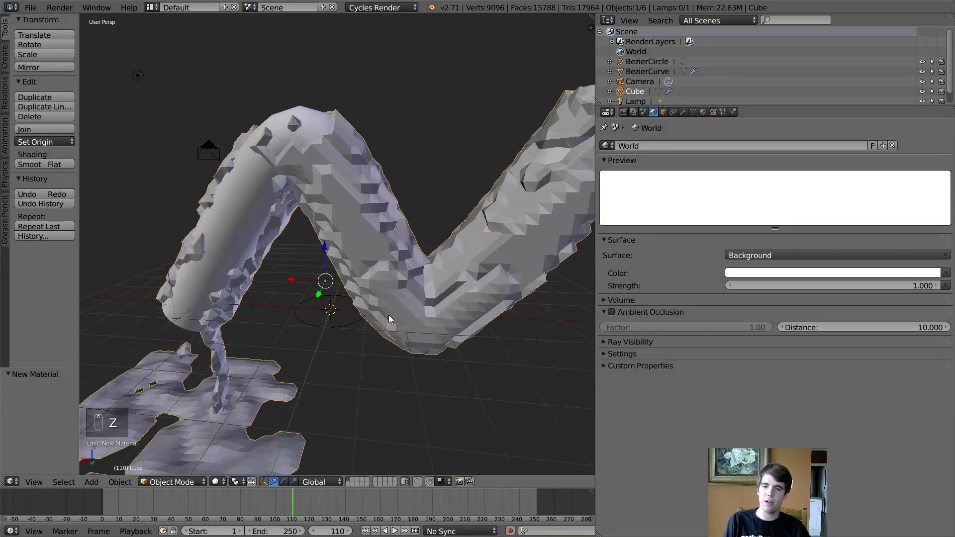
{"action": "scroll", "coordinate": [389, 315], "scroll_direction": "down", "scroll_amount": 3}
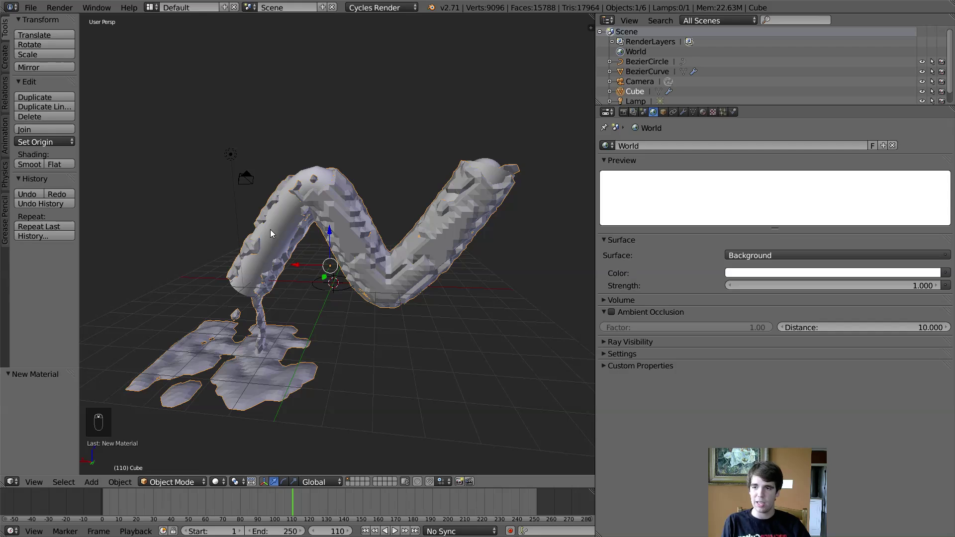
- Shade the fluid mesh smooth and add a Smooth modifier with Factor 1 and Repeat 4
{"action": "left_click", "coordinate": [29, 165]}
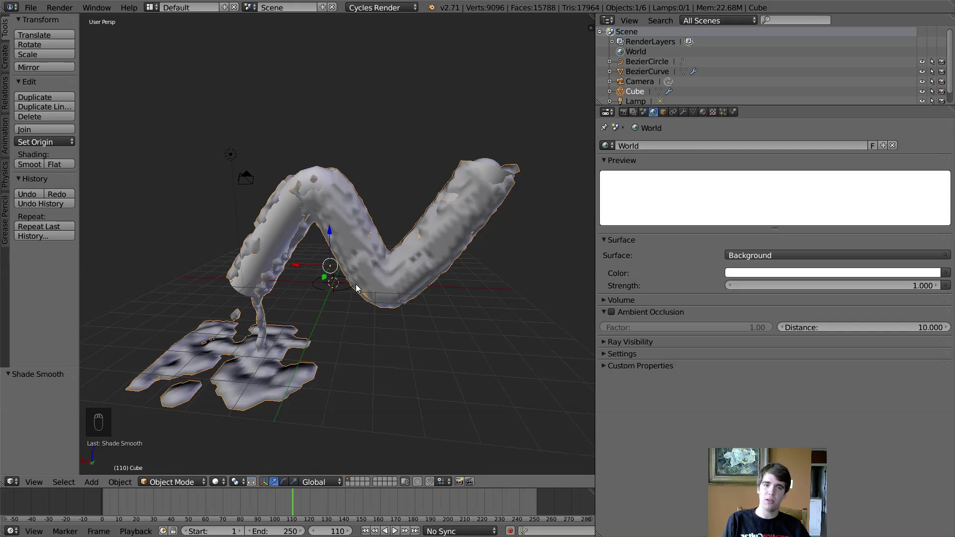
{"action": "left_click", "coordinate": [683, 112]}
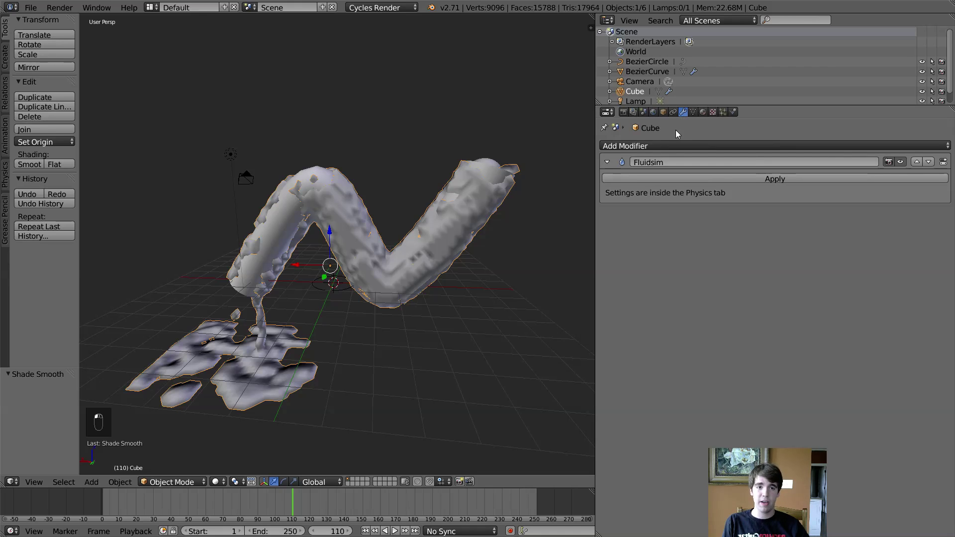
{"action": "left_click", "coordinate": [635, 146]}
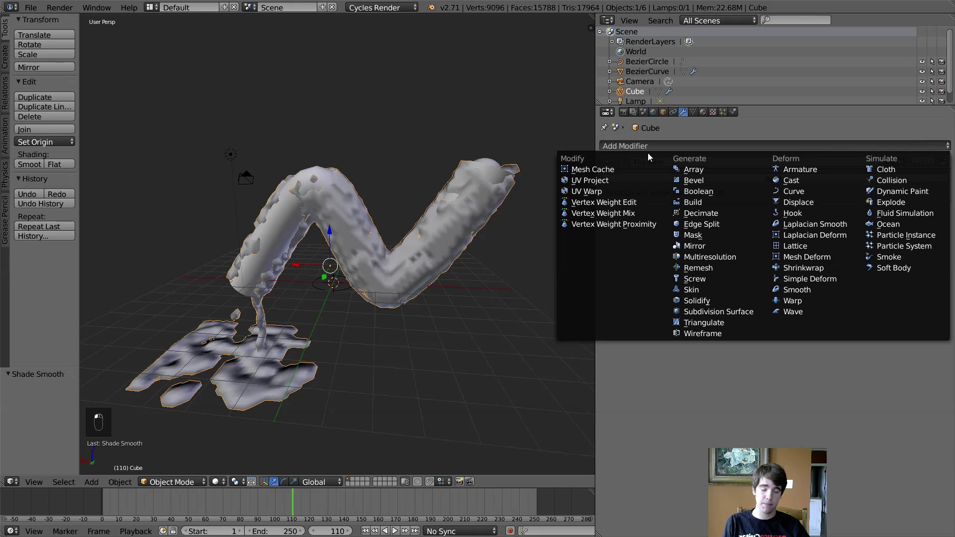
{"action": "left_click", "coordinate": [789, 289]}
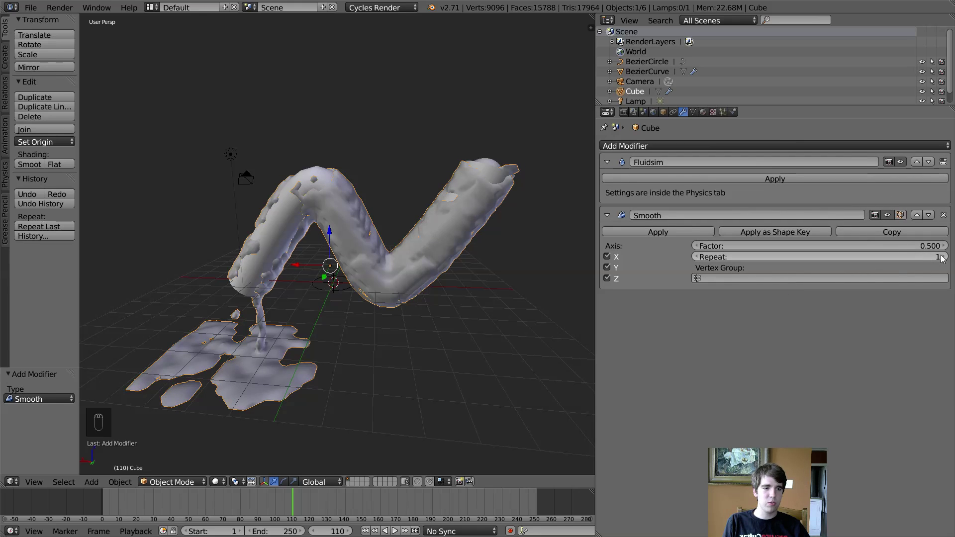
{"action": "left_click", "coordinate": [942, 256]}
{"action": "left_click", "coordinate": [942, 257]}
{"action": "left_click", "coordinate": [942, 257]}
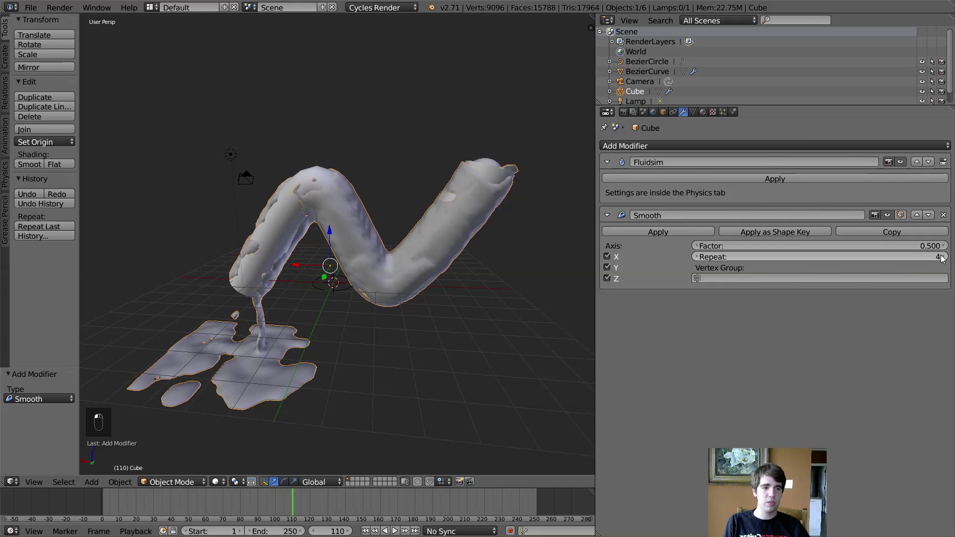
{"action": "left_click", "coordinate": [875, 245]}
{"action": "key", "text": "BackSpace"}
{"action": "type", "text": "1"}
{"action": "key", "text": "Return"}
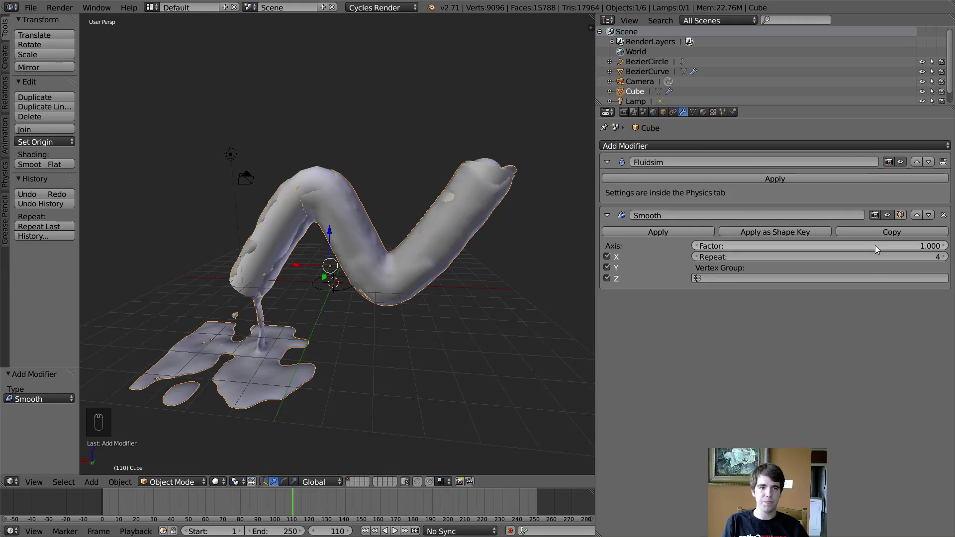
- Examine the smoothed fluid in wireframe at frame 121, and return to frame 1 in solid shading
{"action": "key", "text": "z"}
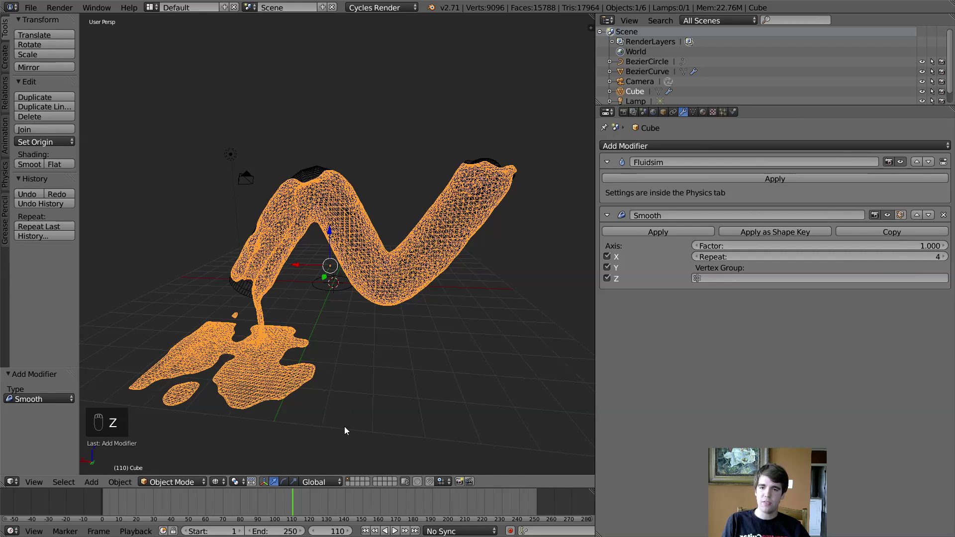
{"action": "mouse_move", "coordinate": [294, 497]}
{"action": "left_mouse_down"}
{"action": "mouse_move", "coordinate": [185, 491]}
{"action": "mouse_move", "coordinate": [116, 521]}
{"action": "mouse_move", "coordinate": [312, 504]}
{"action": "left_mouse_up"}
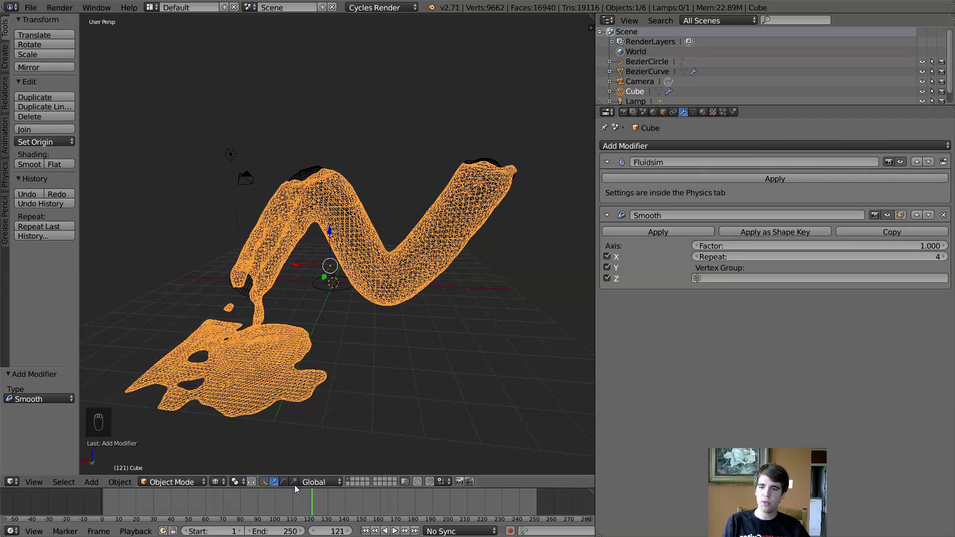
{"action": "middle_click_drag", "start_coordinate": [288, 410], "coordinate": [162, 405]}
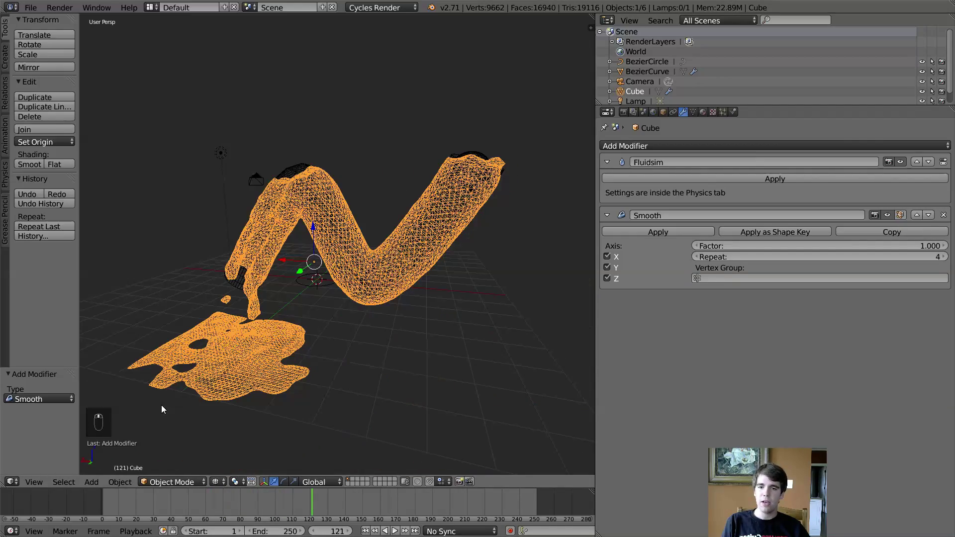
{"action": "left_click", "coordinate": [366, 531]}
{"action": "scroll", "coordinate": [264, 392], "scroll_direction": "up", "scroll_amount": 3}
{"action": "key", "text": "z"}
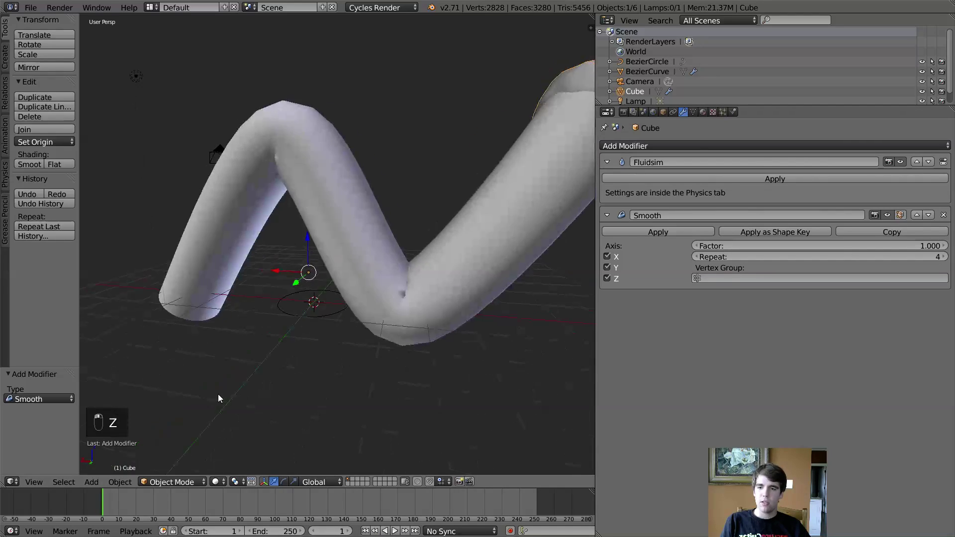
{"action": "middle_click_drag", "start_coordinate": [218, 395], "coordinate": [292, 375]}
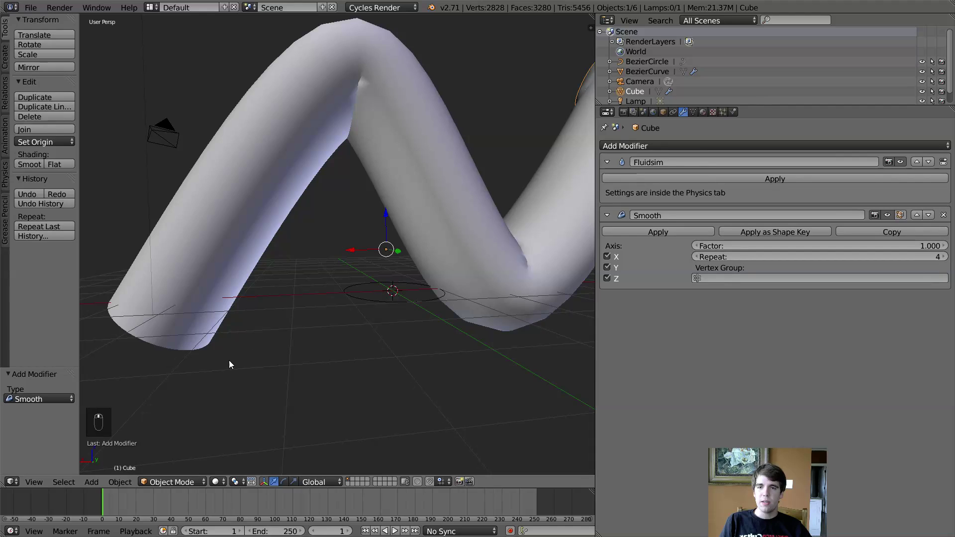
{"action": "scroll", "coordinate": [251, 347], "scroll_direction": "down", "scroll_amount": 4}
{"action": "scroll", "coordinate": [276, 304], "scroll_direction": "up", "scroll_amount": 1}
- Add a Solidify modifier to the bent tube and set its thickness to -0.2440
{"action": "right_click", "coordinate": [261, 229]}
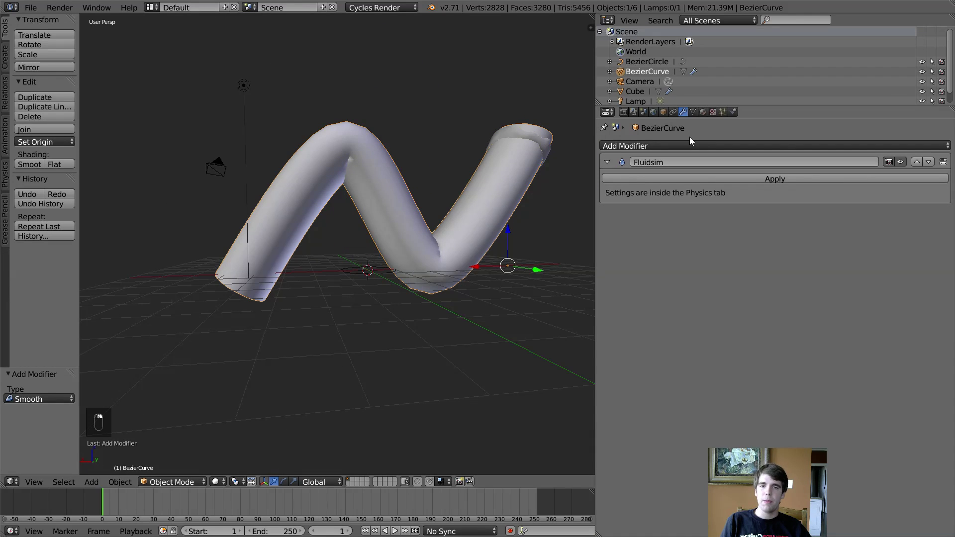
{"action": "left_click", "coordinate": [660, 146]}
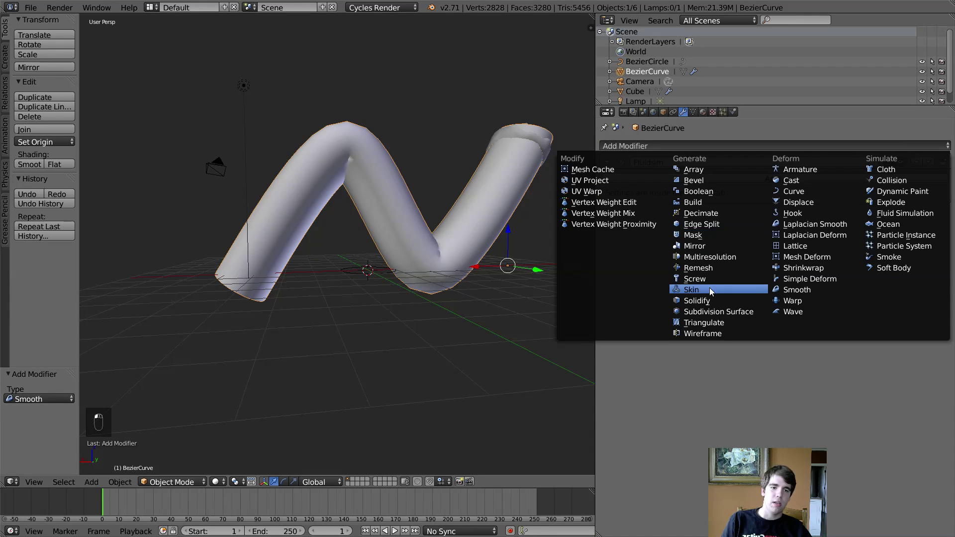
{"action": "left_click", "coordinate": [696, 301]}
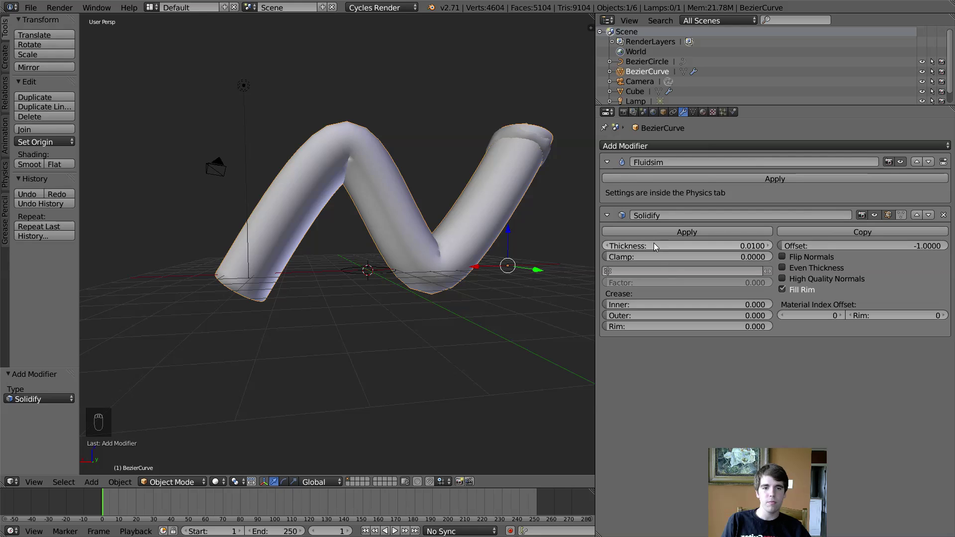
{"action": "left_click_drag", "start_coordinate": [654, 246], "coordinate": [712, 246]}
{"action": "middle_click_drag", "start_coordinate": [267, 356], "coordinate": [428, 298]}
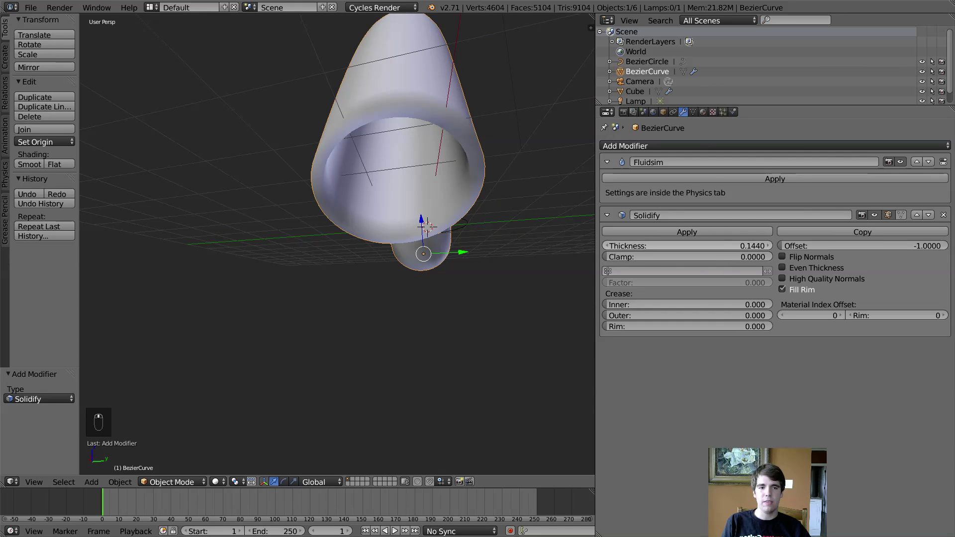
{"action": "left_click_drag", "start_coordinate": [727, 248], "coordinate": [577, 249]}
{"action": "scroll", "coordinate": [497, 303], "scroll_direction": "down", "scroll_amount": 5}
{"action": "middle_click_drag", "start_coordinate": [496, 303], "coordinate": [351, 360]}
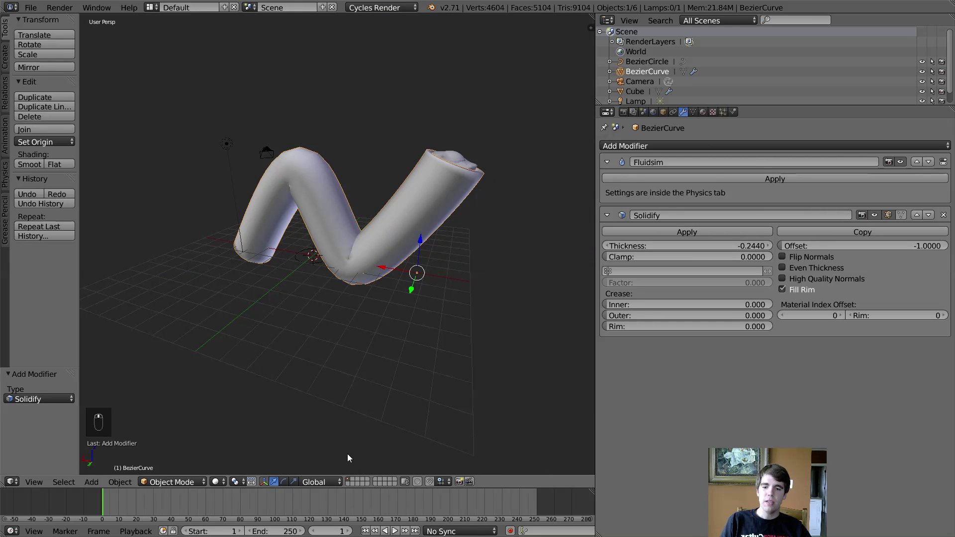
- Switch to wireframe, advance the simulation to frame 68 and examine the thickened tube from several sides
{"action": "key", "text": "z"}
{"action": "middle_click_drag", "start_coordinate": [340, 437], "coordinate": [363, 410]}
{"action": "left_click", "coordinate": [138, 508]}
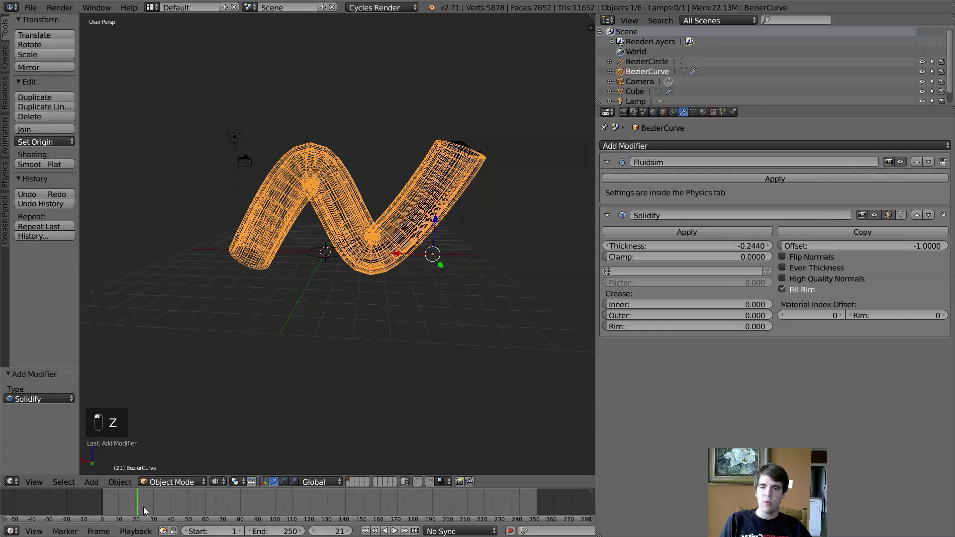
{"action": "left_click_drag", "start_coordinate": [143, 506], "coordinate": [219, 520]}
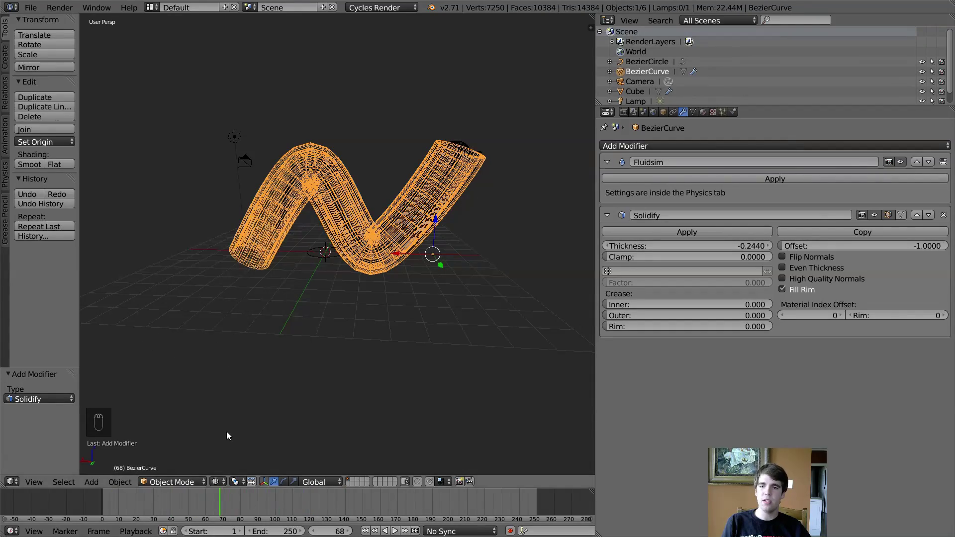
{"action": "scroll", "coordinate": [237, 402], "scroll_direction": "up", "scroll_amount": 4}
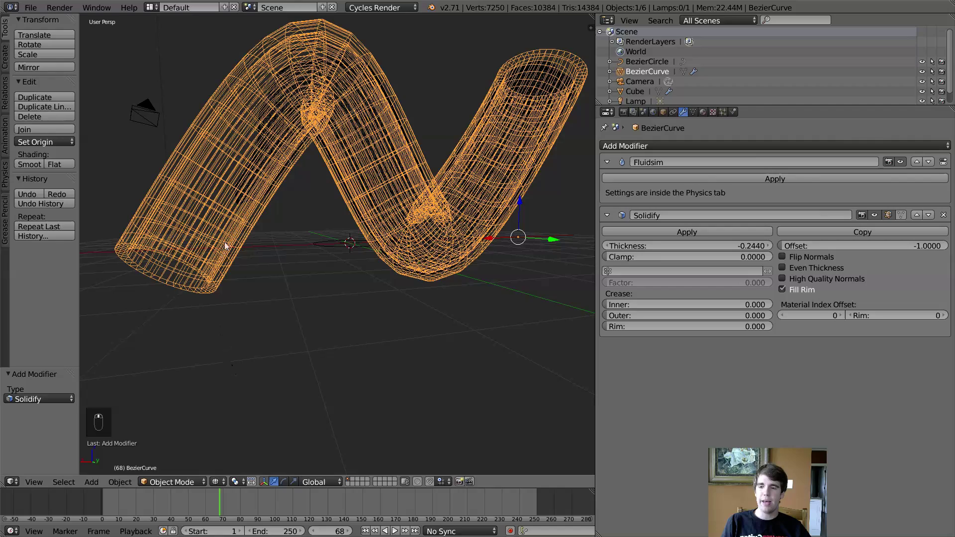
{"action": "scroll", "coordinate": [225, 246], "scroll_direction": "down", "scroll_amount": 3}
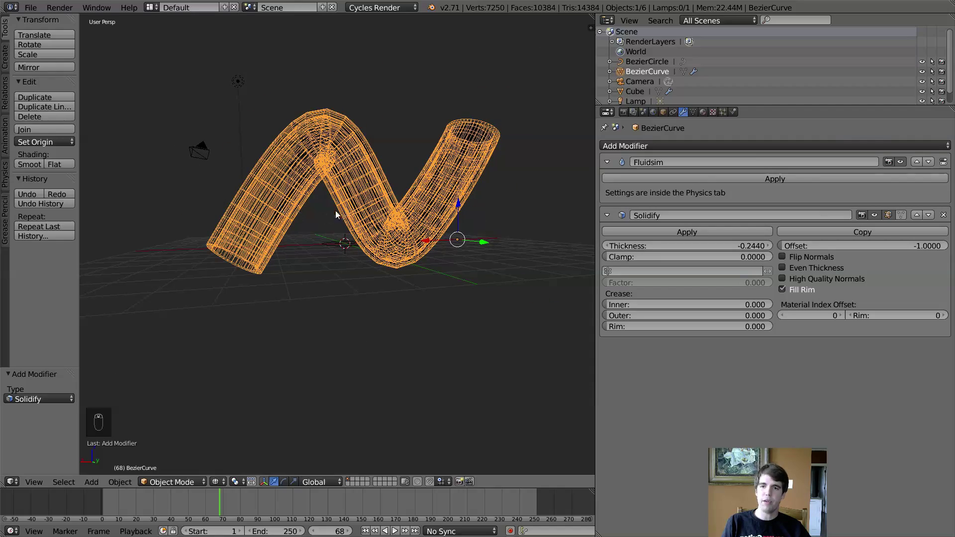
{"action": "mouse_move", "coordinate": [305, 225]}
{"action": "middle_mouse_down"}
{"action": "mouse_move", "coordinate": [412, 237]}
{"action": "mouse_move", "coordinate": [318, 258]}
{"action": "mouse_move", "coordinate": [401, 258]}
{"action": "mouse_move", "coordinate": [396, 134]}
{"action": "middle_mouse_up"}
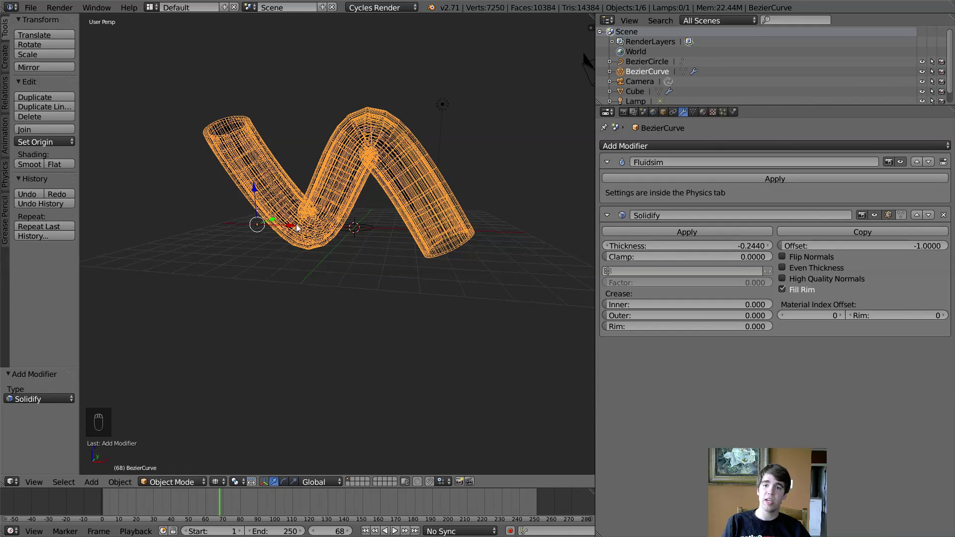
- Set the world background colour to use an Environment Texture
{"action": "left_click", "coordinate": [654, 113]}
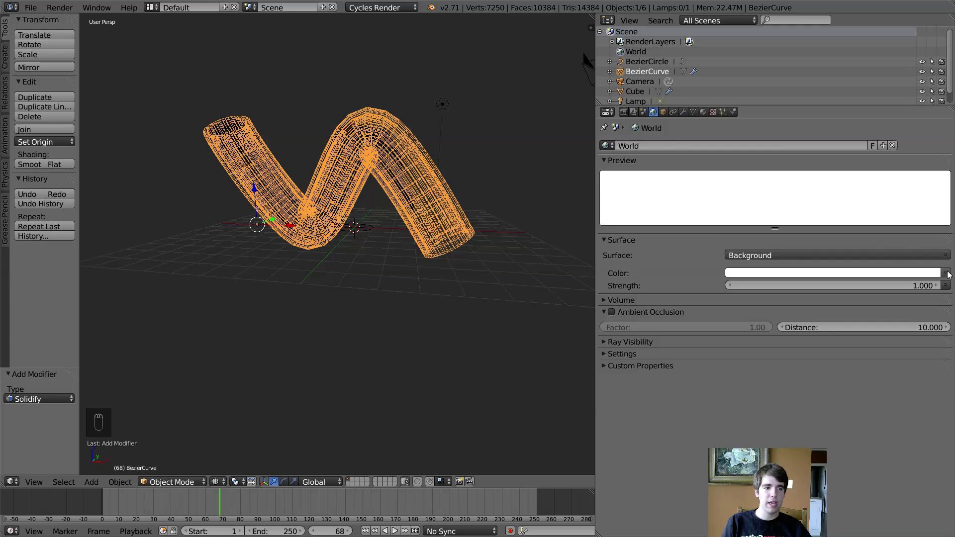
{"action": "left_click", "coordinate": [945, 273]}
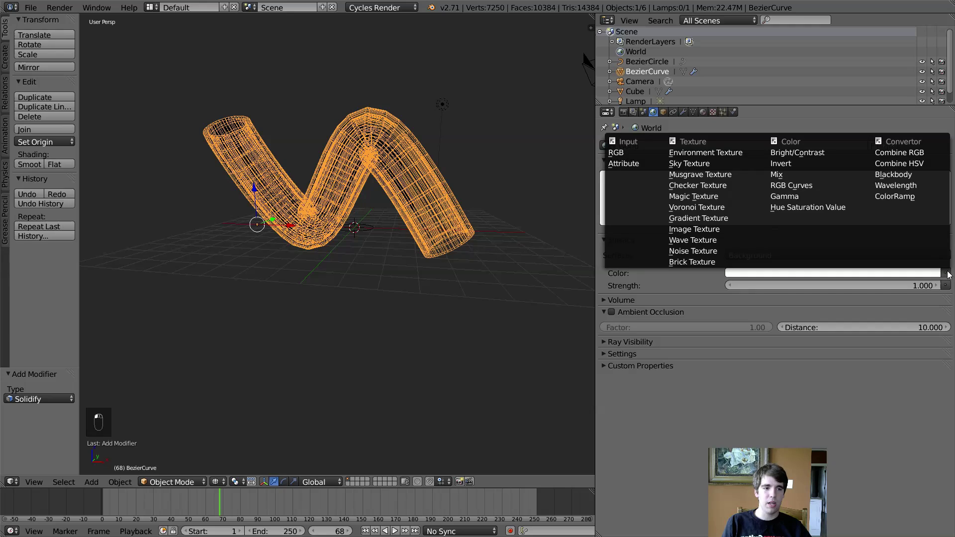
{"action": "left_click", "coordinate": [712, 155]}
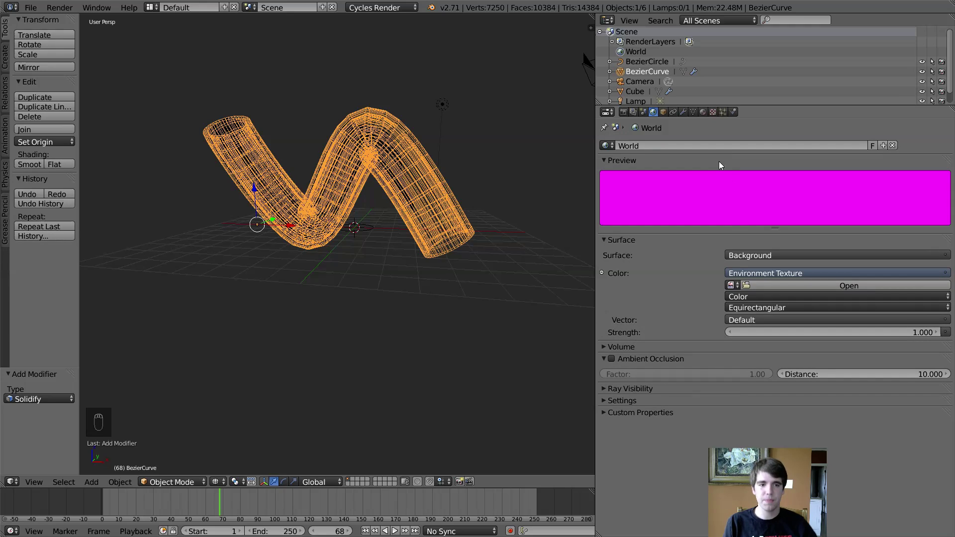
- Load Arches_E_PineTree_3k.hdr from the Desktop folder Basic\work1\Arches_E_PineTree as the environment image
{"action": "left_click", "coordinate": [753, 284]}
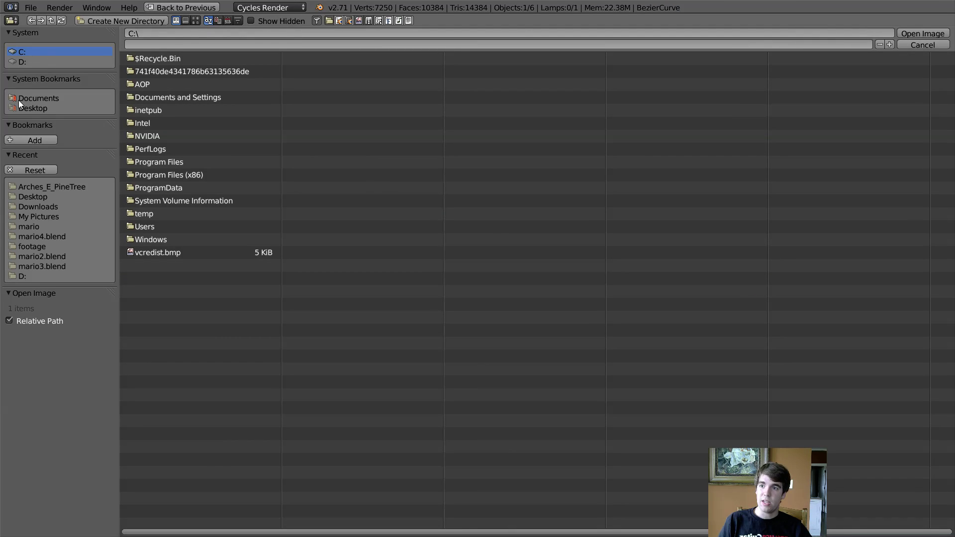
{"action": "left_click", "coordinate": [30, 106]}
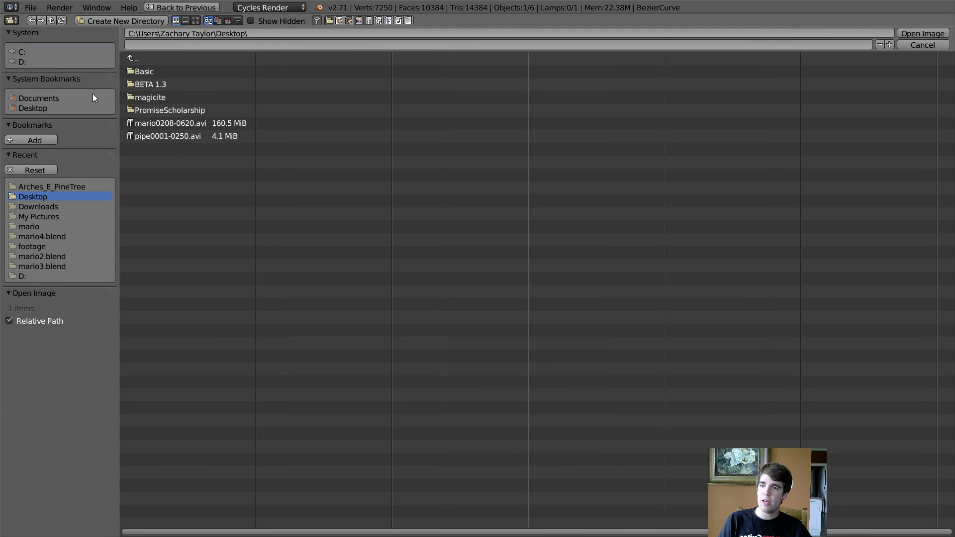
{"action": "left_click", "coordinate": [149, 71]}
{"action": "left_click", "coordinate": [155, 71]}
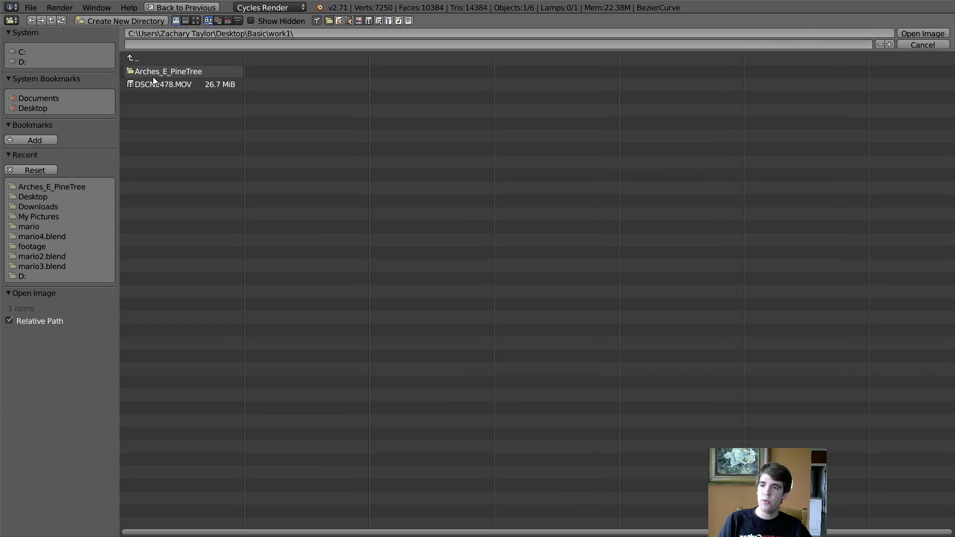
{"action": "left_click", "coordinate": [133, 71]}
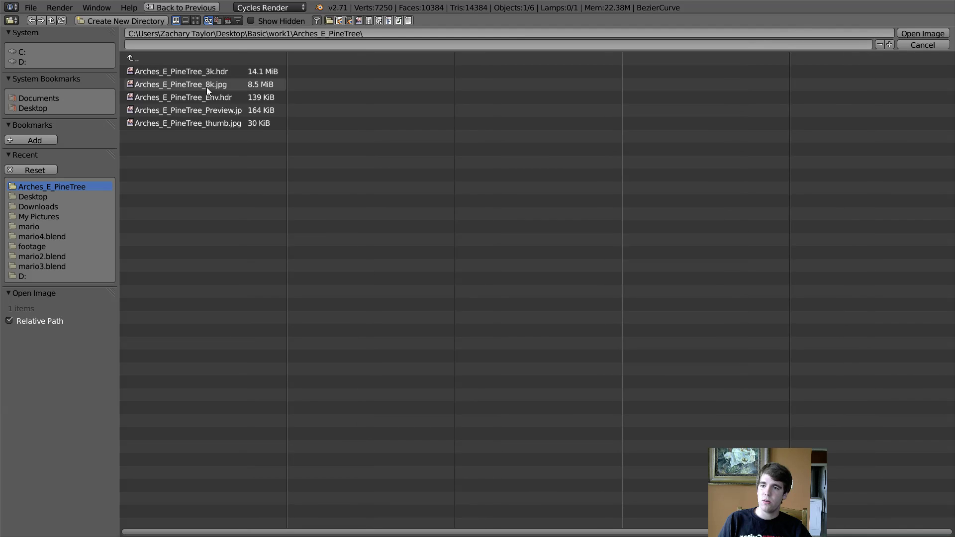
{"action": "left_click", "coordinate": [180, 72]}
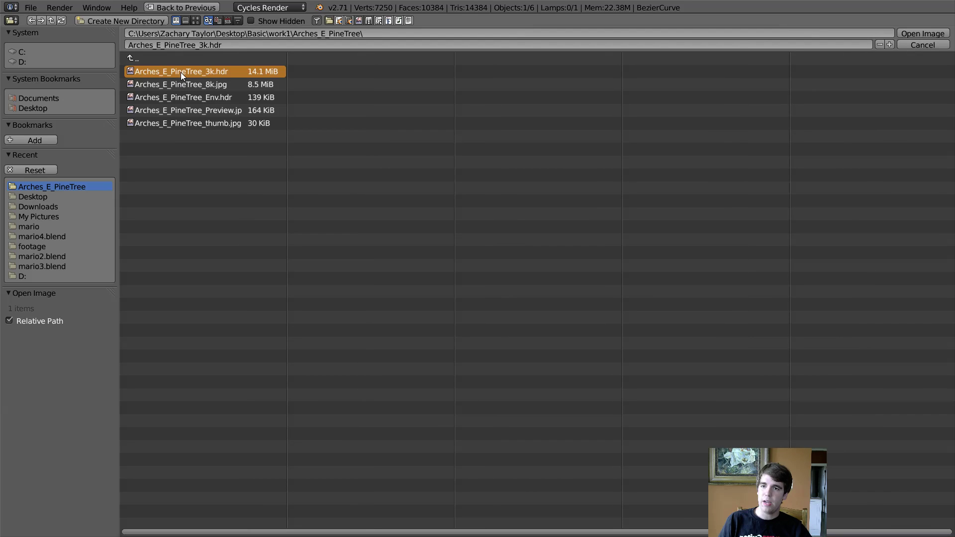
{"action": "left_click", "coordinate": [907, 30]}
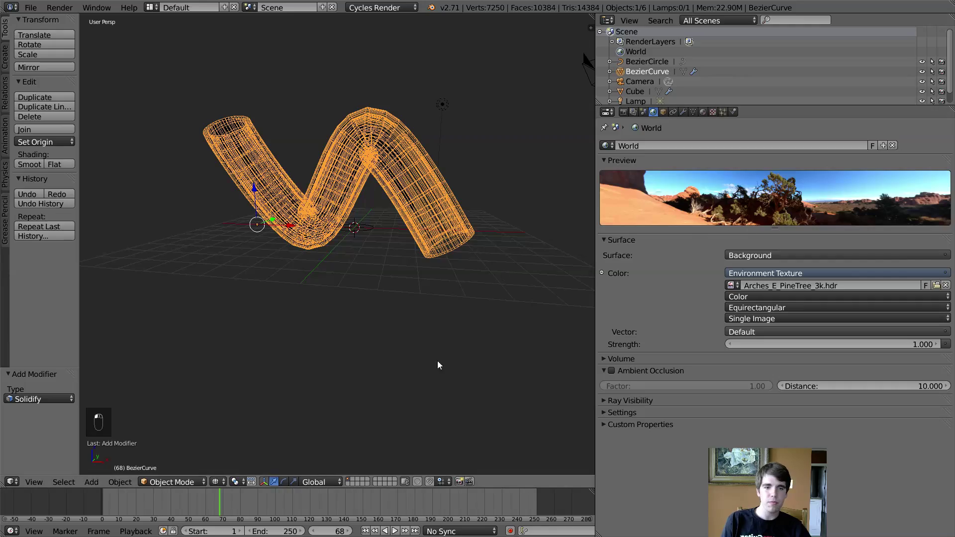
- Preview the scene in rendered shading and advance through frame 102 to frame 133 to examine the fluid against the environment
{"action": "left_click", "coordinate": [214, 483]}
{"action": "left_click", "coordinate": [252, 415]}
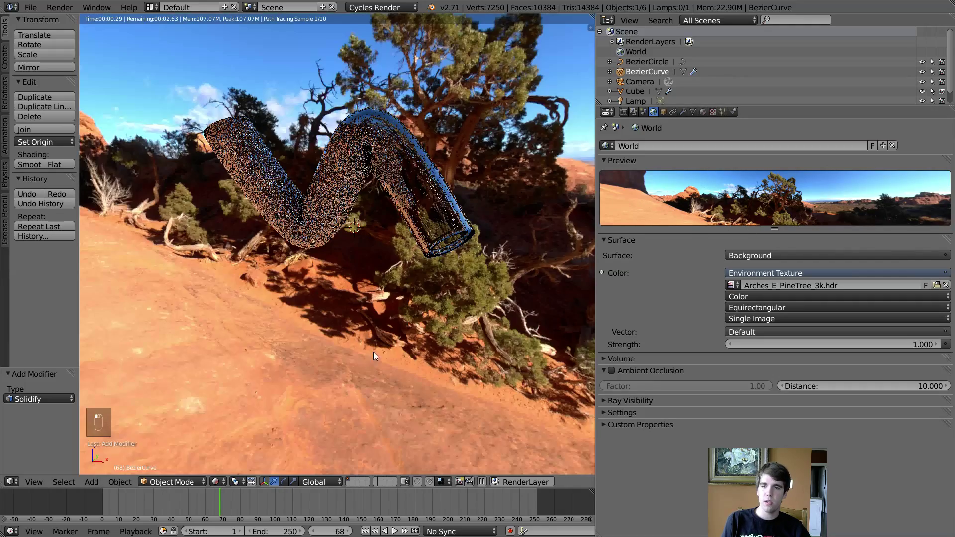
{"action": "middle_click_drag", "start_coordinate": [402, 351], "coordinate": [278, 351]}
{"action": "scroll", "coordinate": [208, 347], "scroll_direction": "down", "scroll_amount": 3}
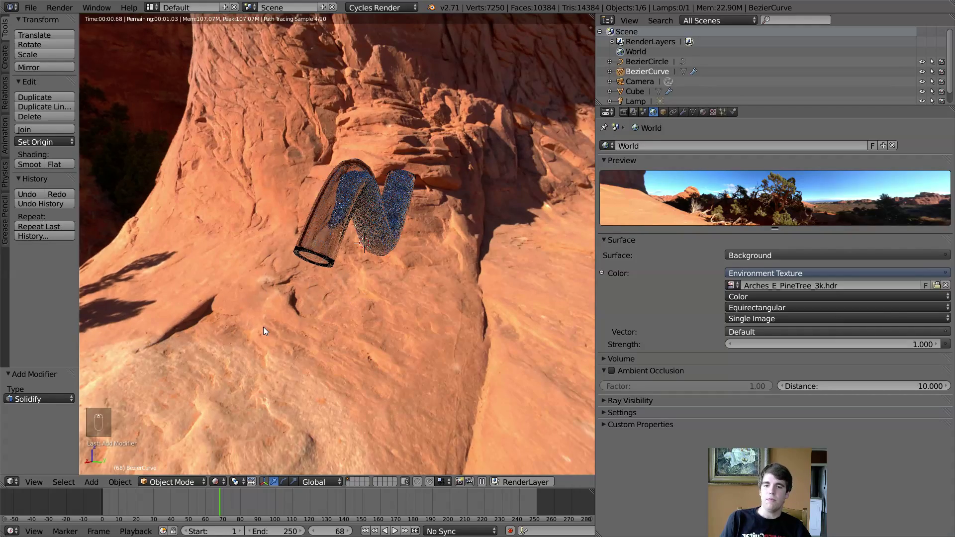
{"action": "left_click", "coordinate": [226, 504]}
{"action": "left_click_drag", "start_coordinate": [229, 505], "coordinate": [279, 493]}
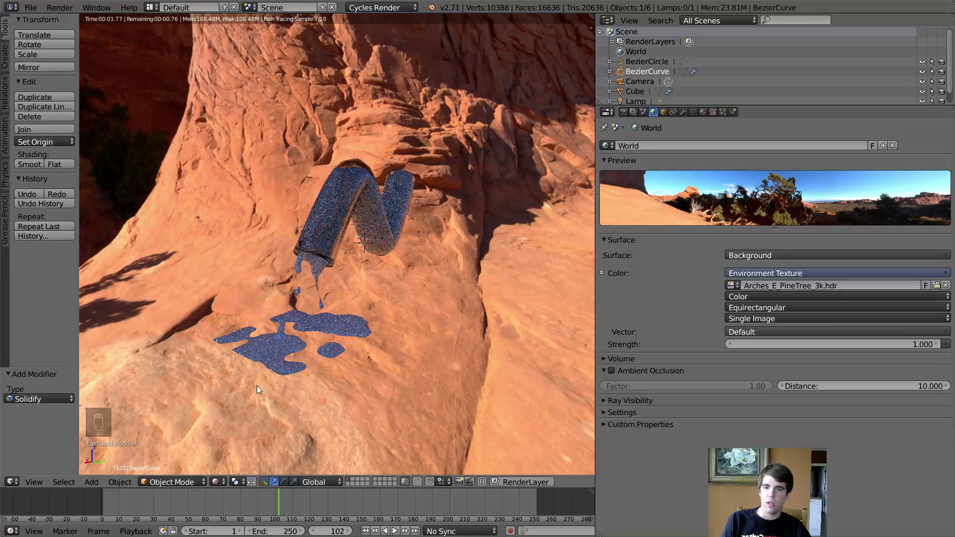
{"action": "left_click_drag", "start_coordinate": [285, 507], "coordinate": [333, 509]}
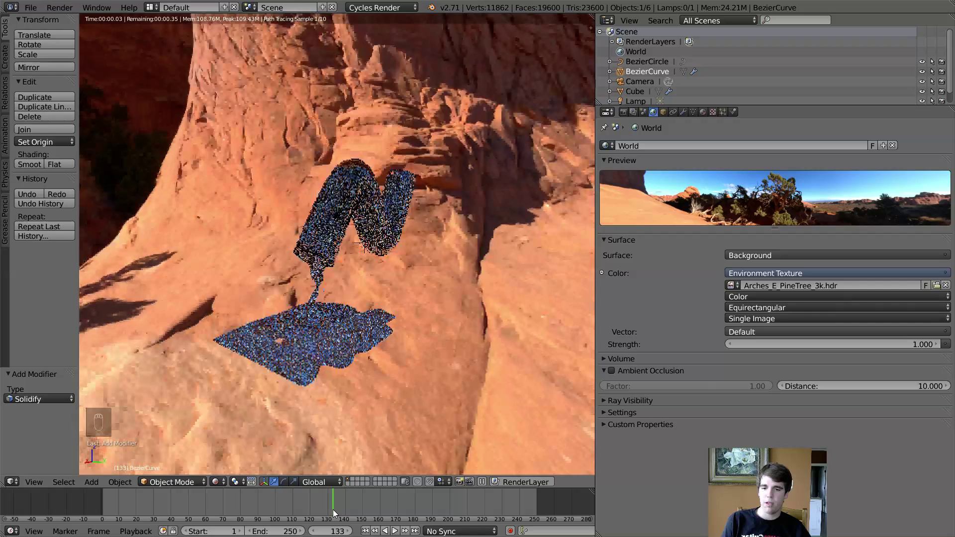
- Set the animation's end frame to 130
{"action": "left_click", "coordinate": [268, 531]}
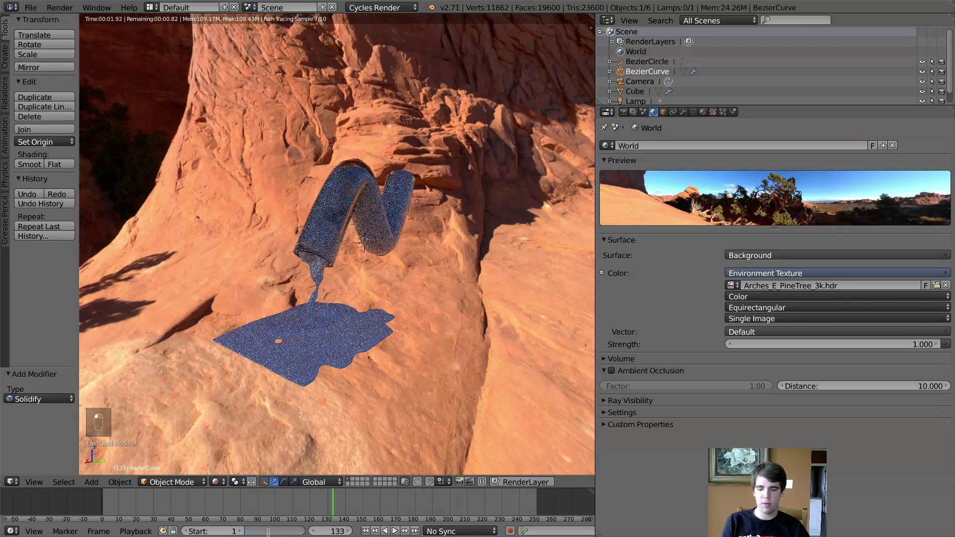
{"action": "type", "text": "130"}
{"action": "key", "text": "Return"}
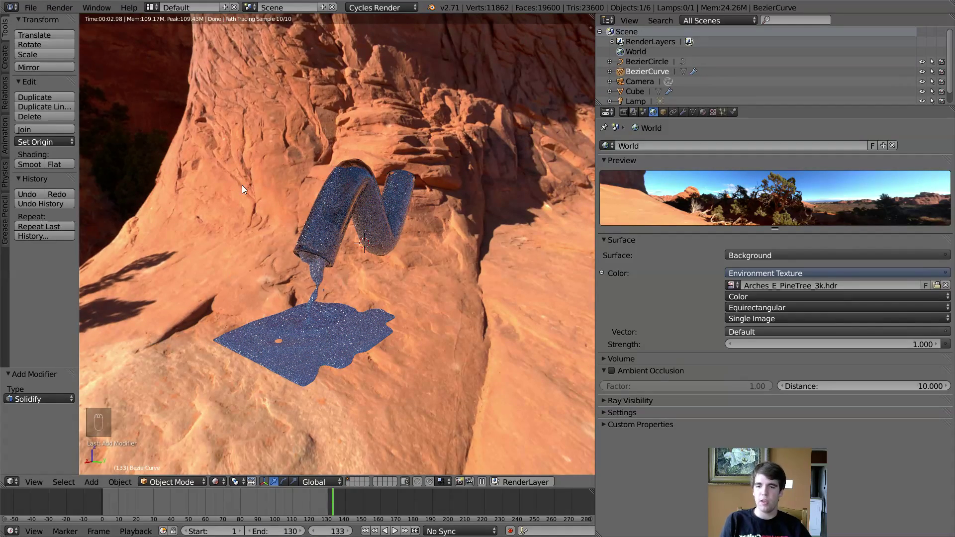
- Select the fluid mesh, switch the viewport to Material shading and give the fluid a new material
{"action": "scroll", "coordinate": [391, 351], "scroll_direction": "up", "scroll_amount": 3}
{"action": "right_click", "coordinate": [312, 381]}
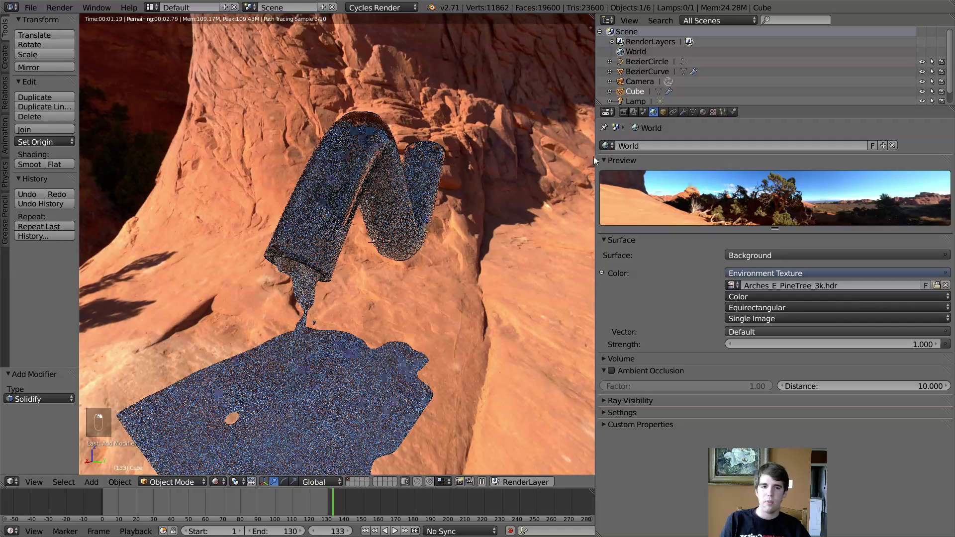
{"action": "left_click", "coordinate": [219, 481]}
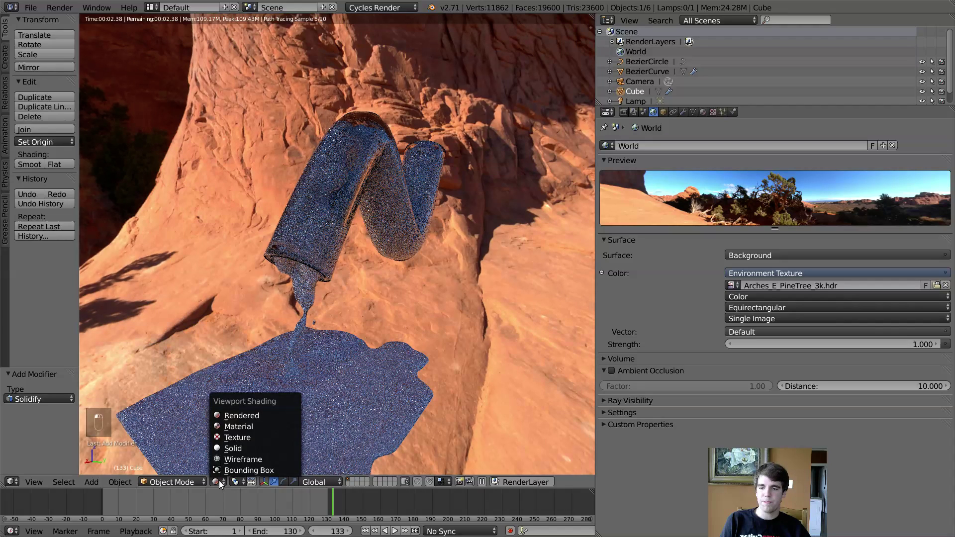
{"action": "left_click", "coordinate": [229, 427]}
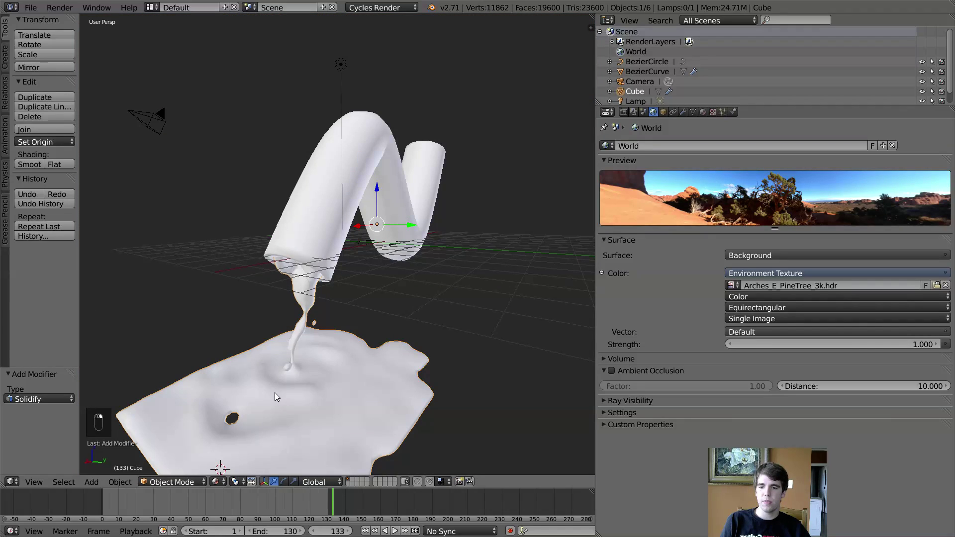
{"action": "left_click", "coordinate": [703, 112]}
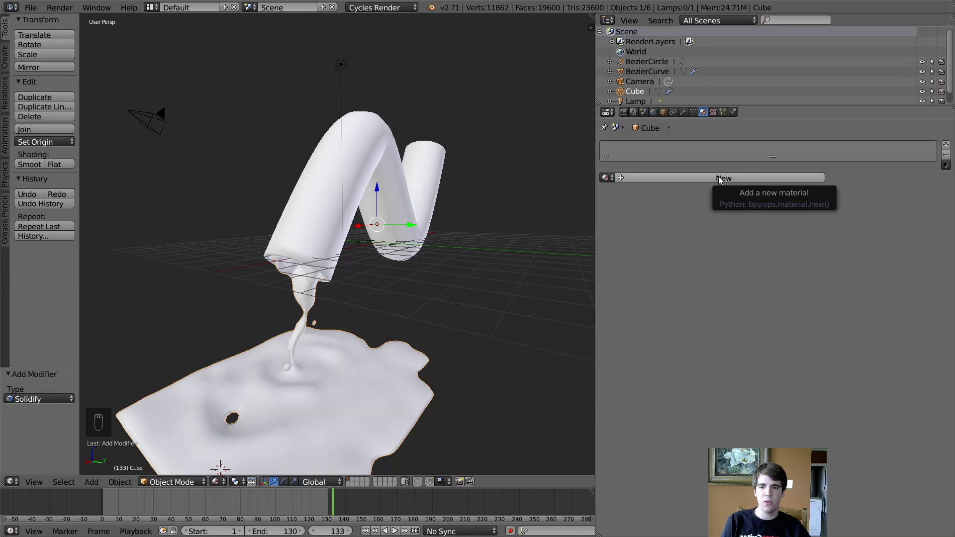
{"action": "left_click", "coordinate": [720, 180]}
- Show the scene in wireframe and change the fluid material's surface shader to Glass BSDF
{"action": "scroll", "coordinate": [509, 318], "scroll_direction": "down", "scroll_amount": 4}
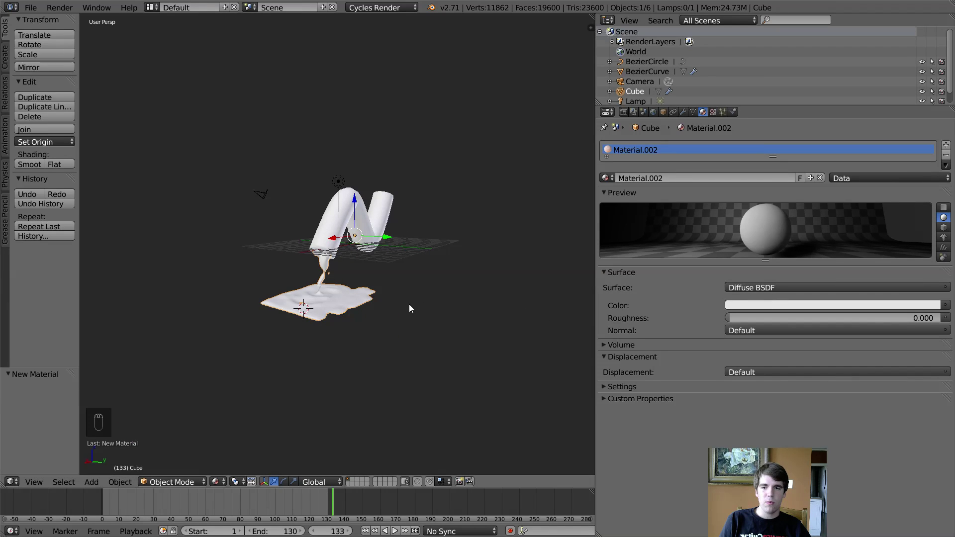
{"action": "scroll", "coordinate": [409, 303], "scroll_direction": "up", "scroll_amount": 3}
{"action": "key", "text": "z"}
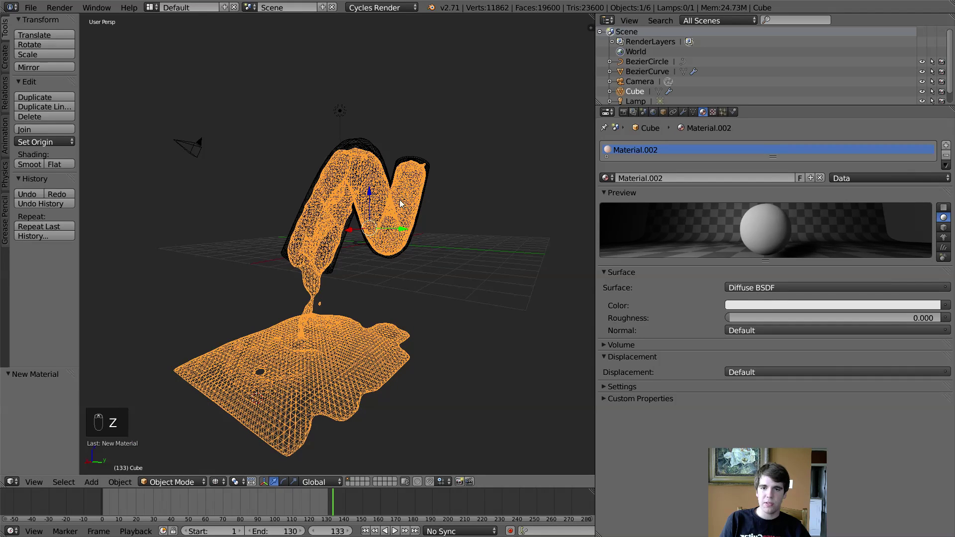
{"action": "left_click", "coordinate": [773, 289]}
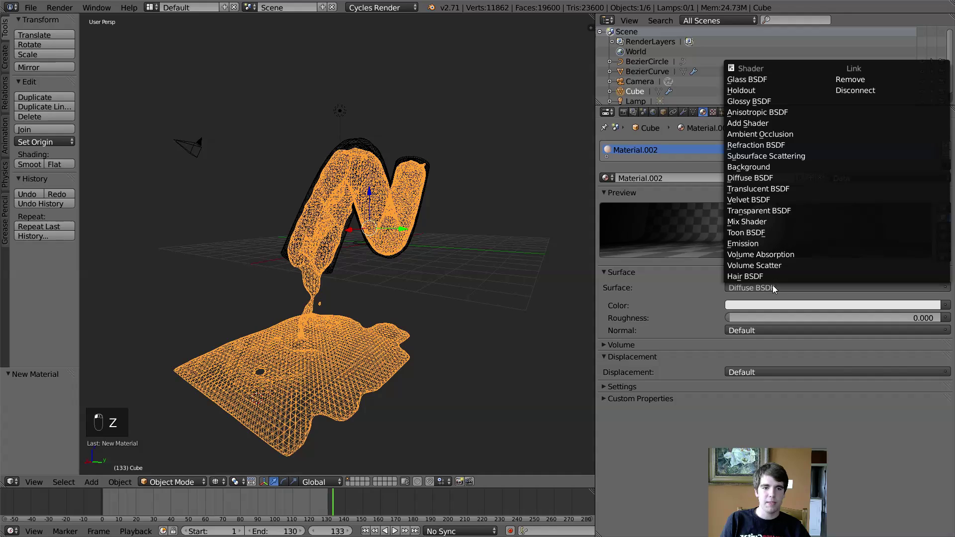
{"action": "left_click", "coordinate": [748, 80]}
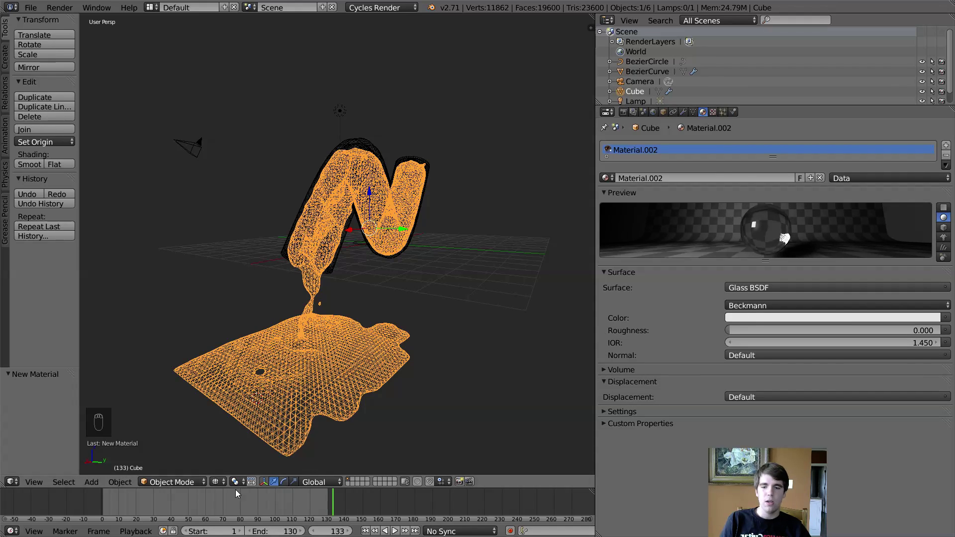
- Examine the glass fluid in rendered shading from different angles, moving the timeline to frame 131
{"action": "left_click", "coordinate": [217, 482]}
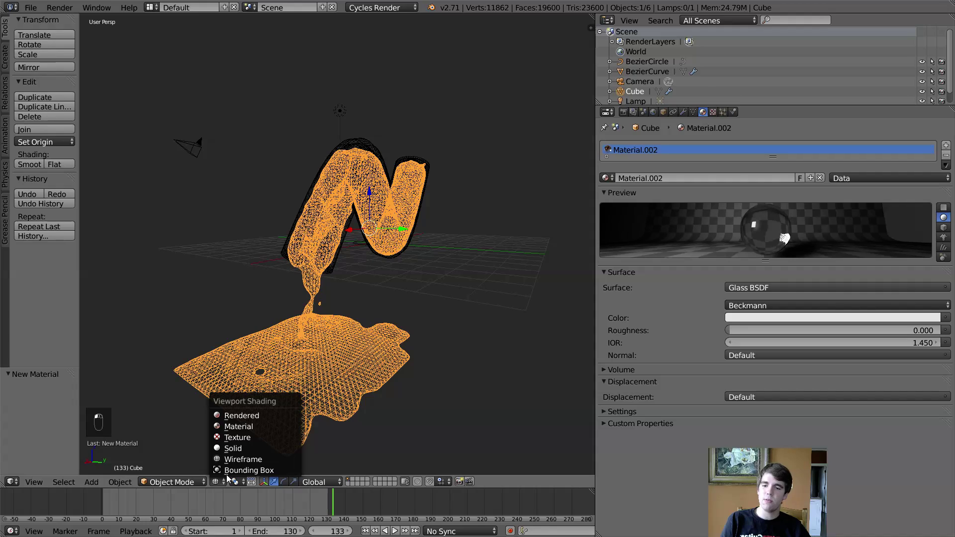
{"action": "left_click", "coordinate": [228, 415]}
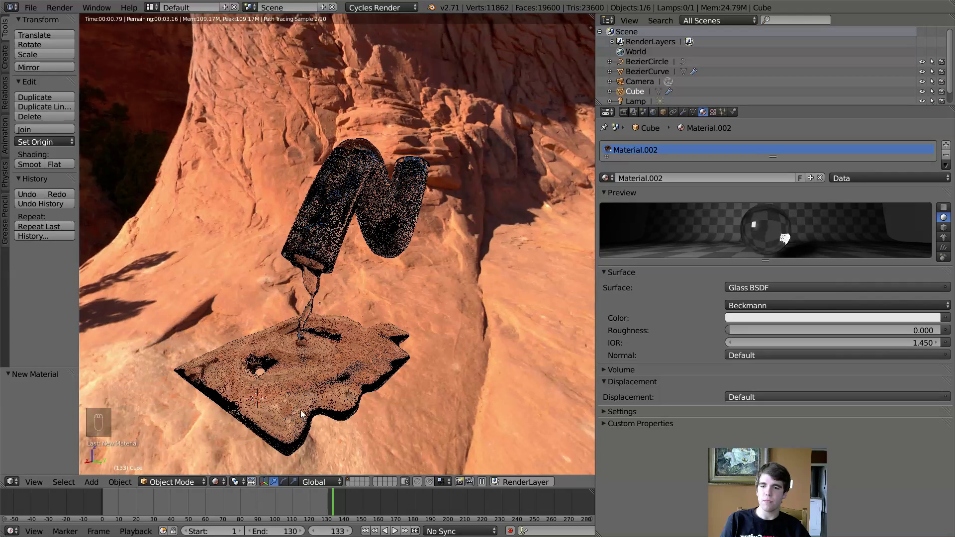
{"action": "key", "text": "z"}
{"action": "key", "text": "z"}
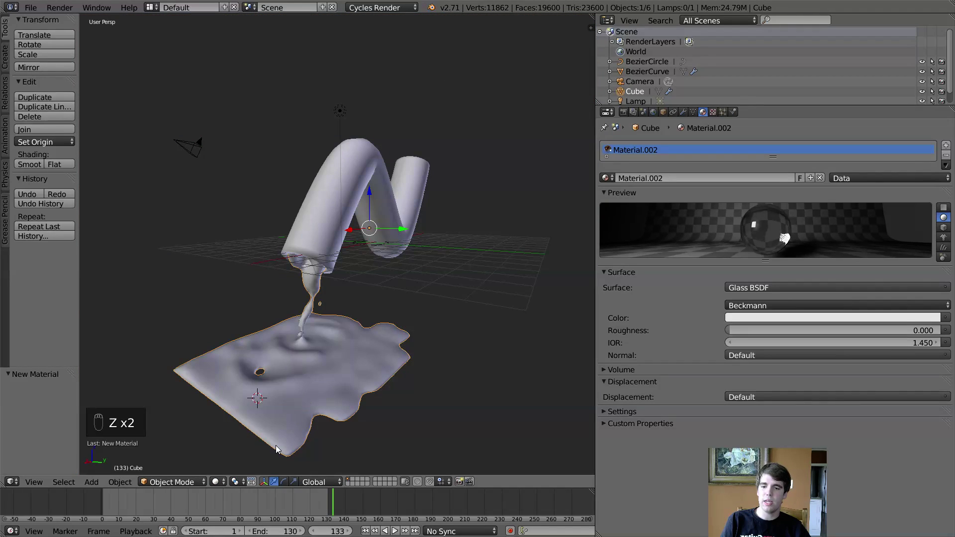
{"action": "left_click", "coordinate": [217, 482]}
{"action": "left_click", "coordinate": [246, 417]}
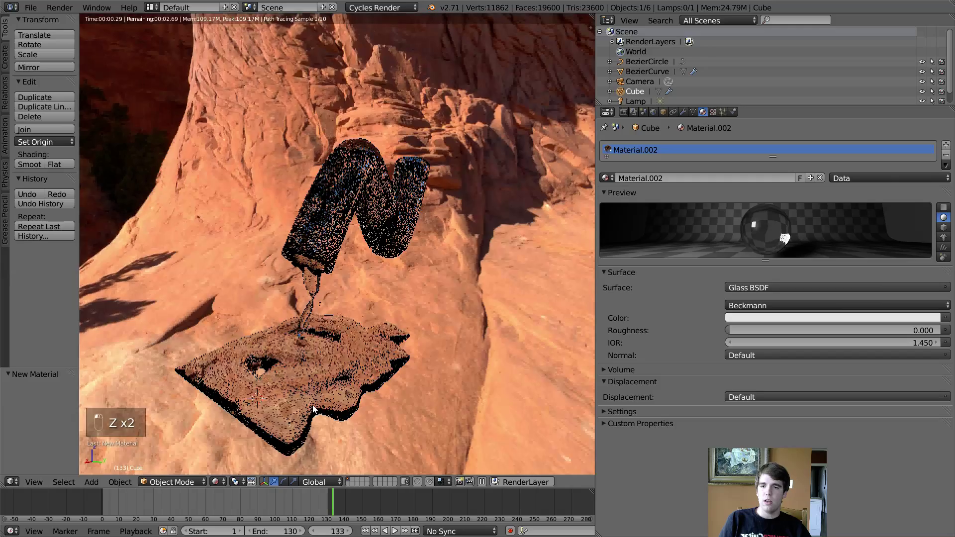
{"action": "middle_click_drag", "start_coordinate": [342, 397], "coordinate": [326, 395]}
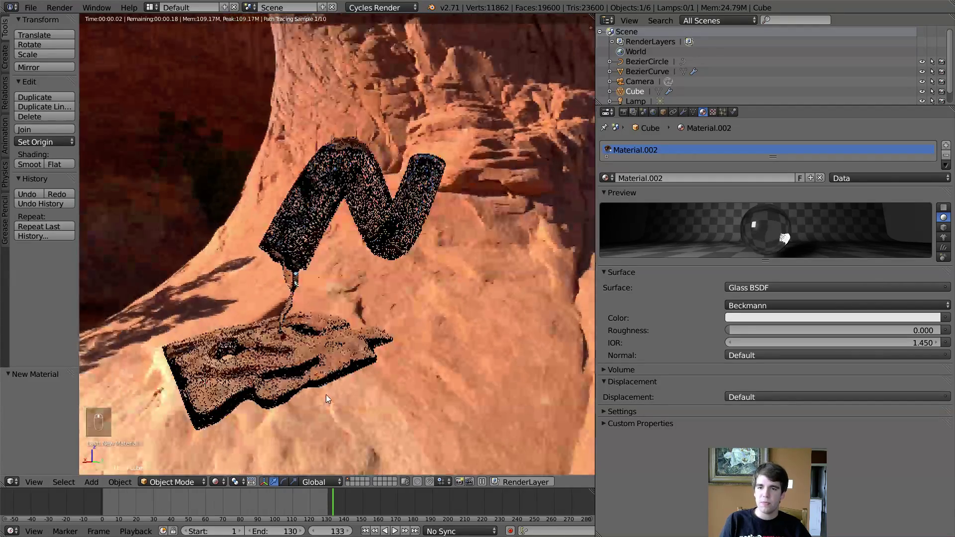
{"action": "left_click_drag", "start_coordinate": [254, 503], "coordinate": [329, 510]}
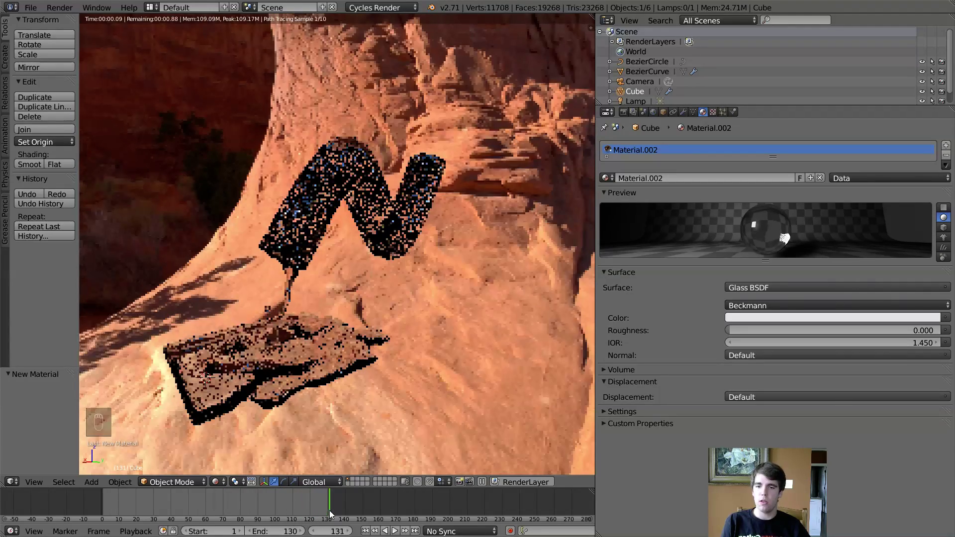
{"action": "middle_click_drag", "start_coordinate": [244, 336], "coordinate": [341, 301]}
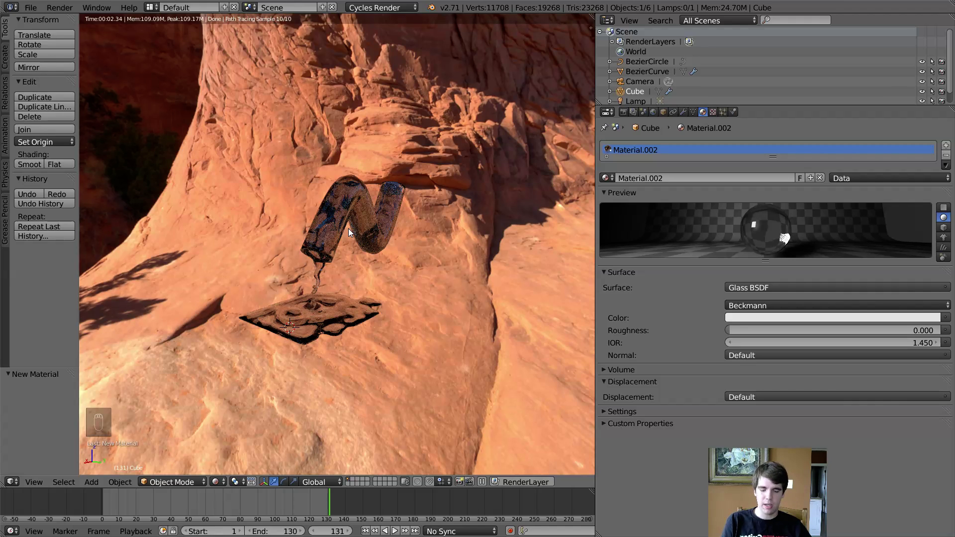
- Look through the camera and enable locking the camera to the view
{"action": "key", "text": "KP_0"}
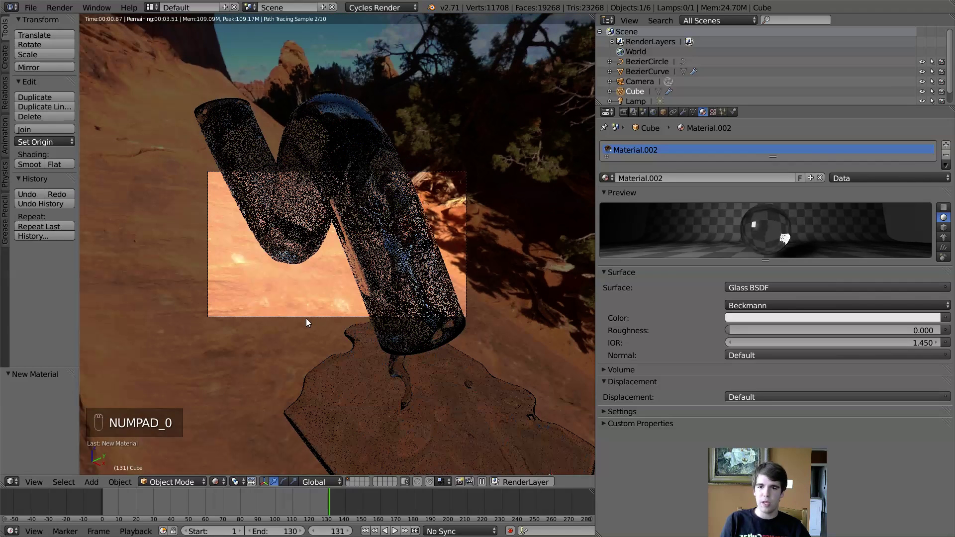
{"action": "left_click", "coordinate": [216, 482]}
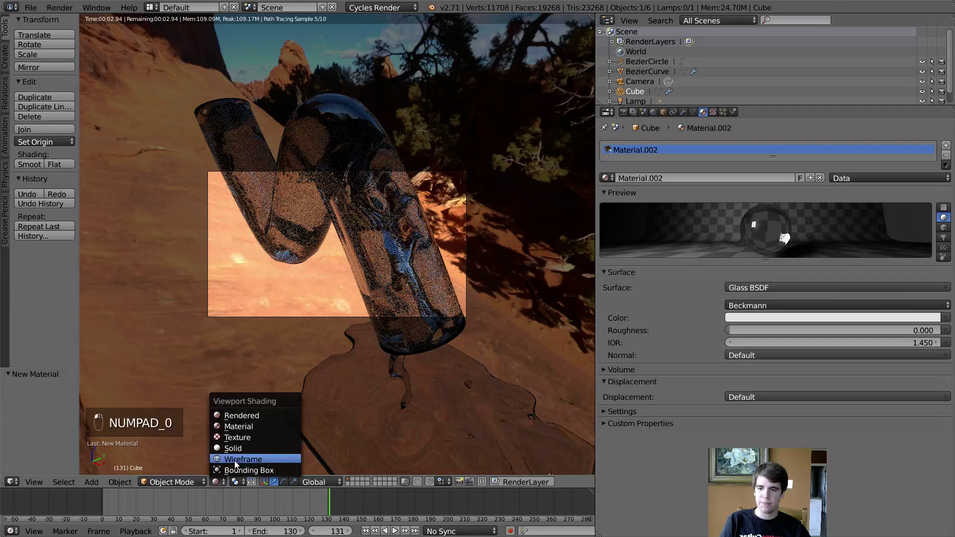
{"action": "key", "text": "n"}
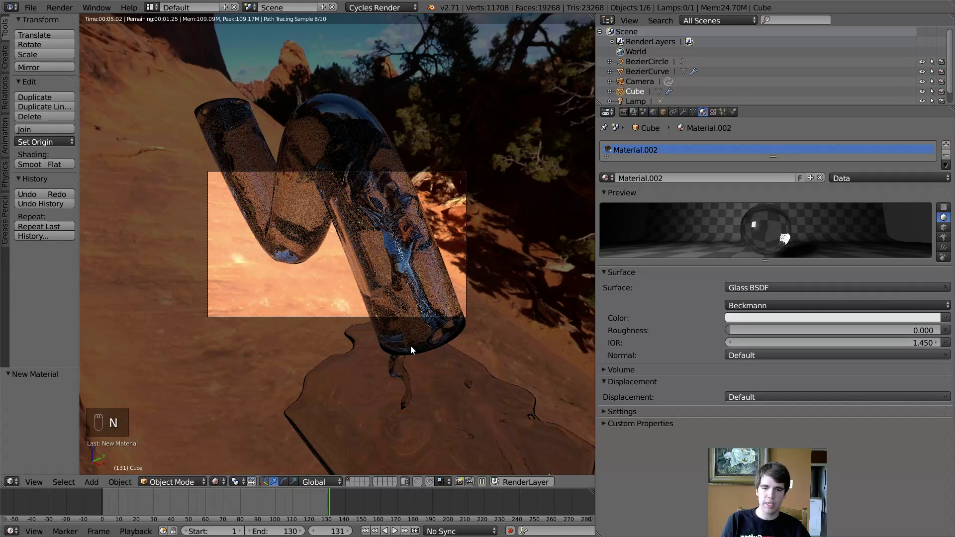
{"action": "key", "text": "n"}
{"action": "scroll", "coordinate": [532, 278], "scroll_direction": "up", "scroll_amount": 5}
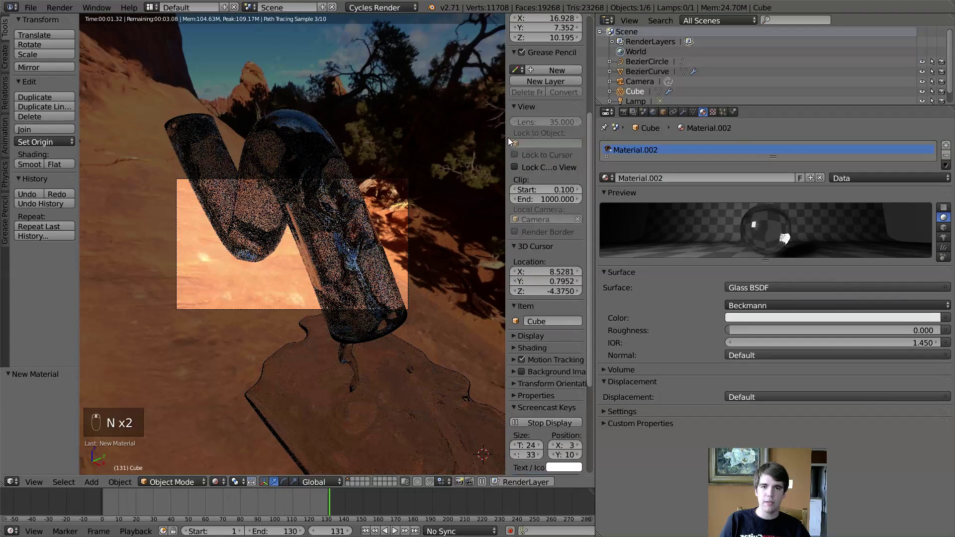
{"action": "left_click", "coordinate": [514, 167]}
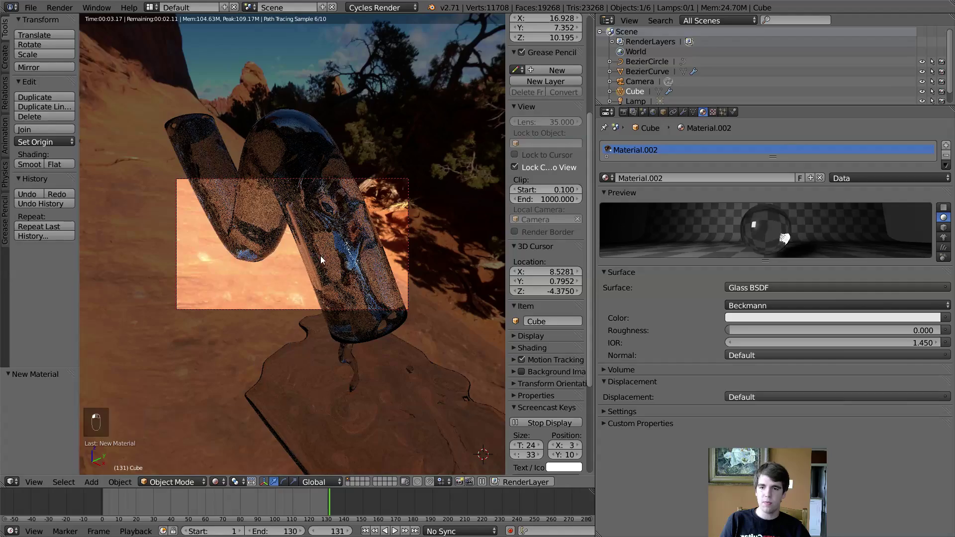
- Frame the whole tube and the fluid puddle below it inside the camera view against the rock face, then unlock the camera from the view
{"action": "middle_click_drag", "start_coordinate": [321, 256], "coordinate": [276, 253]}
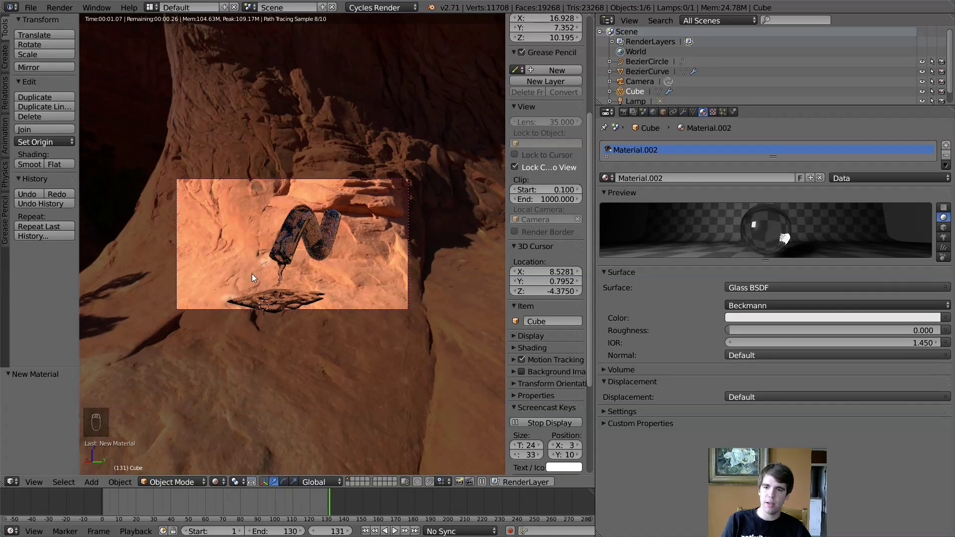
{"action": "middle_click_drag", "start_coordinate": [291, 272], "coordinate": [282, 271], "text": "shift"}
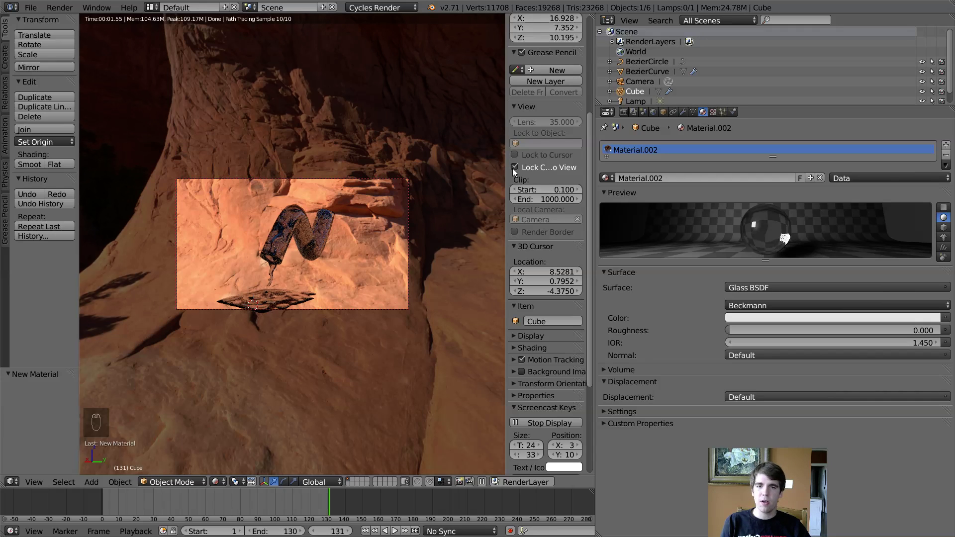
- Set the render frame rate to 30 fps and the output file format to H.264
{"action": "left_click", "coordinate": [623, 112]}
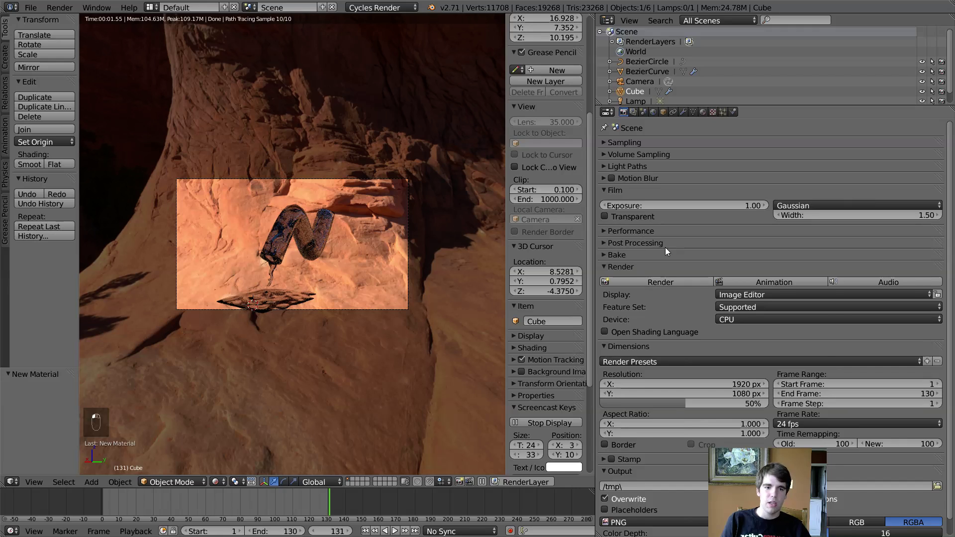
{"action": "scroll", "coordinate": [697, 309], "scroll_direction": "down", "scroll_amount": 1}
{"action": "left_click", "coordinate": [826, 408]}
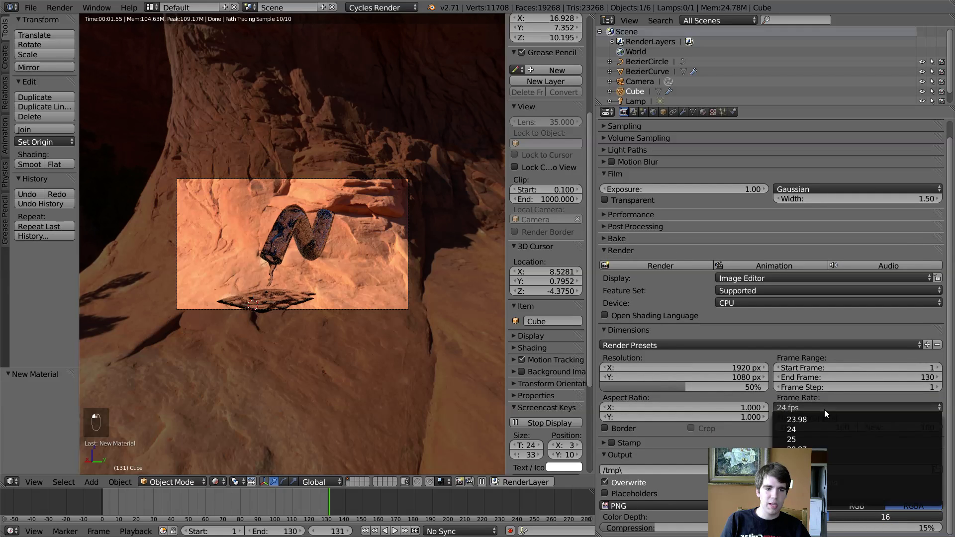
{"action": "left_click", "coordinate": [831, 459]}
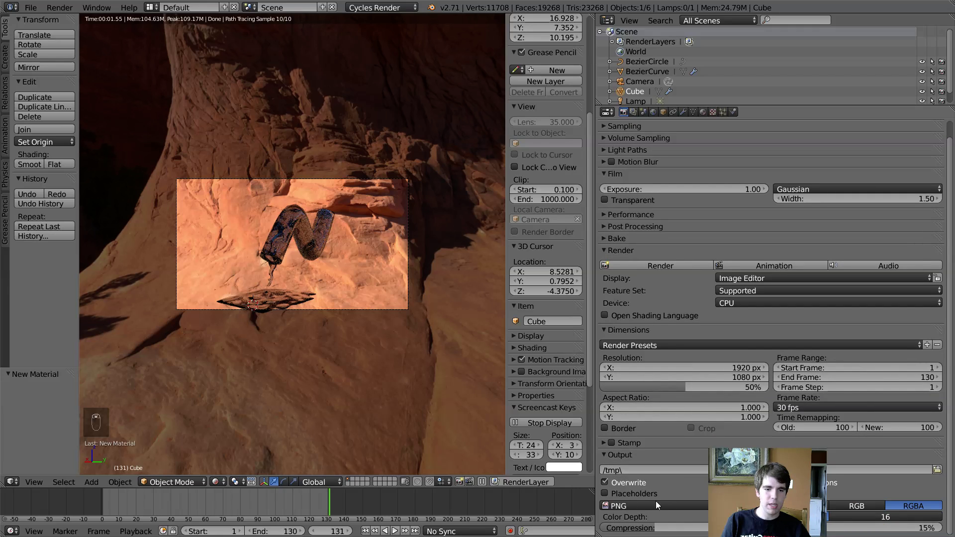
{"action": "left_click", "coordinate": [628, 506]}
{"action": "left_click", "coordinate": [731, 470]}
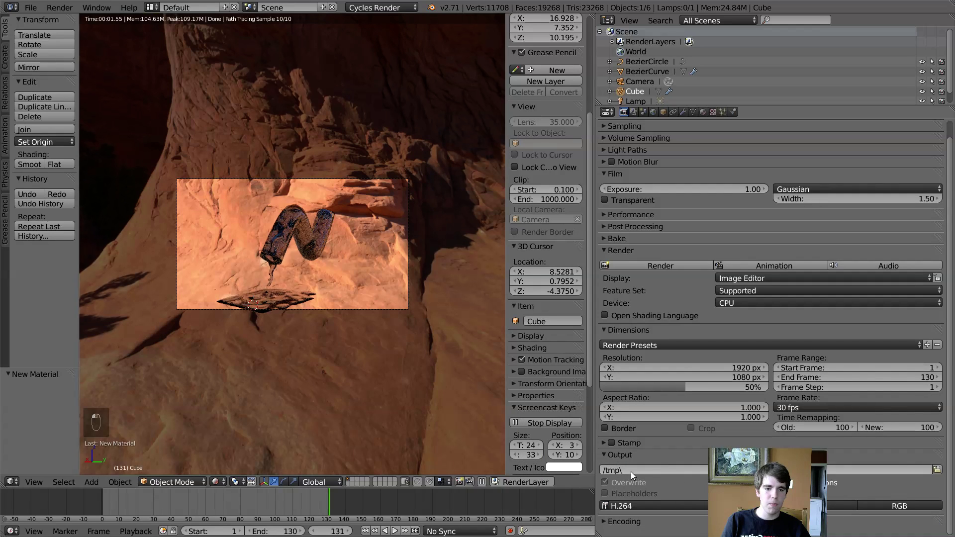
- Set the render output location to the Desktop folder with the file name PIPE
{"action": "left_click", "coordinate": [936, 470]}
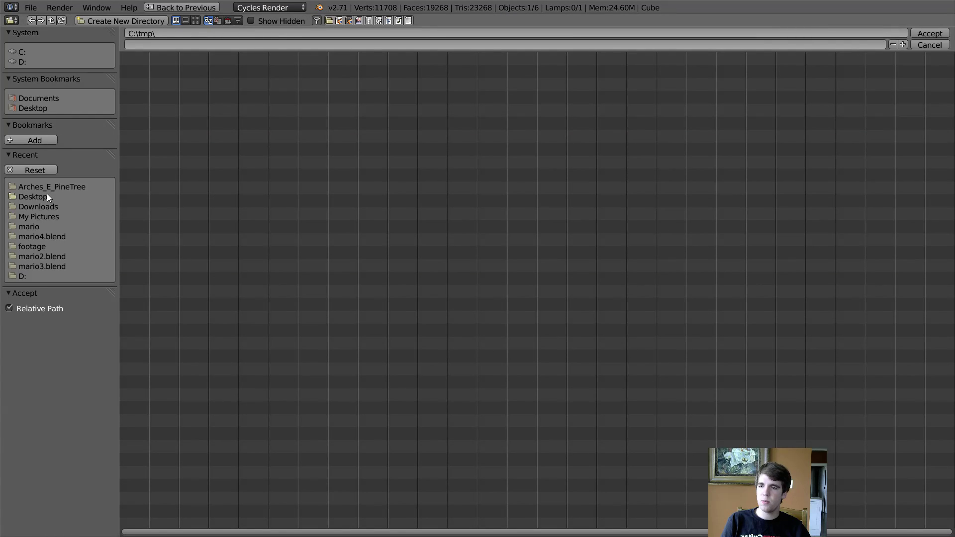
{"action": "left_click", "coordinate": [30, 197]}
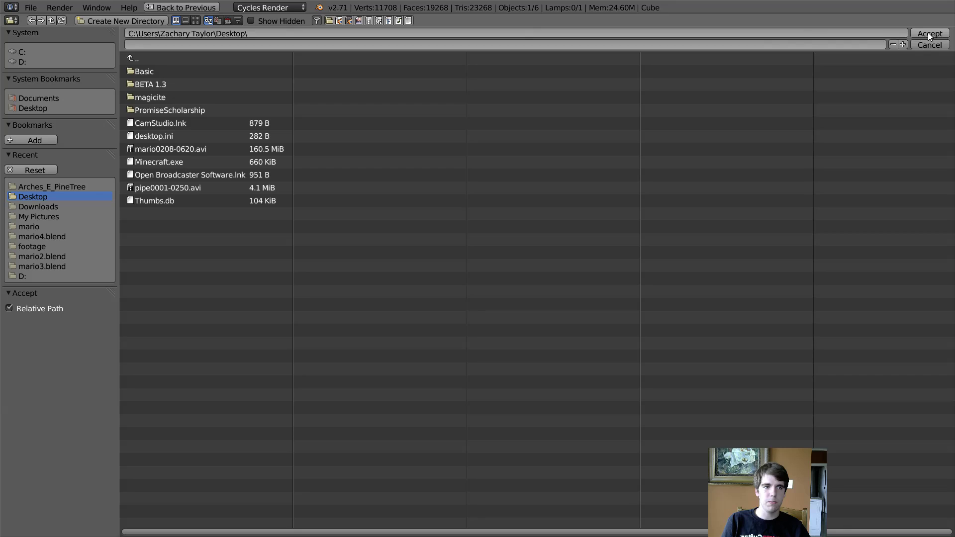
{"action": "left_click", "coordinate": [671, 43]}
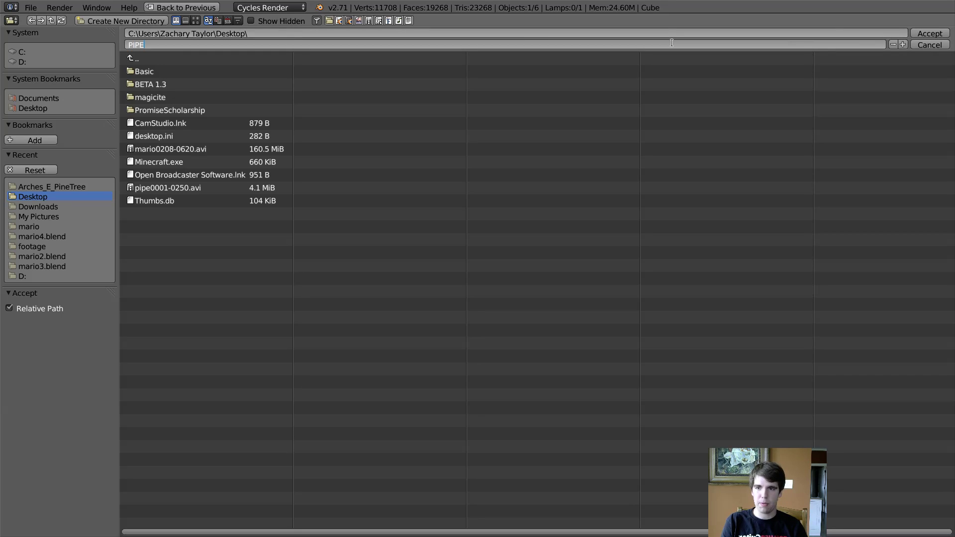
{"action": "left_click", "coordinate": [930, 34]}
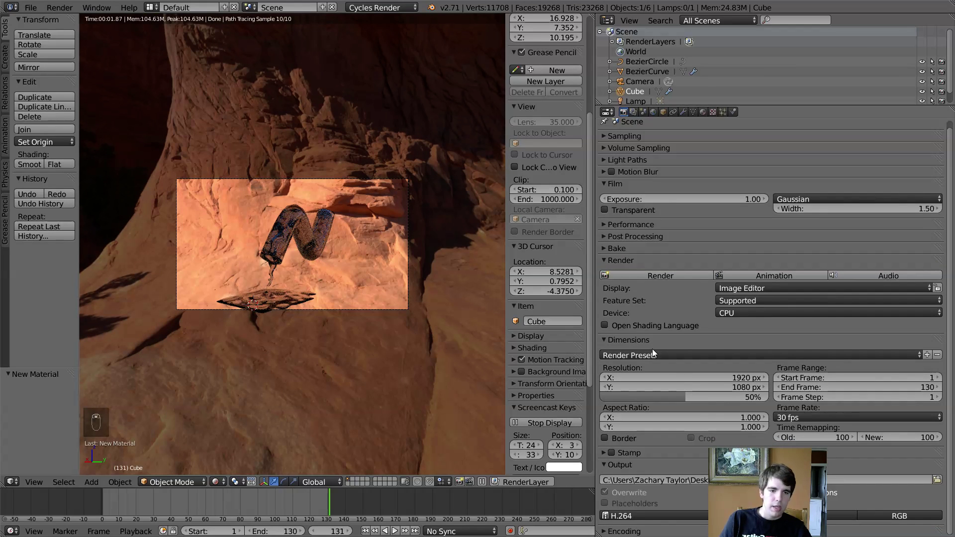
- Keep the render resolution scale at 50% and start rendering the animation
{"action": "left_click_drag", "start_coordinate": [674, 396], "coordinate": [729, 396]}
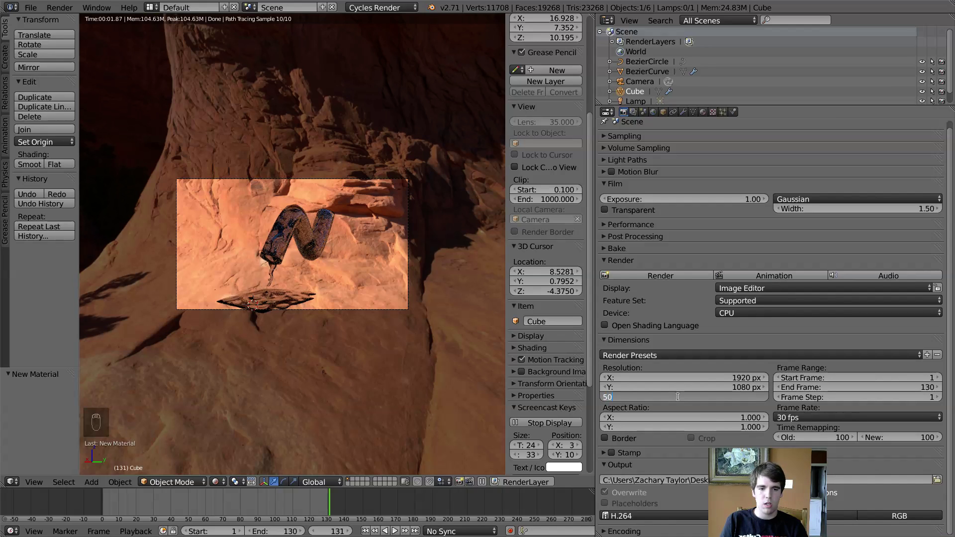
{"action": "scroll", "coordinate": [821, 320], "scroll_direction": "up", "scroll_amount": 1}
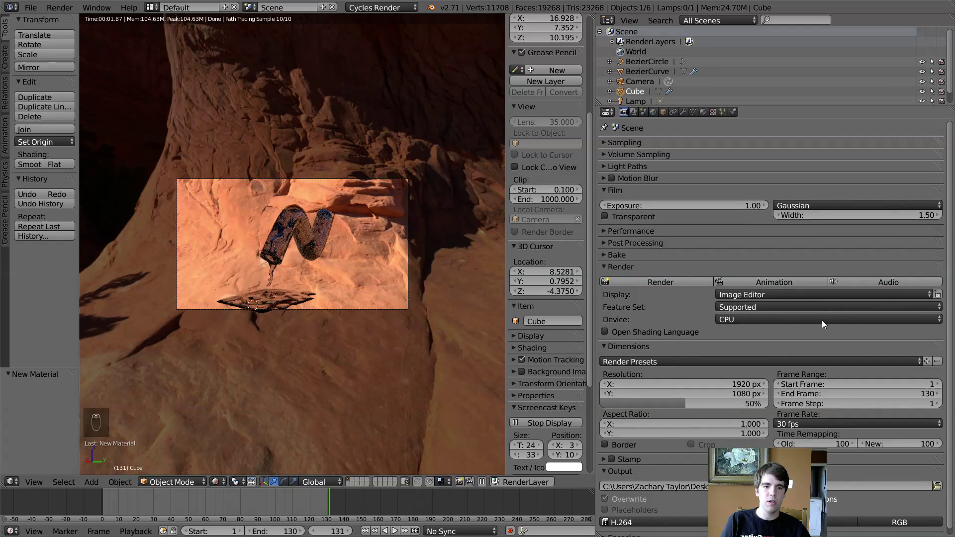
{"action": "left_click", "coordinate": [747, 280]}
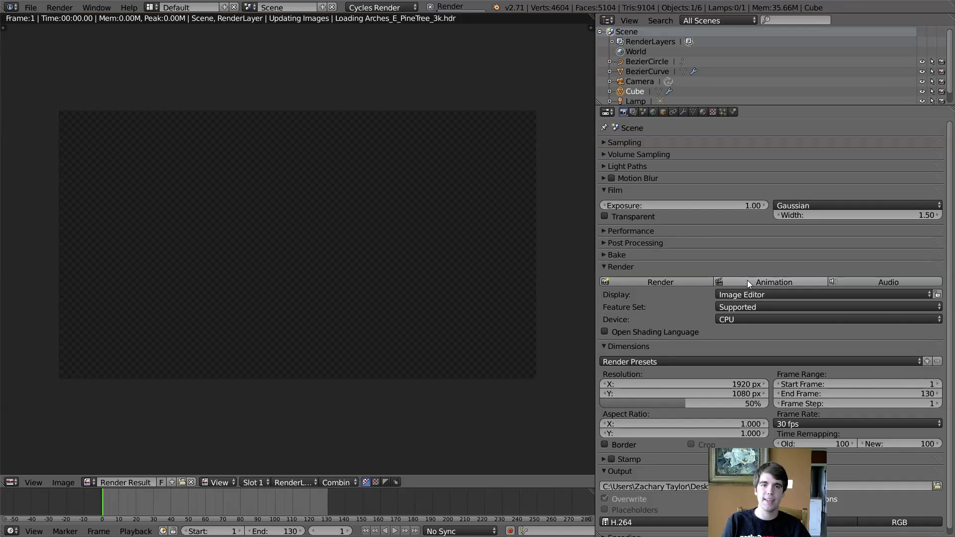